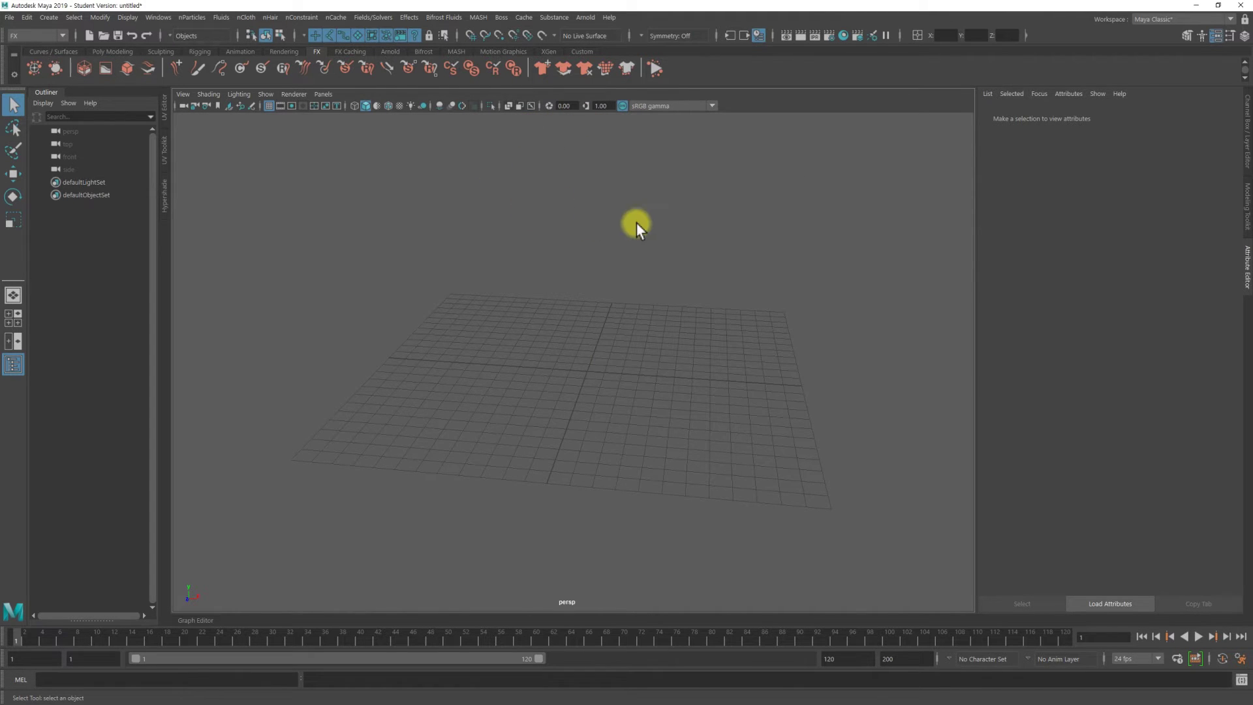
- Create a 3D fluid container and frame it in the viewport
left_click_drag(650, 234, 724, 266, "alt")
left_click(226, 21)
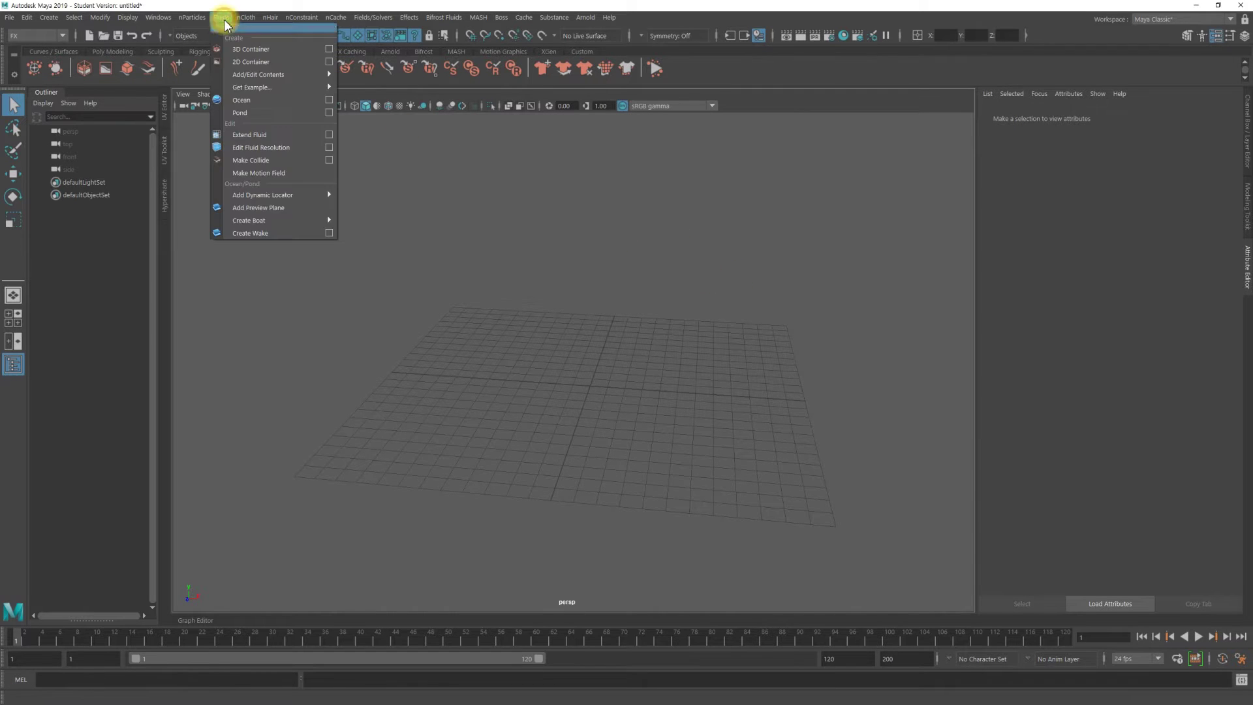
left_click(259, 52)
left_click_drag(736, 385, 667, 360, "alt")
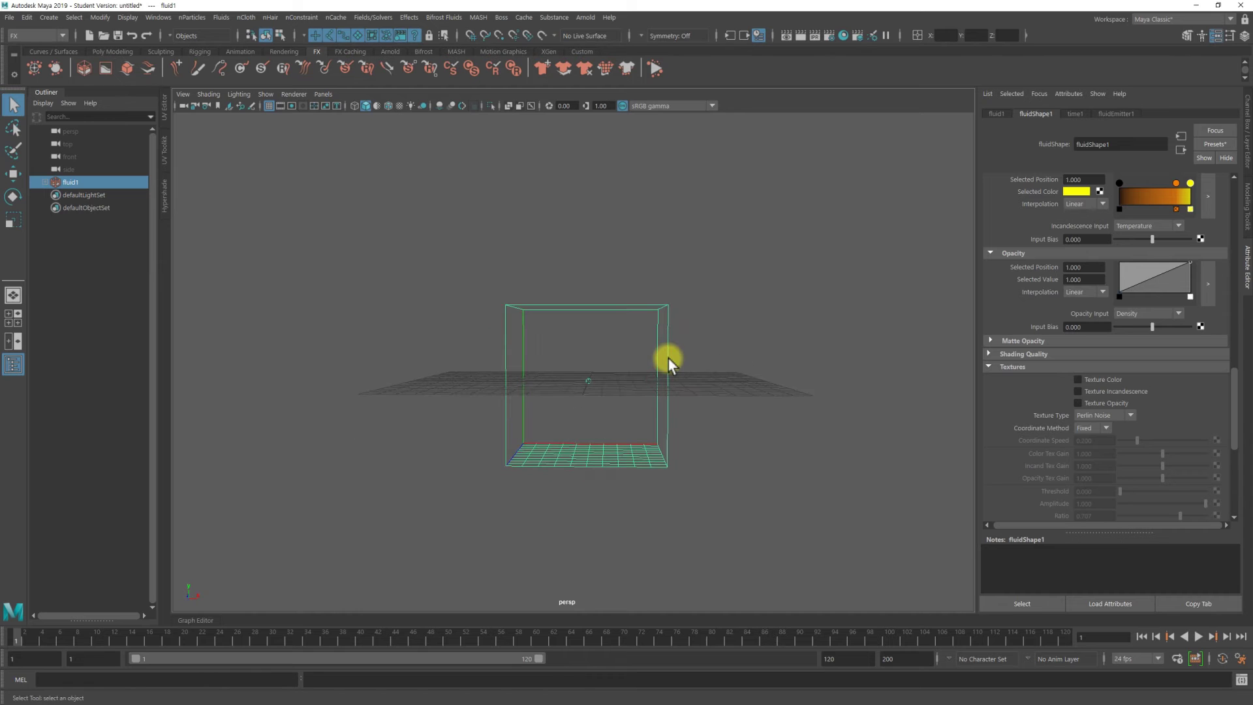
key("w")
mouse_move(596, 327)
left_mouse_down("alt")
mouse_move(590, 271)
mouse_move(596, 314)
mouse_move(667, 336)
mouse_move(785, 346)
left_mouse_up("alt")
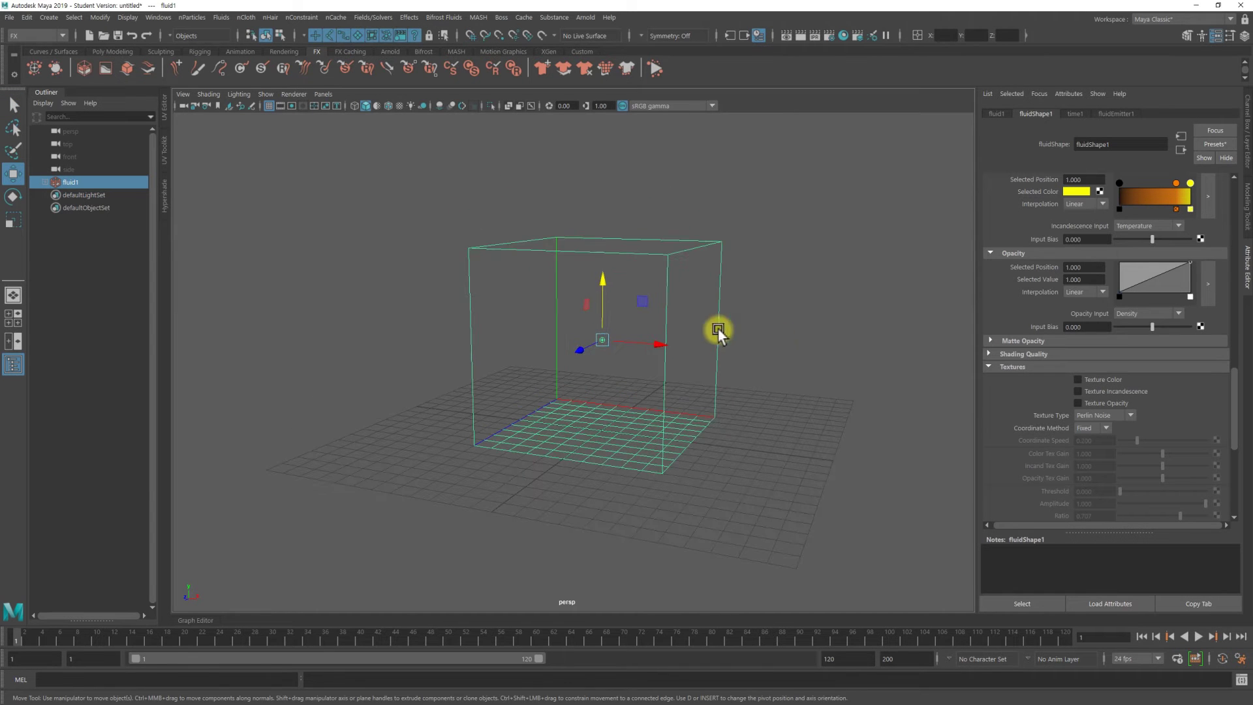
scroll(1028, 303, "up", 5)
scroll(1097, 285, "up", 5)
scroll(1099, 276, "up", 5)
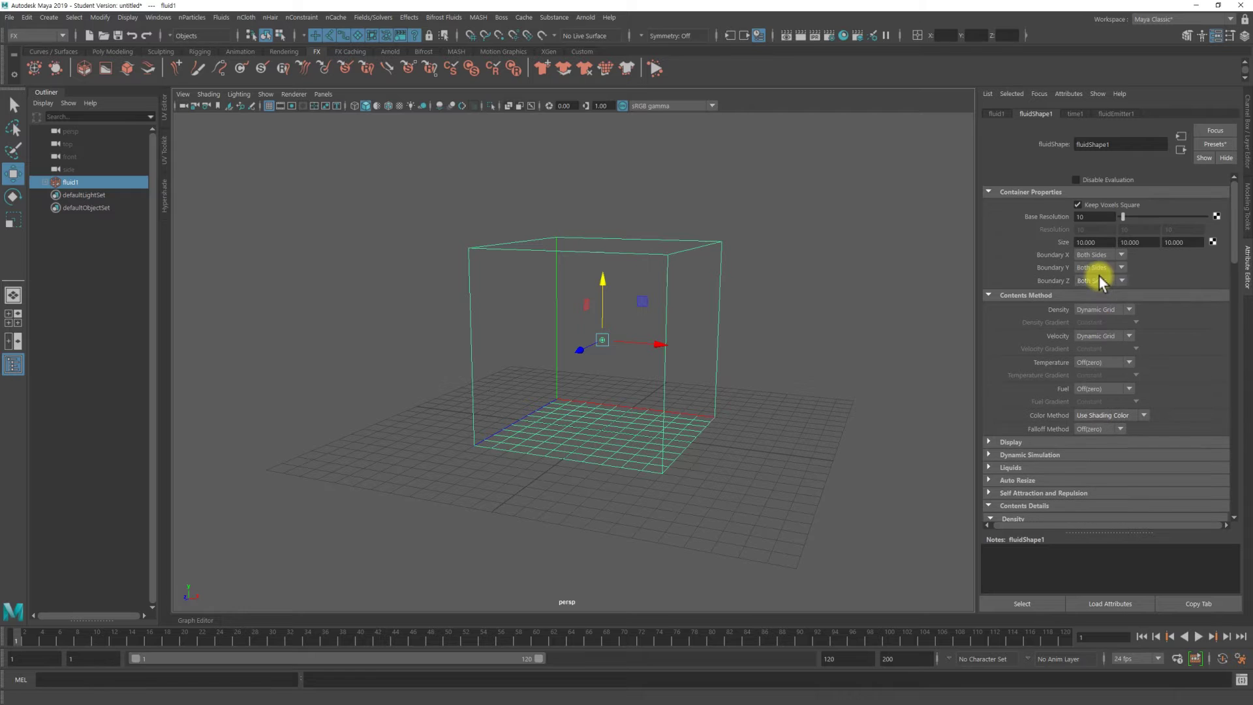
- Set the container's Size Y to 20 and Base Resolution to 80
double_click(1138, 243)
type("20")
key("Return")
left_click_drag(740, 467, 674, 439, "alt")
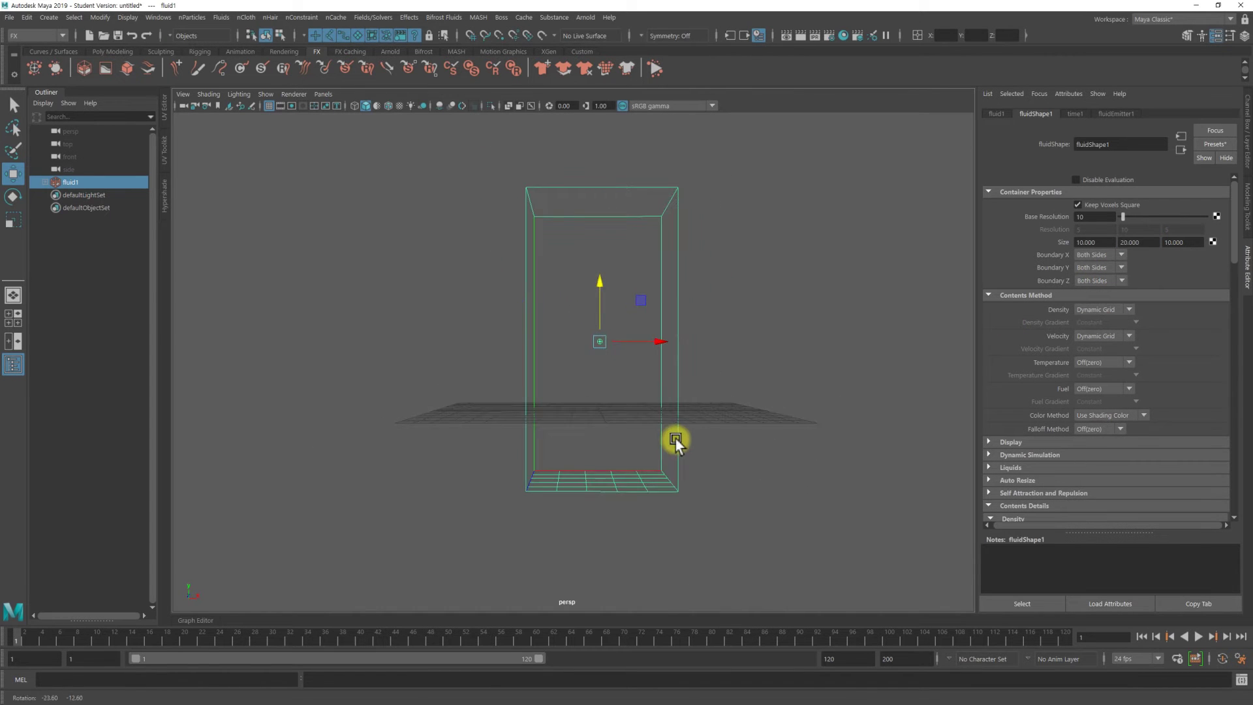
left_click_drag(618, 341, 598, 280, "alt")
left_click_drag(627, 365, 726, 390, "alt")
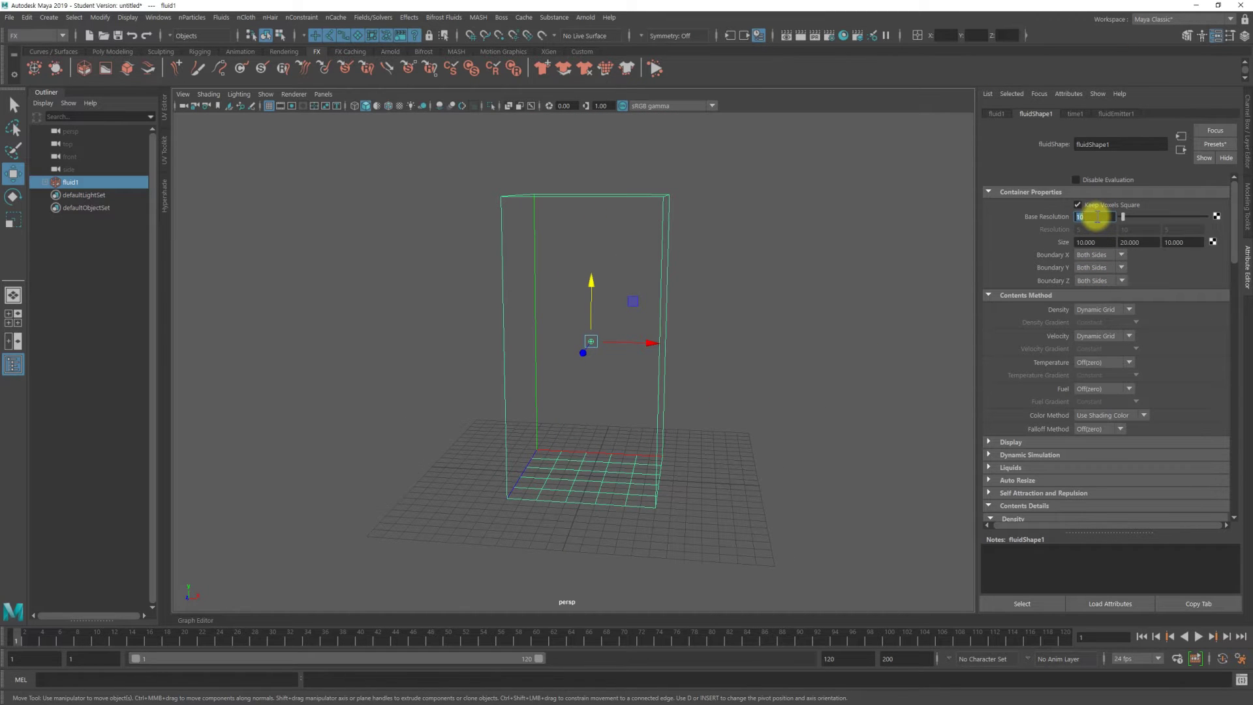
type("80")
key("Return")
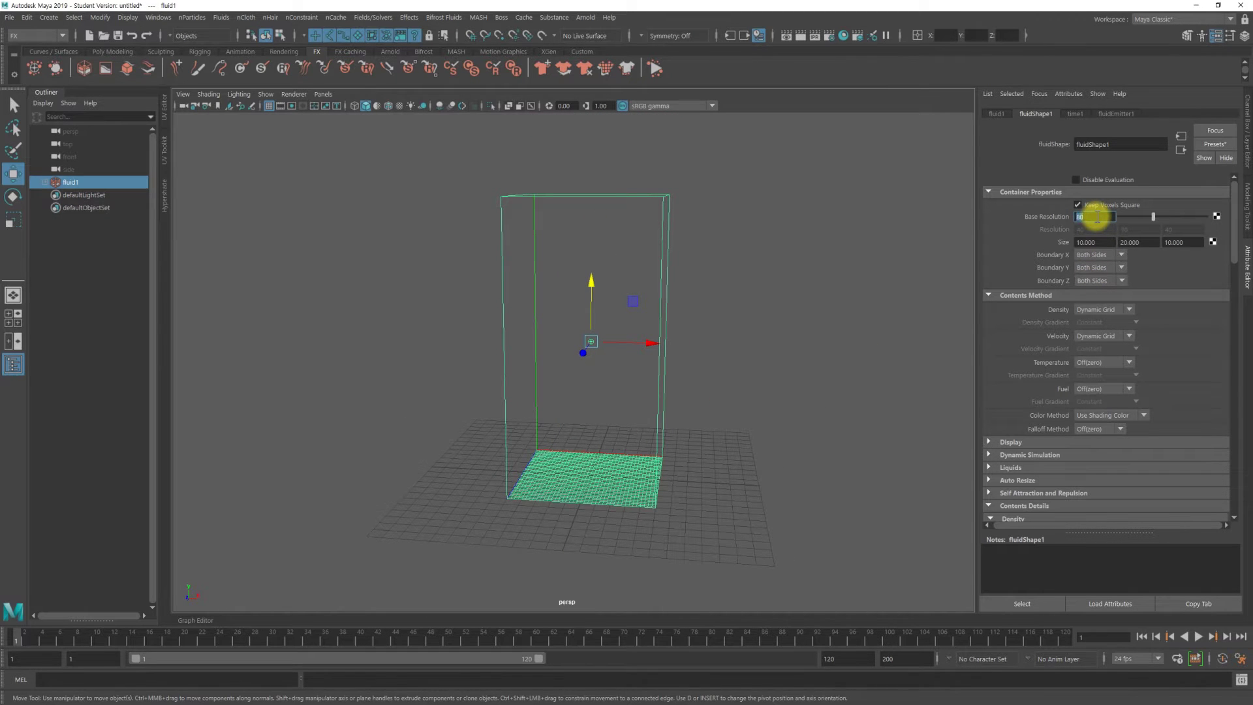
mouse_move(790, 397)
left_mouse_down("alt")
mouse_move(728, 389)
mouse_move(749, 388)
left_mouse_up("alt")
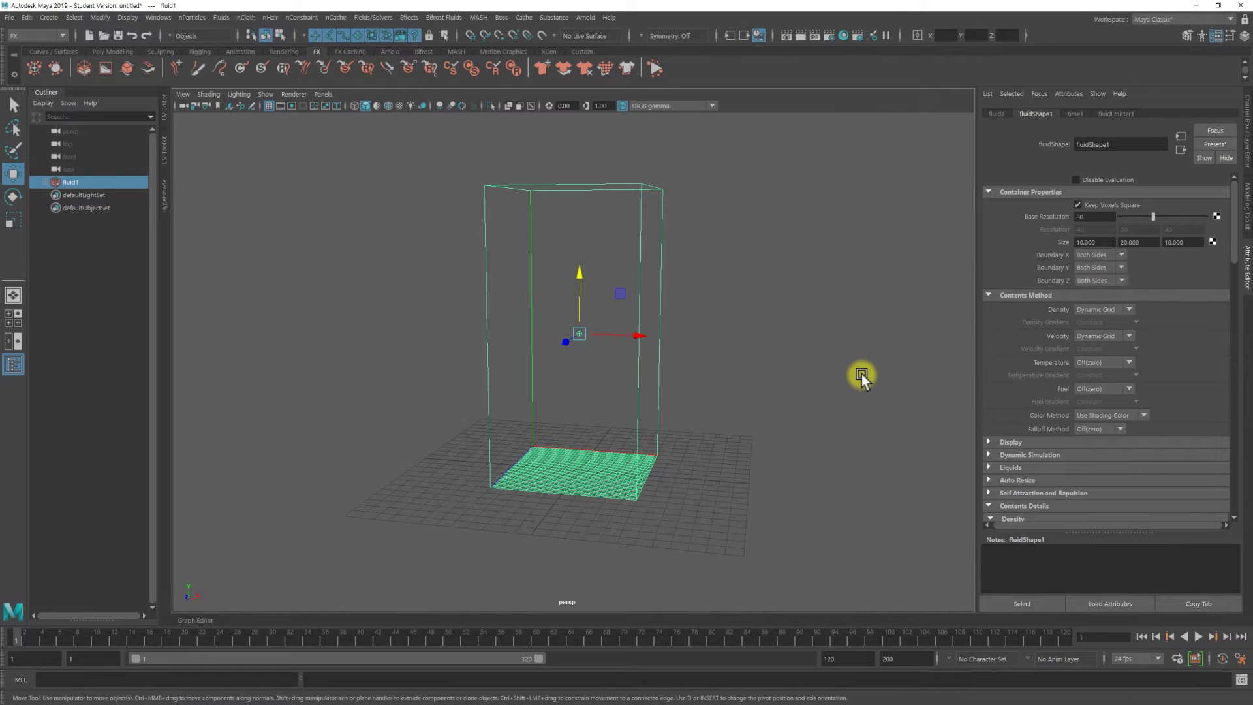
- Set both Temperature and Fuel content methods to Dynamic Grid
left_click(1098, 362)
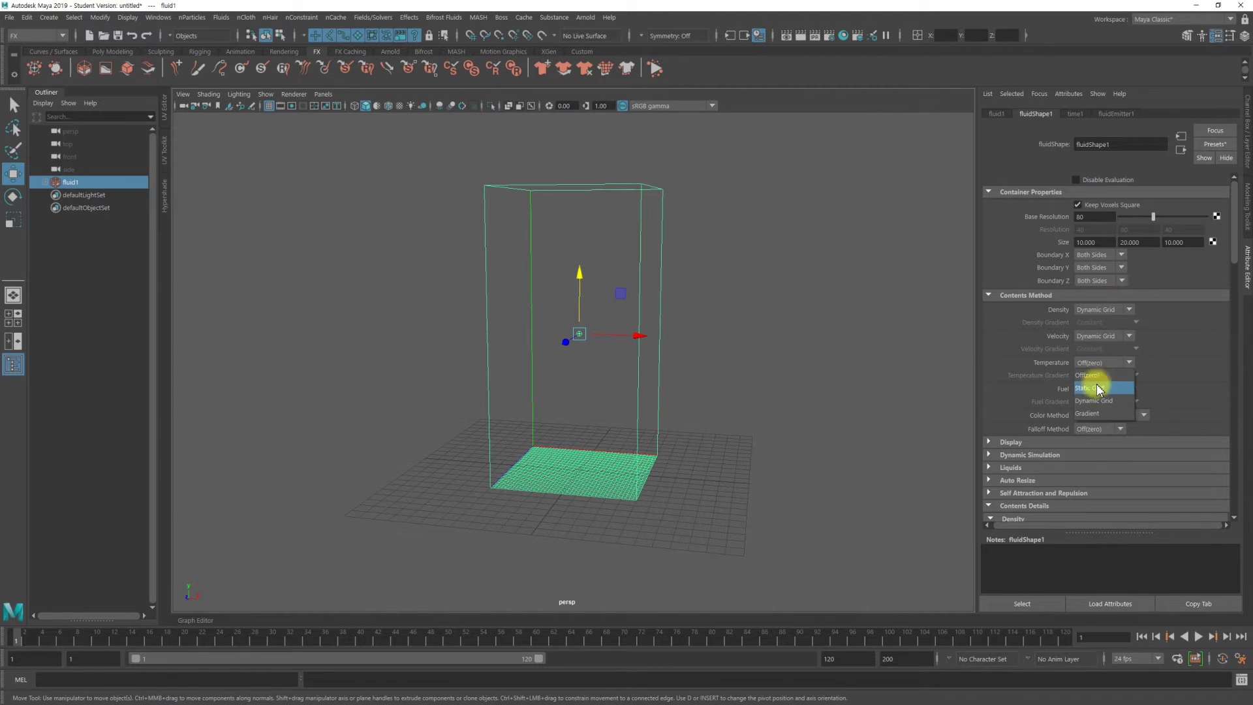
left_click(1095, 389)
left_click(1100, 418)
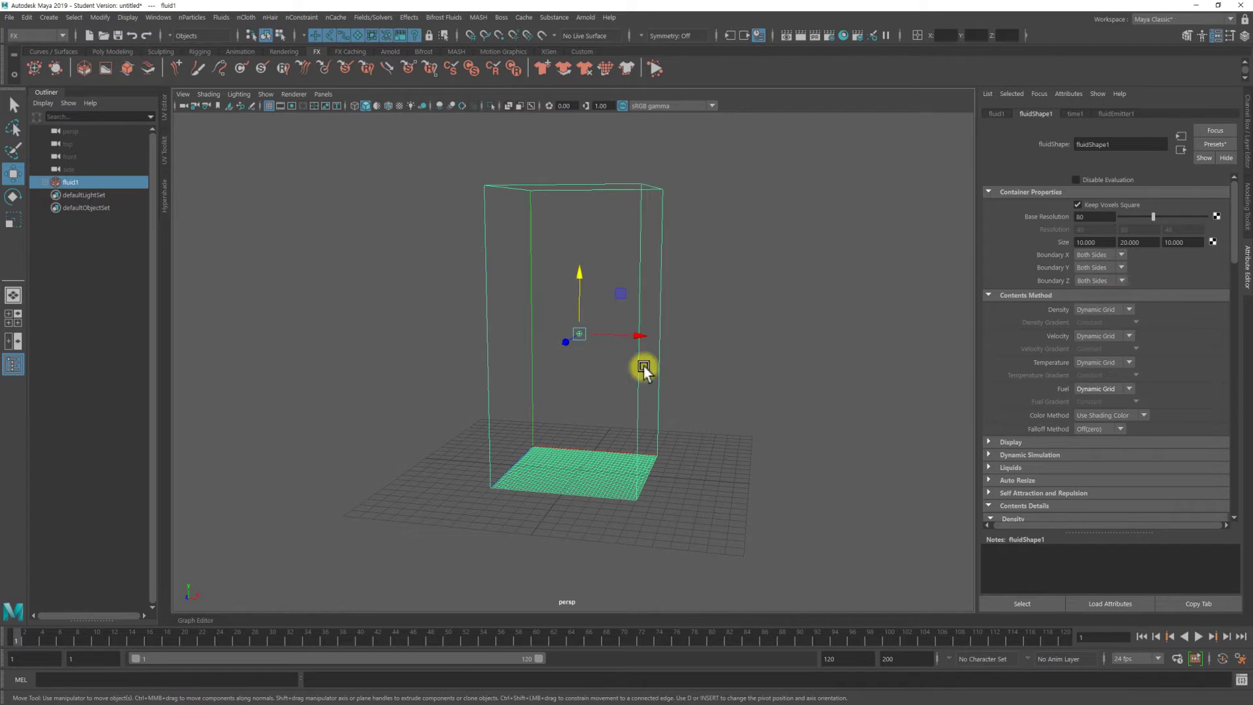
- Select fluidEmitter1 in the Outliner and make it a Volume emitter
left_click(46, 182)
left_click(271, 257)
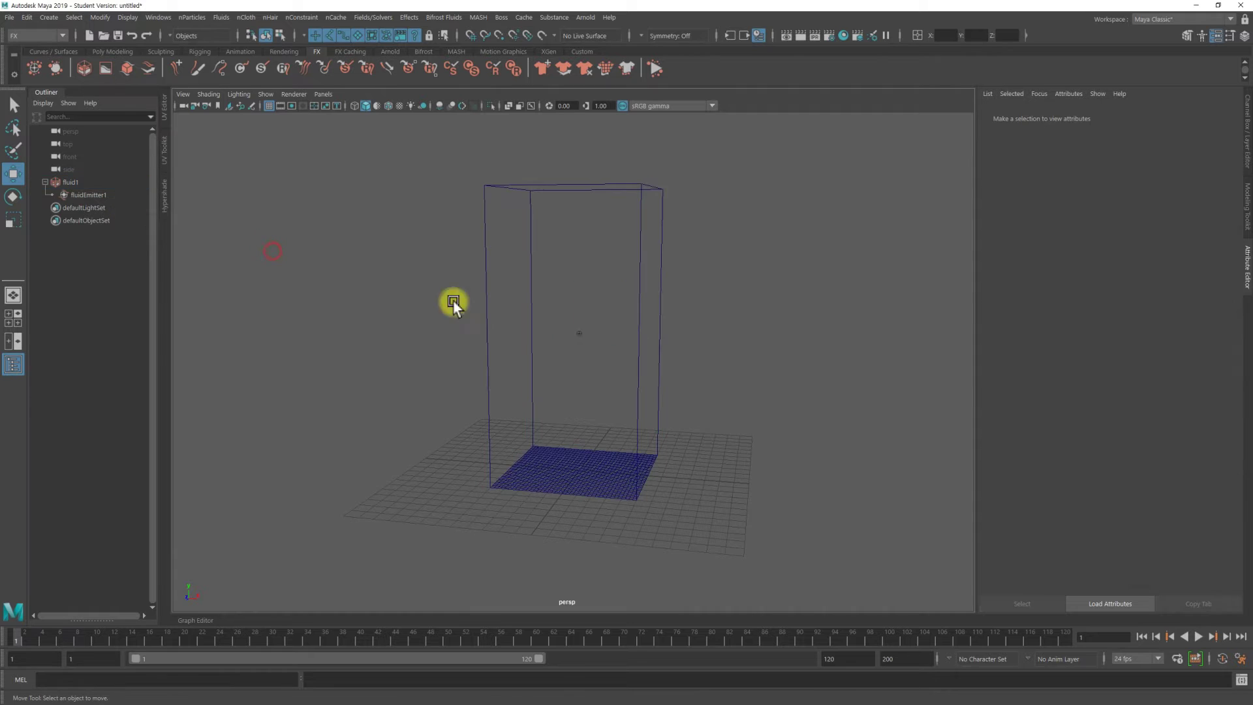
left_click(576, 331)
left_click_drag(587, 286, 675, 293, "alt")
scroll(1056, 285, "up", 2)
scroll(1061, 272, "up", 4)
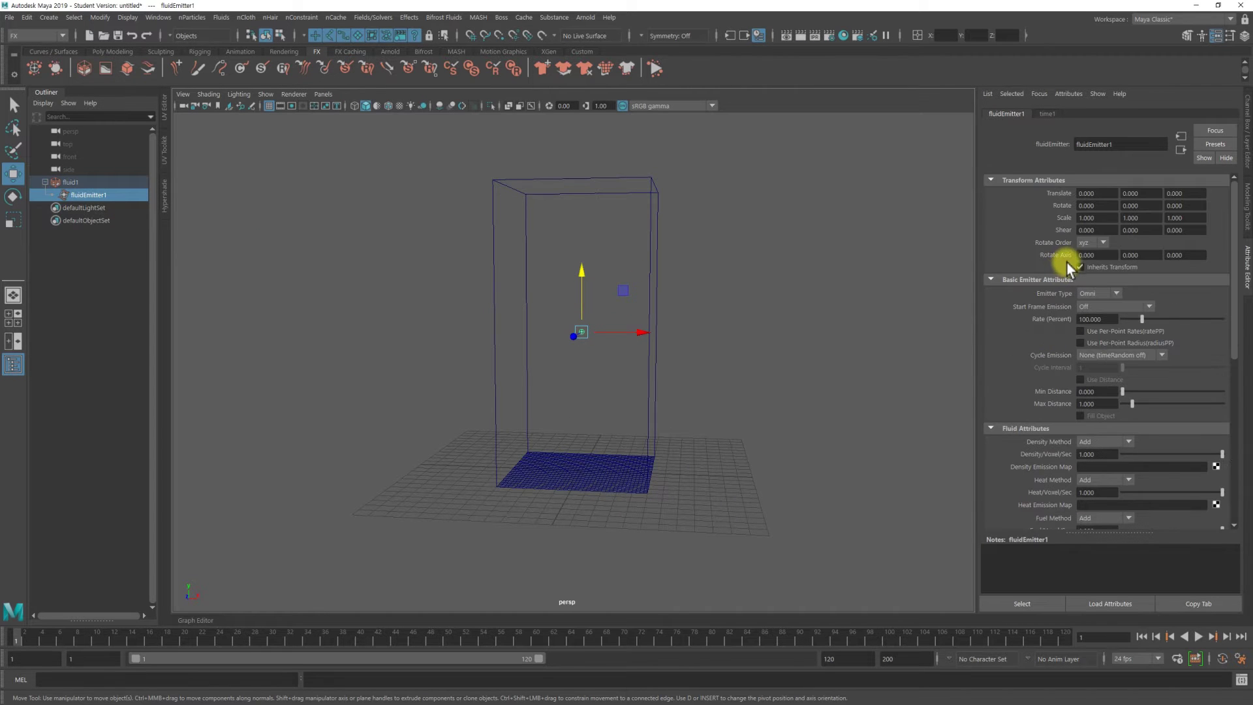
left_click(1096, 294)
left_click(1098, 345)
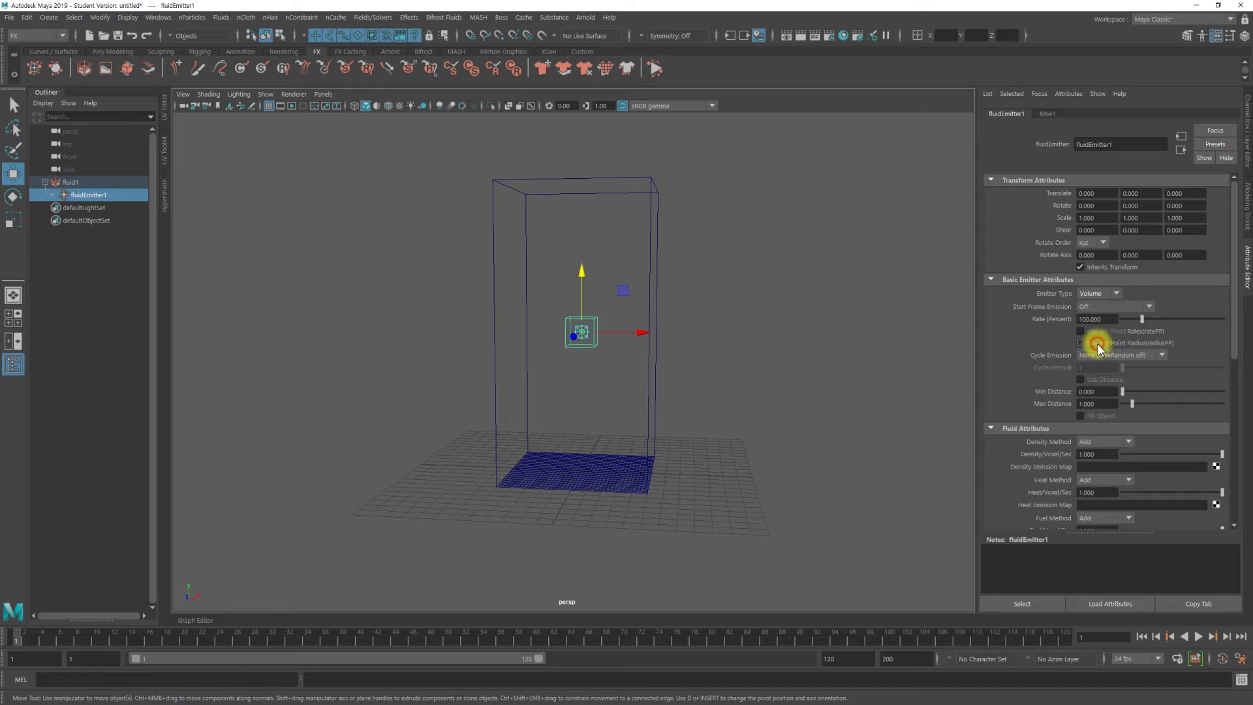
scroll(1112, 398, "down", 3)
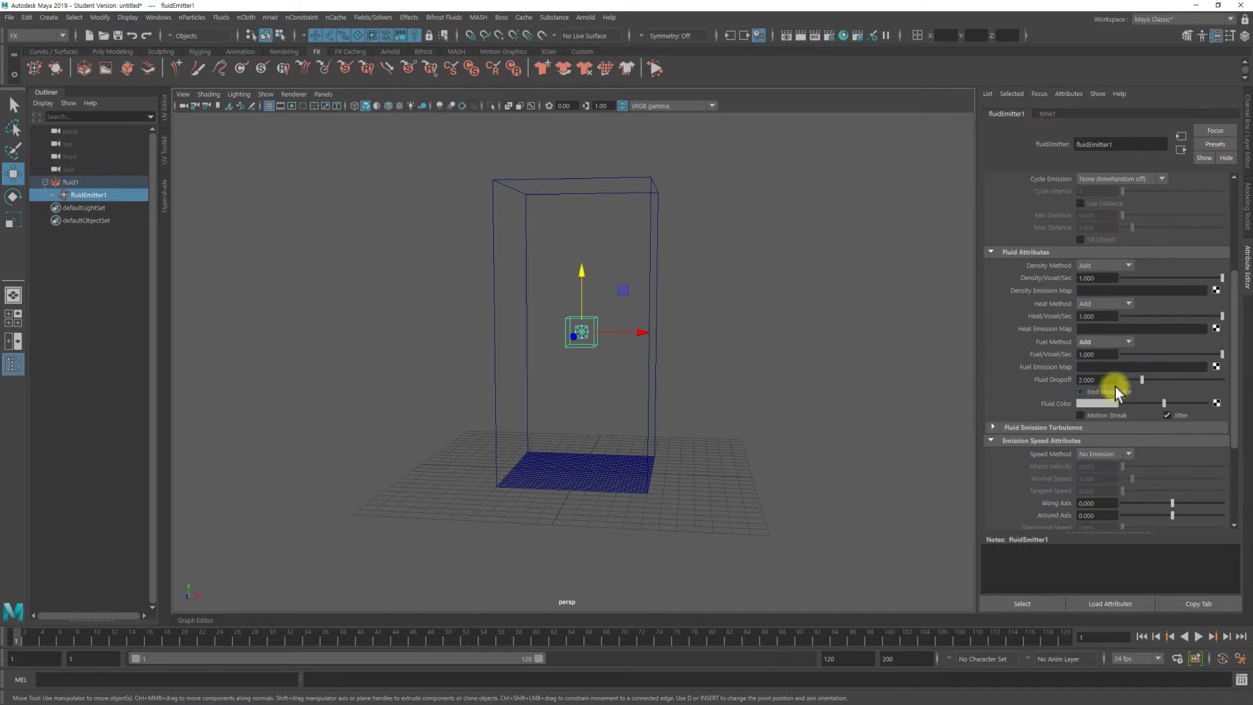
scroll(1114, 386, "down", 3)
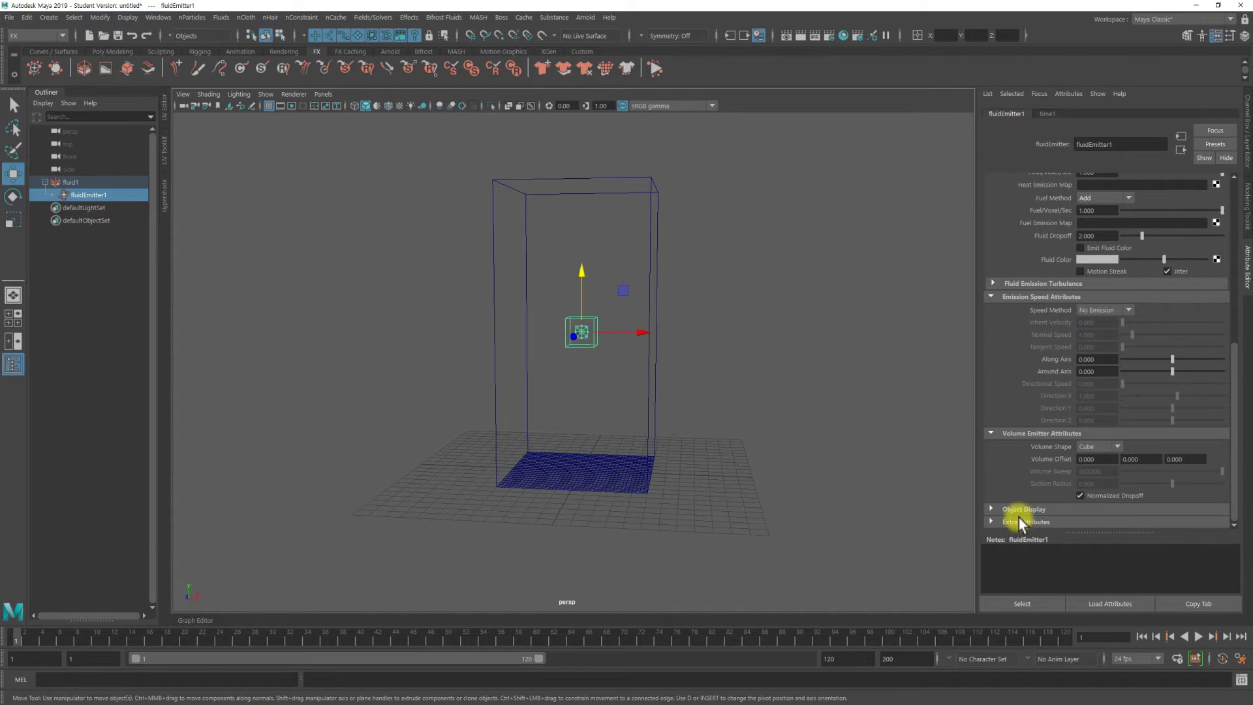
- Give the emitter a Sphere volume shape and move it down to the container floor
left_click(1104, 450)
left_click(1096, 461)
left_click_drag(710, 401, 717, 395, "alt")
mouse_move(584, 328)
left_mouse_down()
mouse_move(584, 457)
mouse_move(594, 421)
left_mouse_up()
right_click_drag(594, 422, 667, 453, "alt")
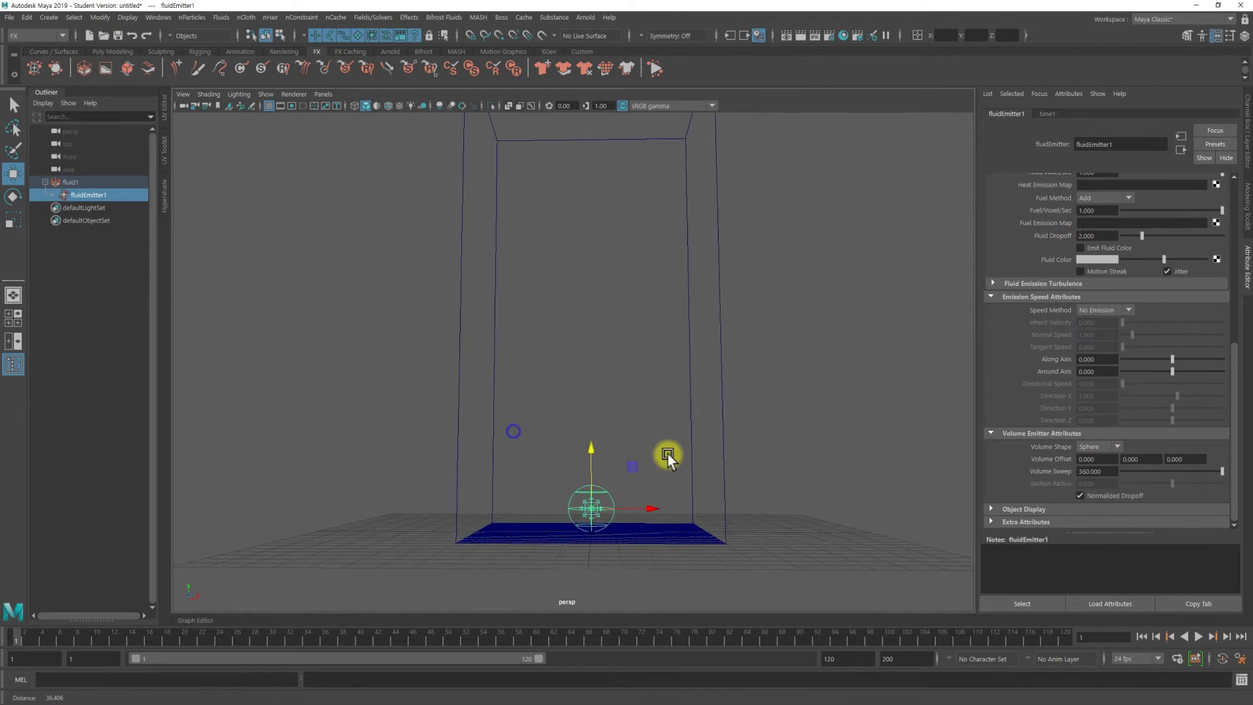
scroll(639, 402, "up", 2)
- Flatten the emitter sphere to Scale Y 0.5 and inspect it from several angles
key("r")
left_click_drag(593, 391, 594, 423)
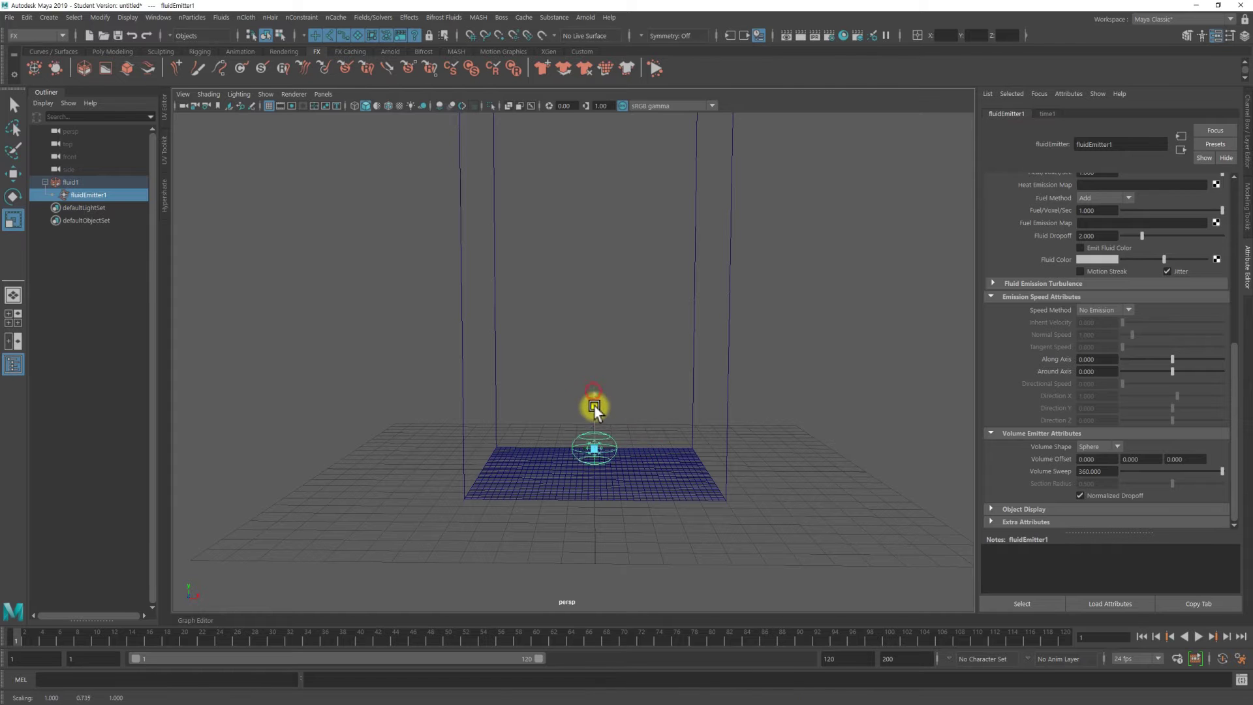
key("ctrl+a")
left_click(1201, 196)
type(".5")
key("Return")
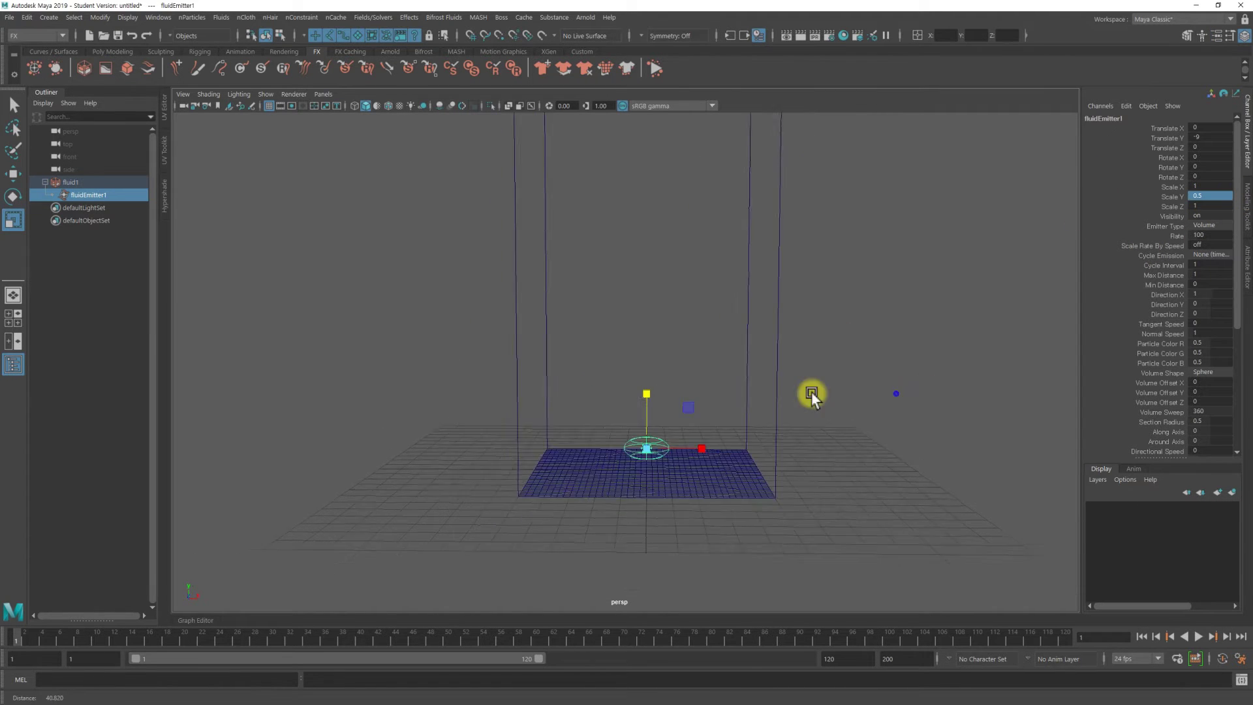
left_click_drag(812, 390, 613, 426, "alt")
key("q")
left_click_drag(761, 433, 714, 390, "alt")
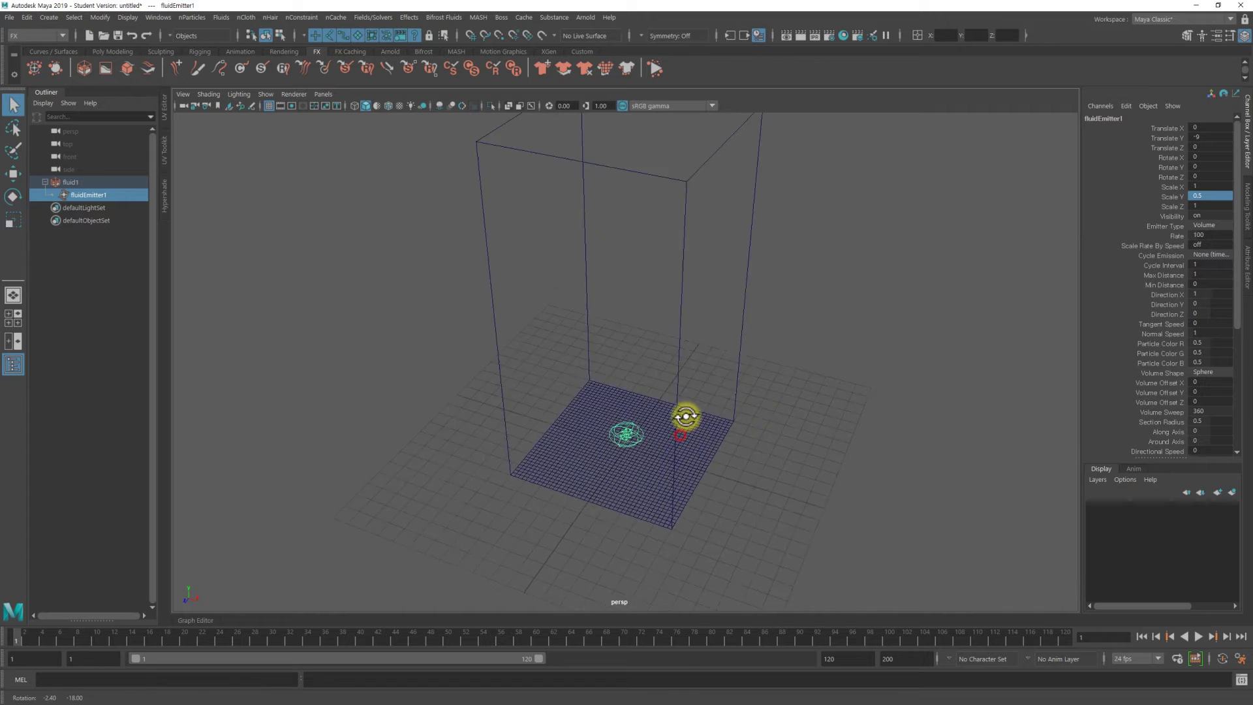
left_click_drag(794, 400, 680, 425, "alt")
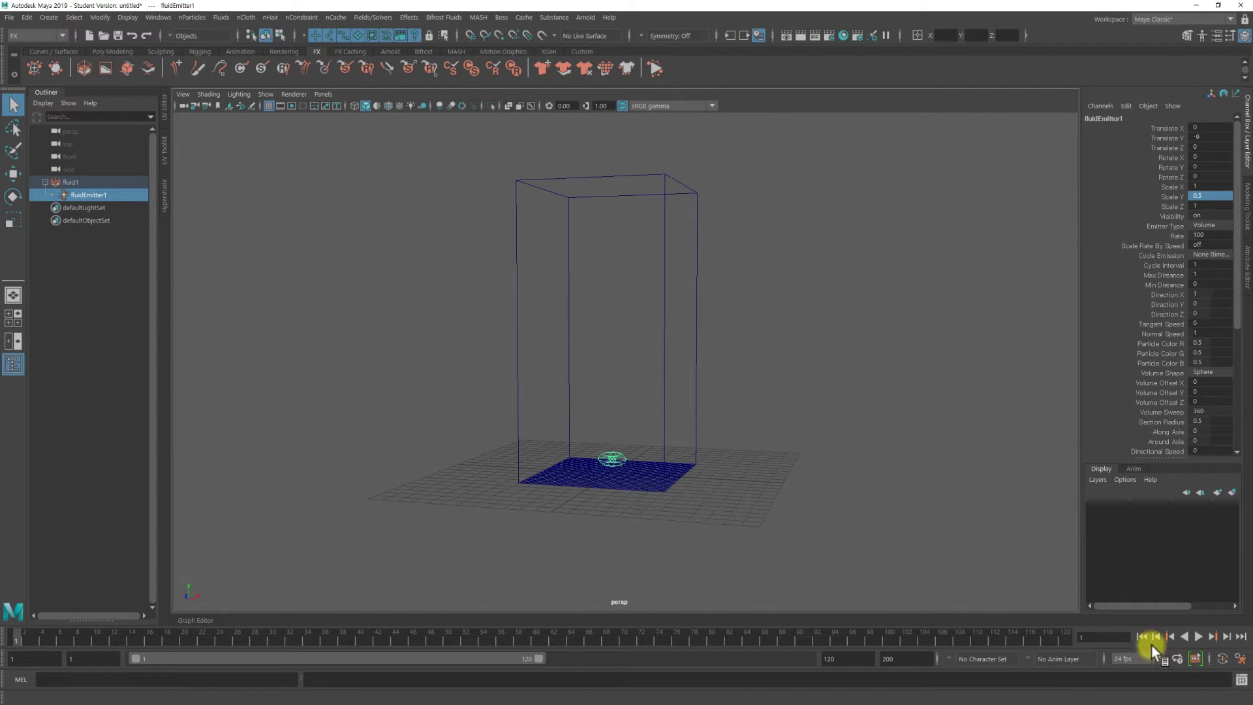
- Preview the smoke, lower the emitter's Fluid Dropoff to 0.1, and replay
left_click(1198, 636)
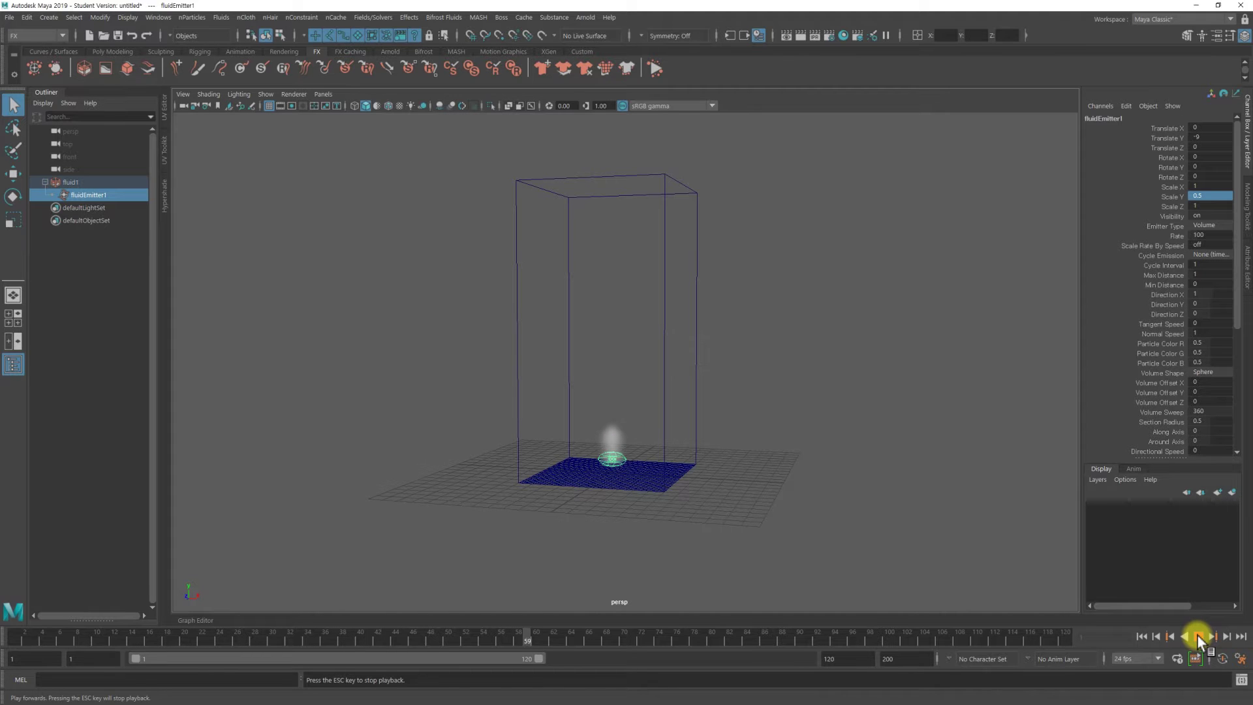
left_click(1198, 637)
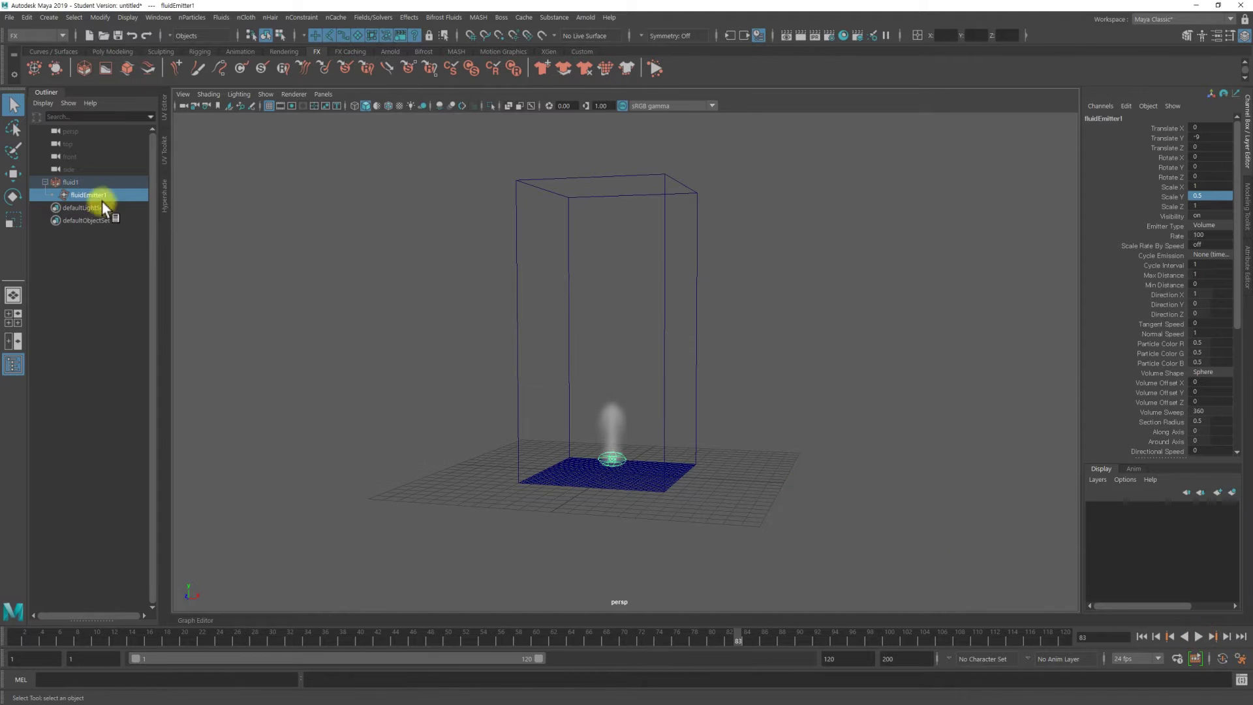
key("ctrl+a")
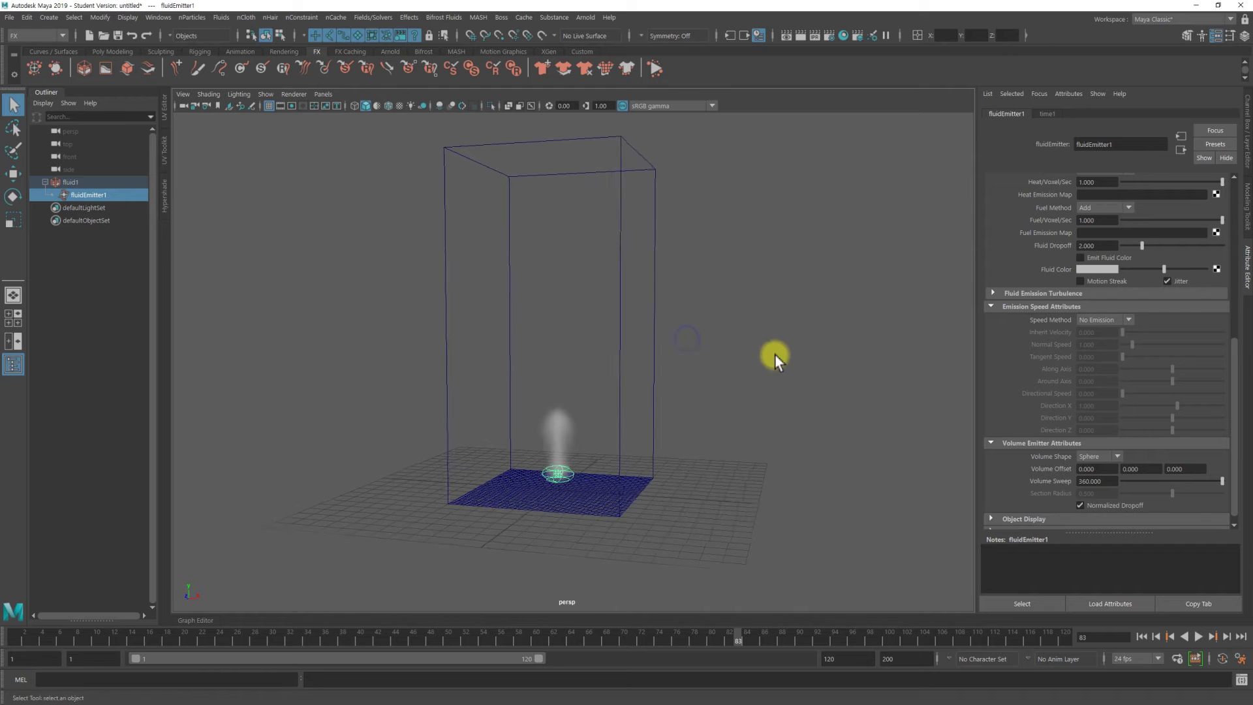
scroll(1105, 339, "up", 2)
scroll(1105, 340, "up", 3)
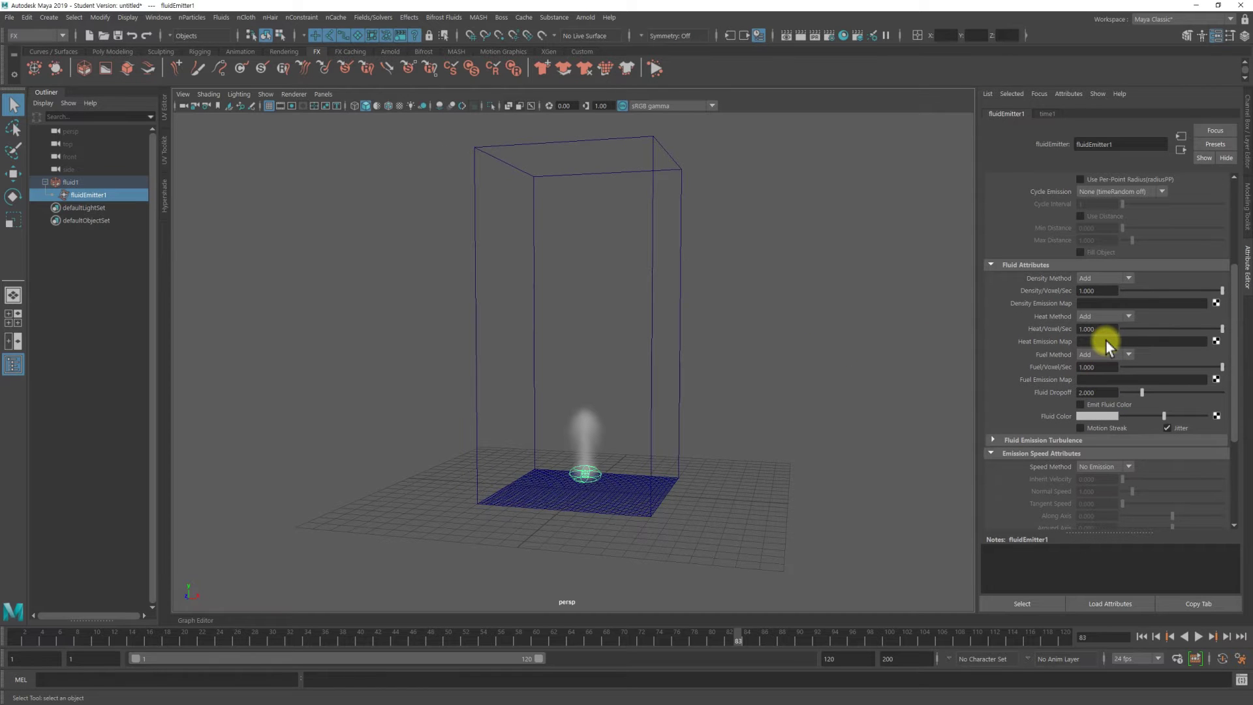
left_click_drag(1110, 392, 1078, 390, "ctrl")
type("0.100")
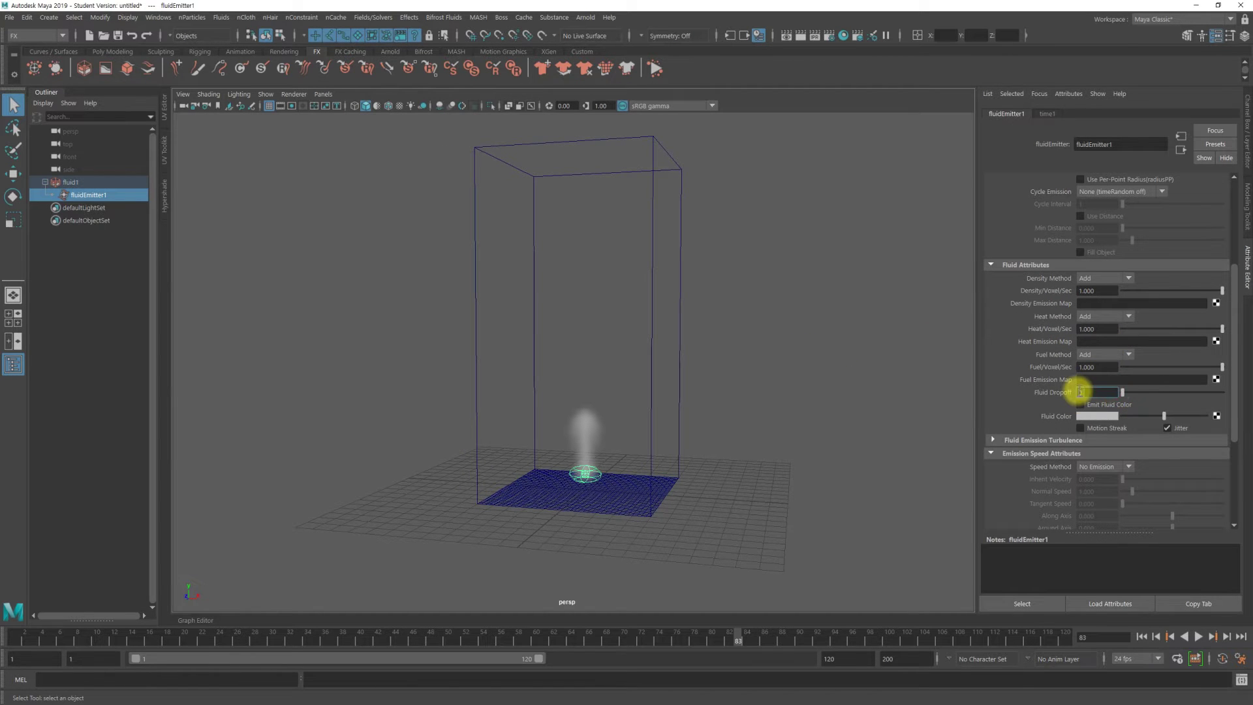
left_click(1142, 636)
left_click(1196, 636)
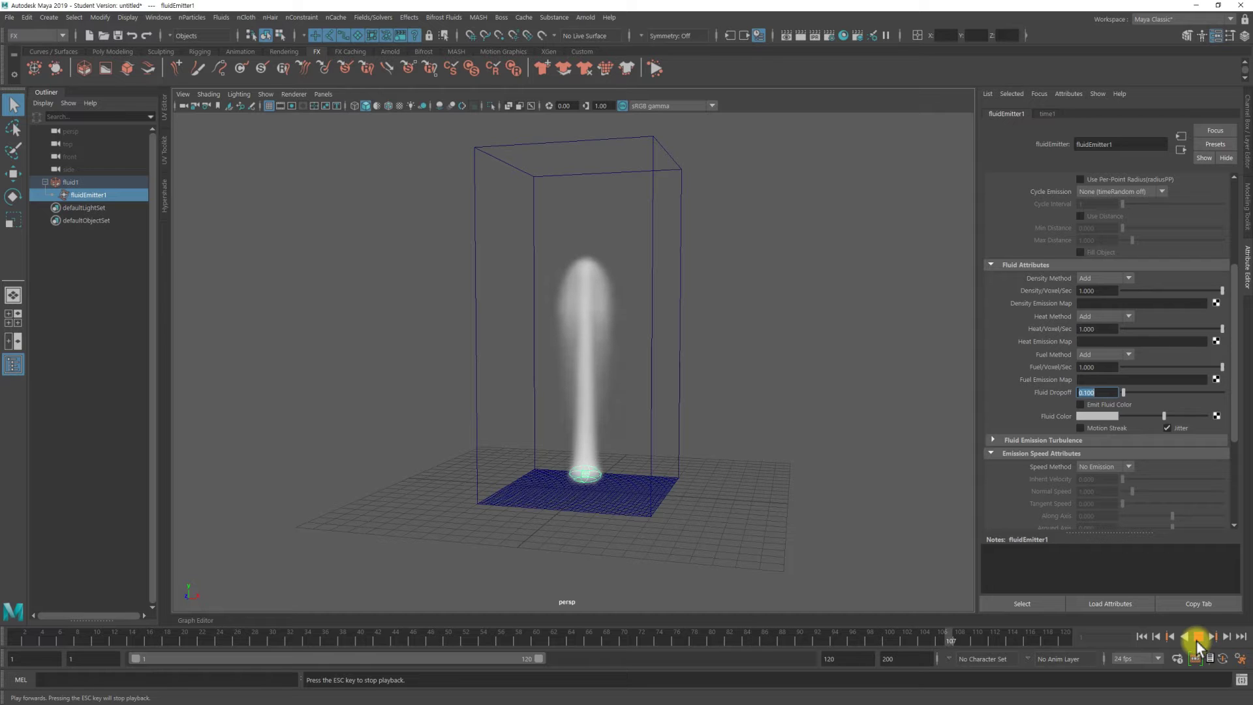
left_click(1196, 641)
- Set the emitter's Heat/Voxel/Sec to 2 and replay to check the plume
double_click(1097, 329)
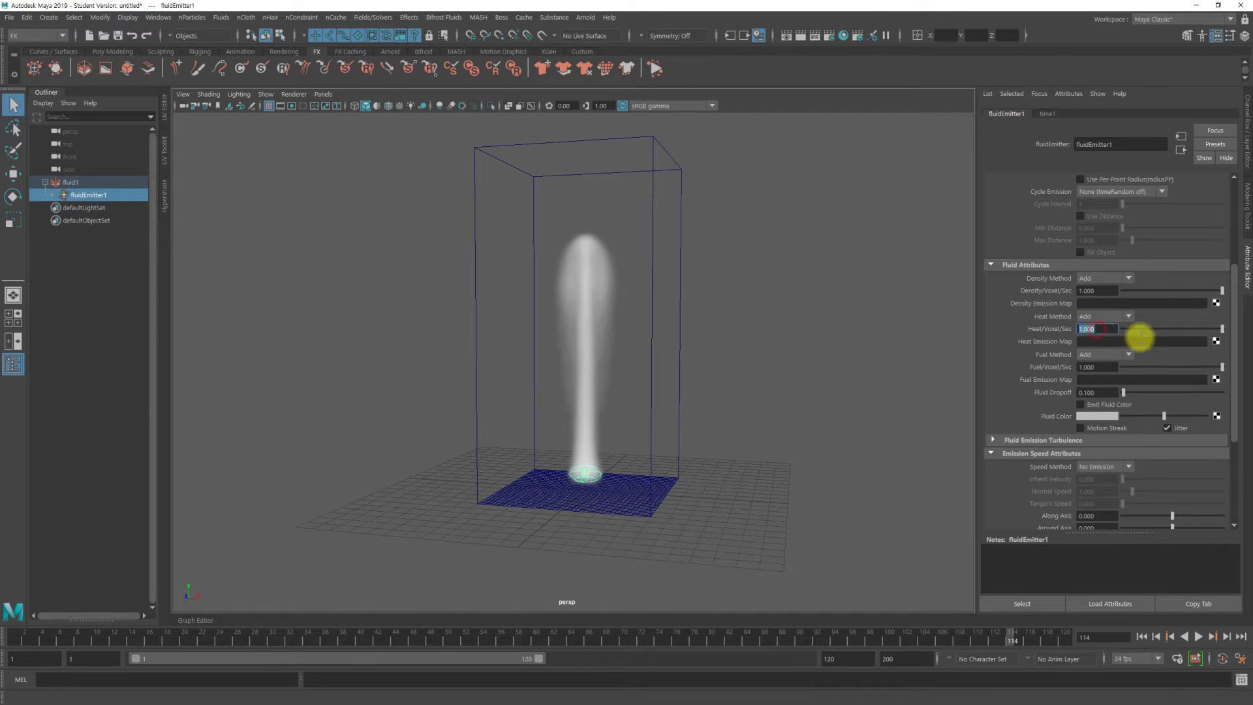
type("2")
key("Return")
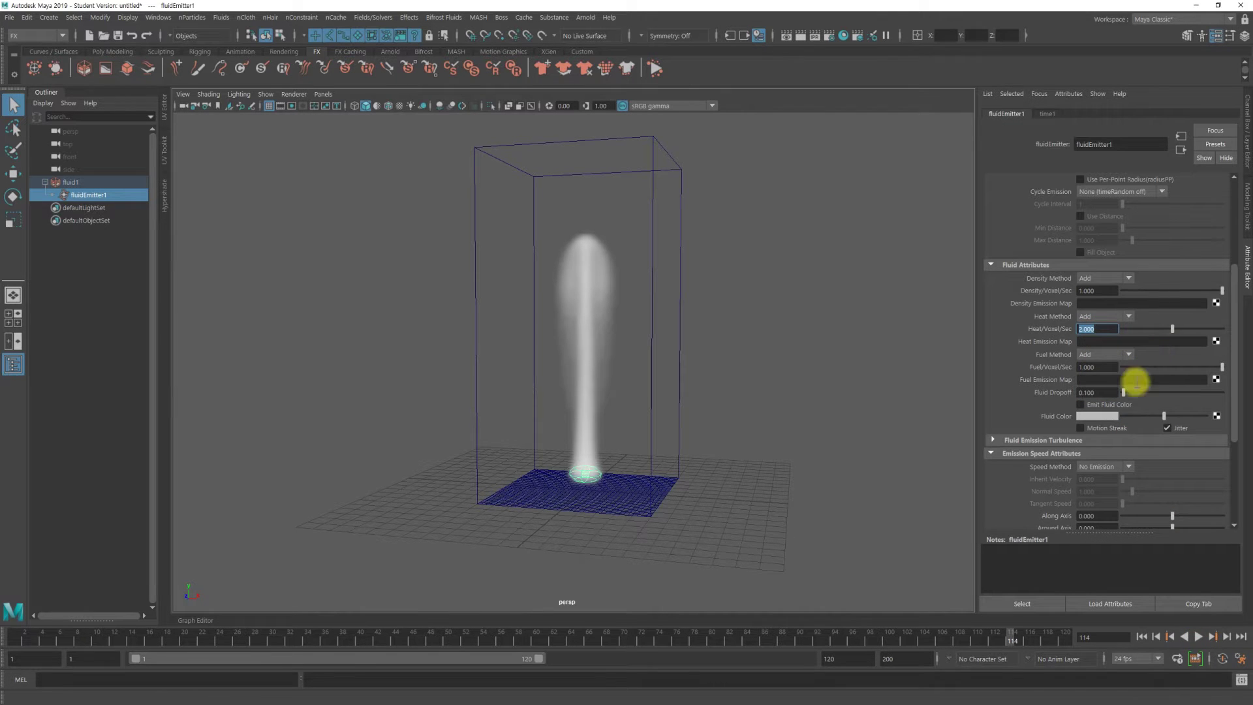
left_click(1198, 636)
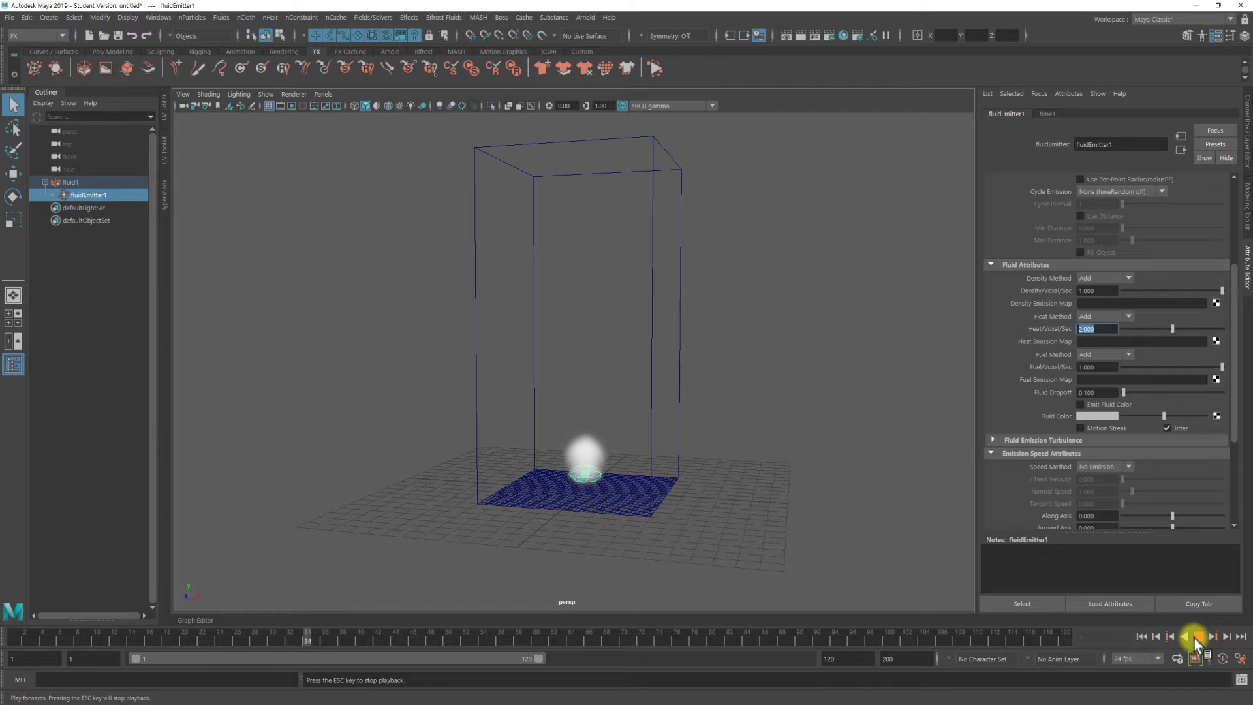
left_click(1196, 636)
scroll(1119, 422, "up", 1)
scroll(1119, 422, "up", 2)
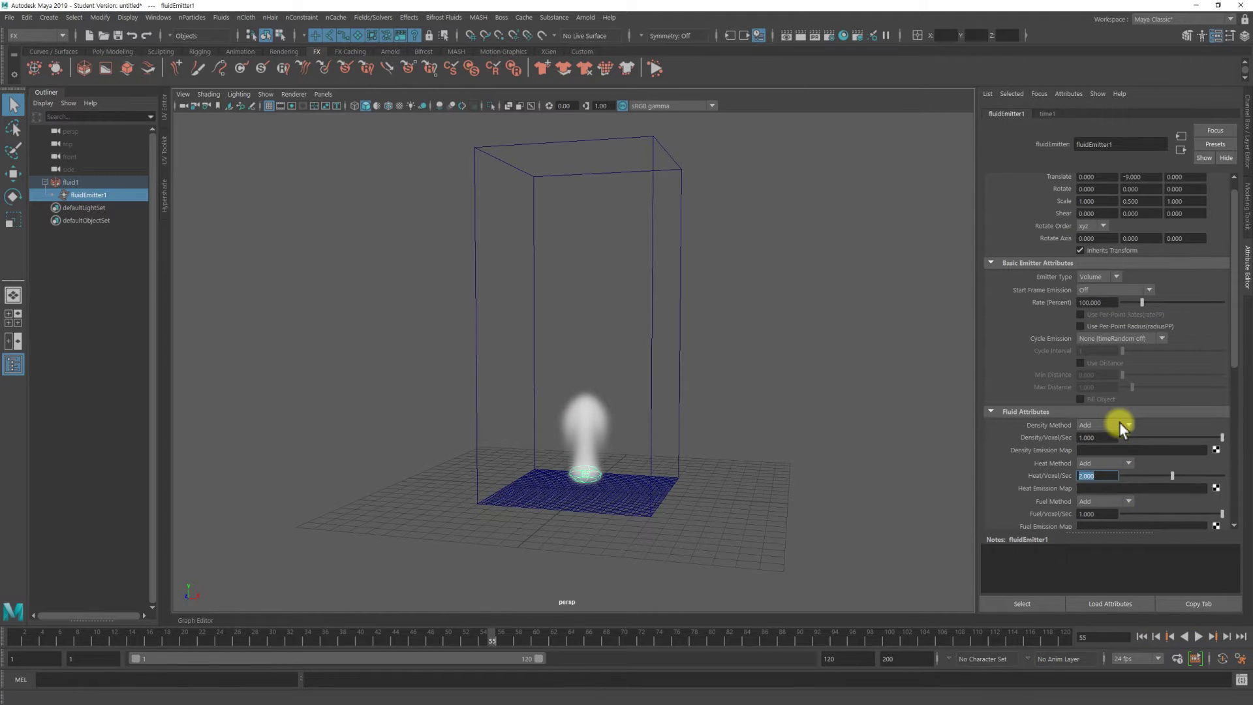
scroll(1118, 422, "up", 2)
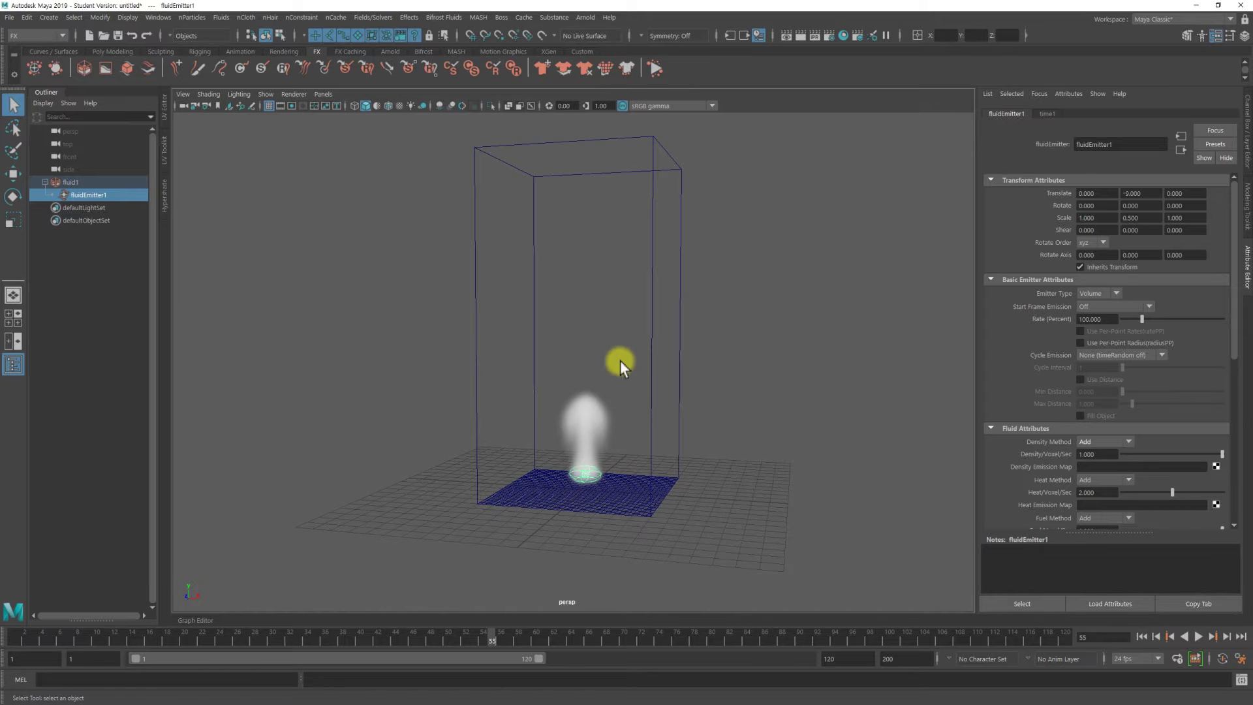
- Key the emitter Rate at 350 on frame 20 and 0 on frame 30, then replay
left_click(182, 638)
type("350.000")
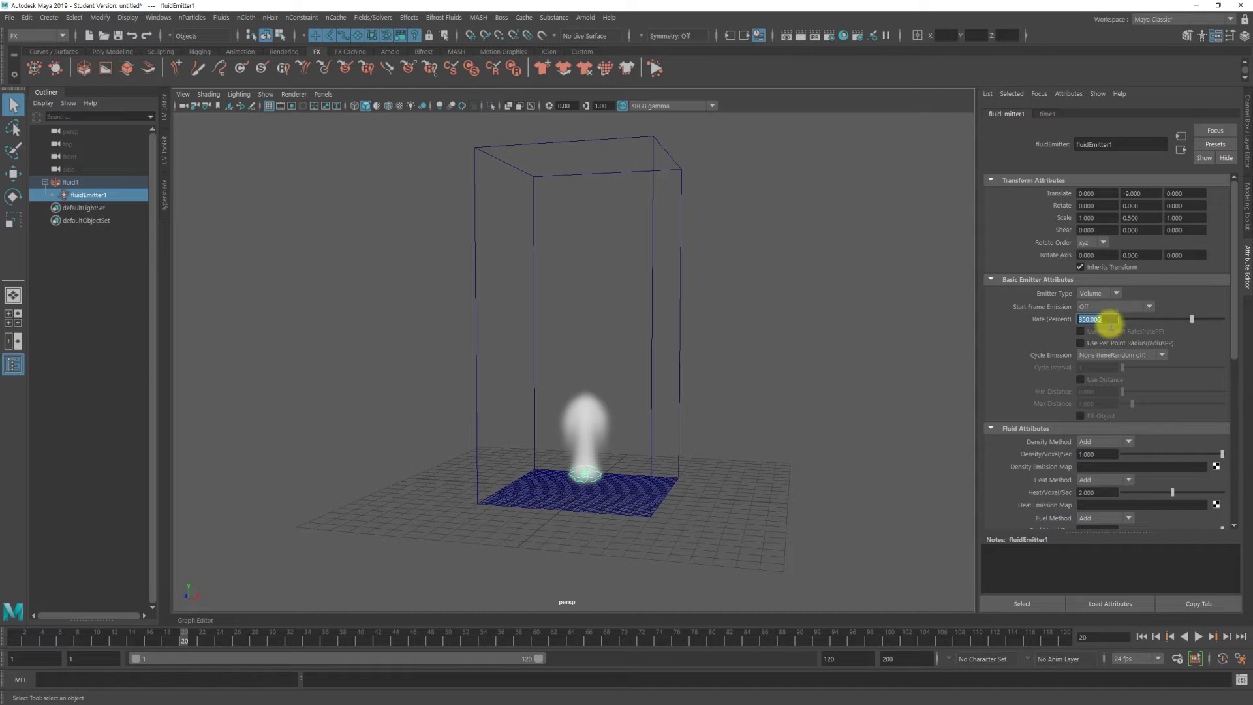
right_click(1050, 320)
left_click(1094, 333)
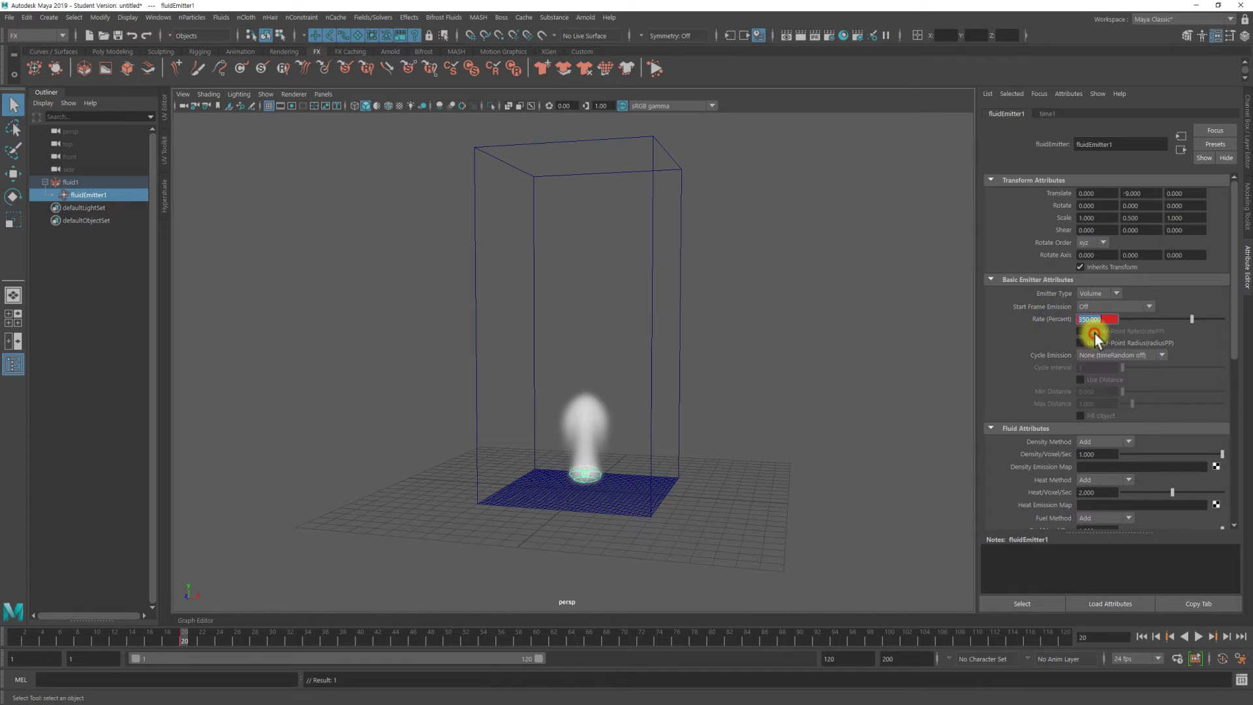
left_click(269, 640)
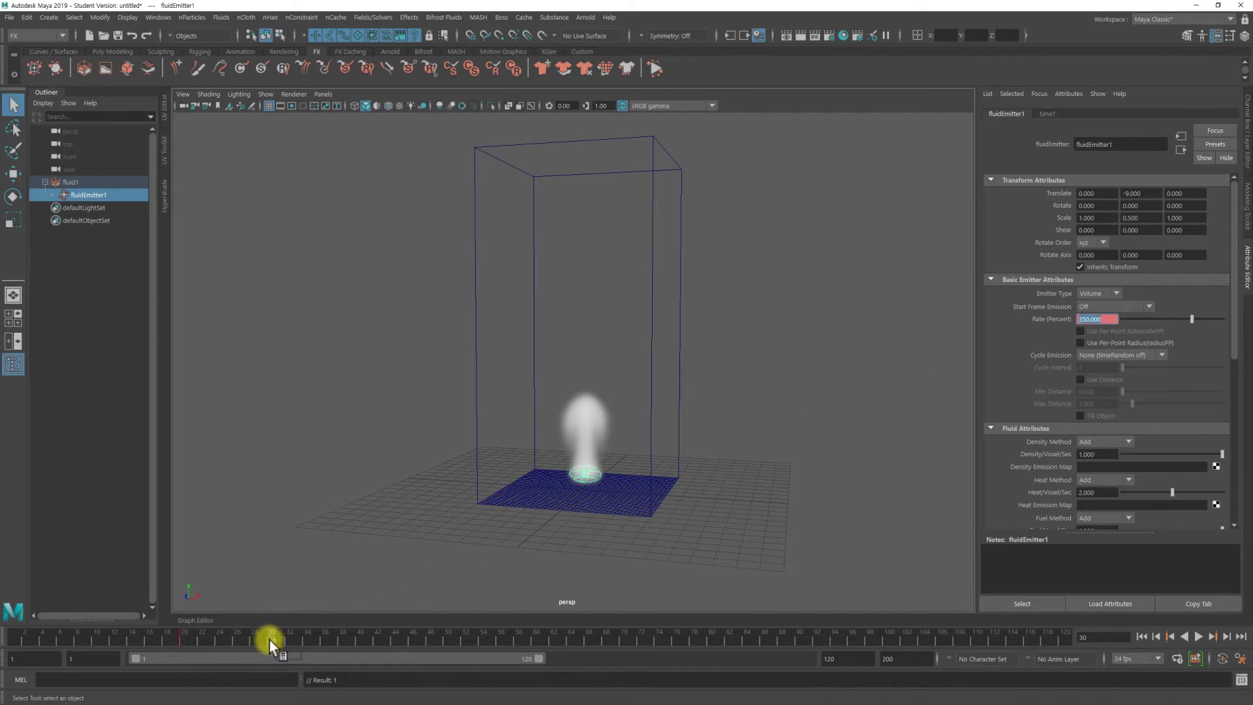
type("0.000")
right_click(1061, 319)
left_click(1083, 338)
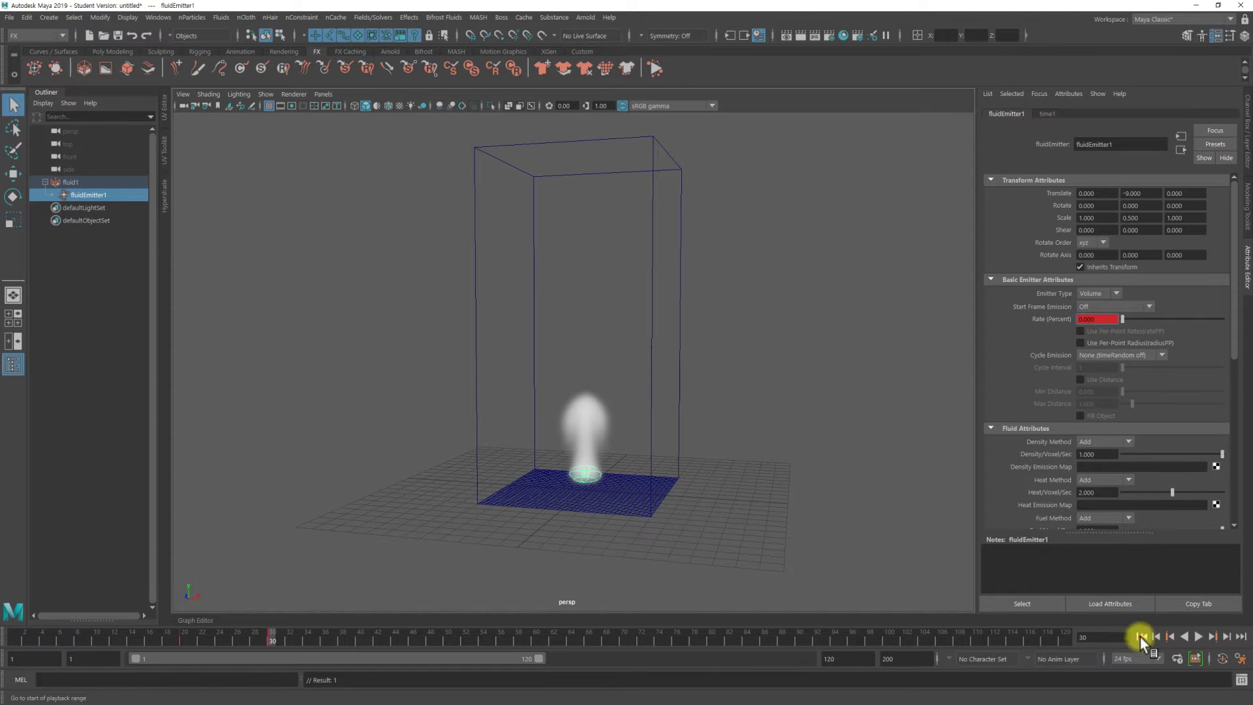
left_click(1199, 637)
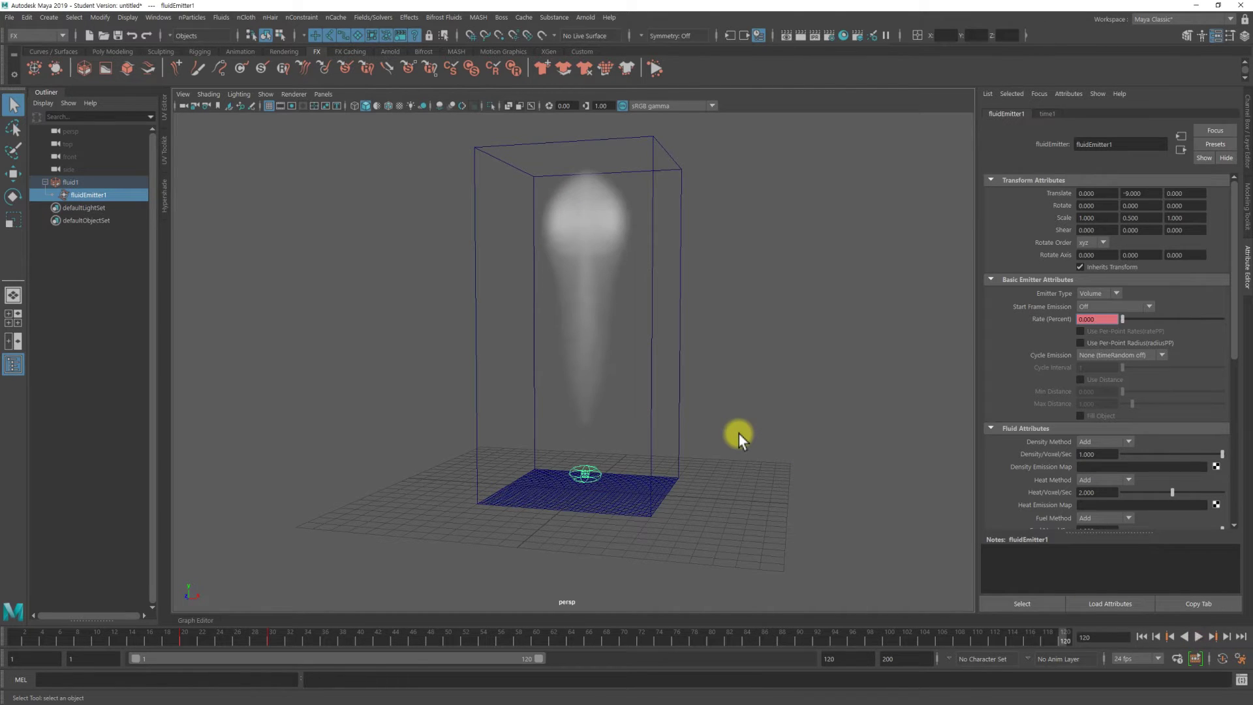
- Raise the fluid's Velocity Swirl to 10 and replay from the first frame
mouse_move(723, 393)
left_mouse_down("alt")
mouse_move(721, 367)
mouse_move(730, 381)
mouse_move(679, 366)
mouse_move(625, 408)
left_mouse_up("alt")
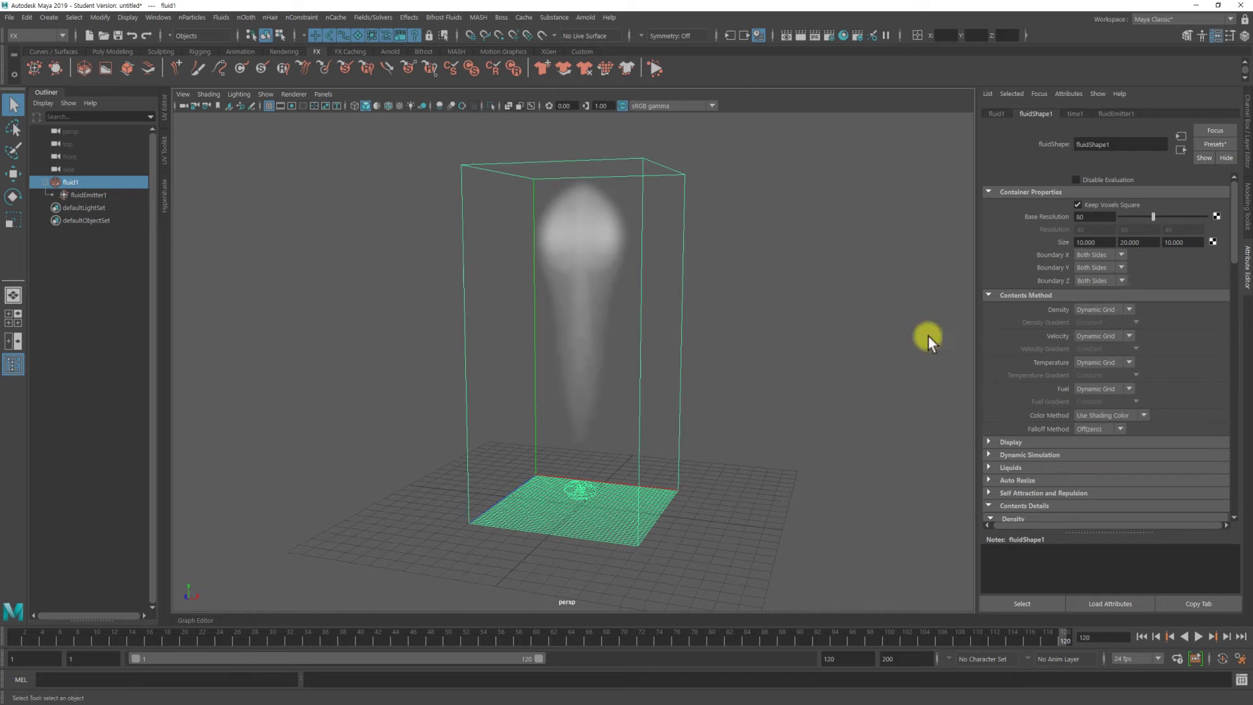
scroll(1051, 311, "down", 2)
scroll(1050, 311, "down", 3)
scroll(1050, 311, "down", 1)
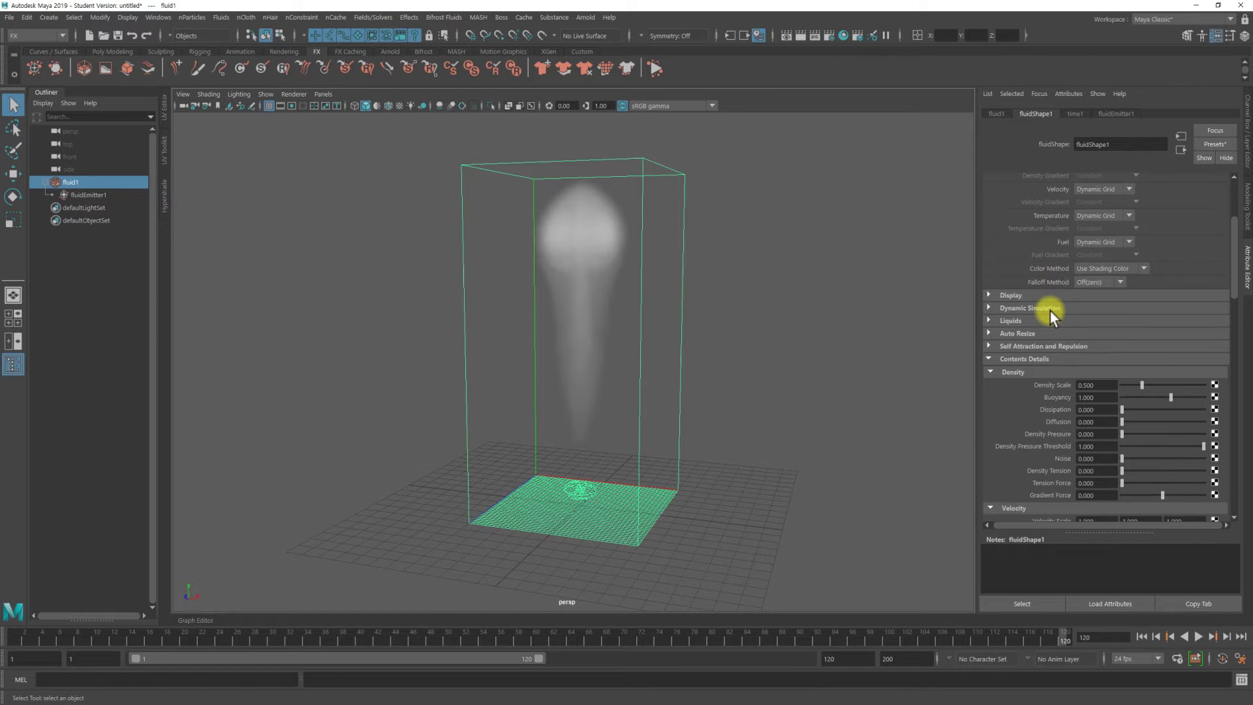
scroll(1050, 312, "down", 2)
scroll(1049, 311, "down", 3)
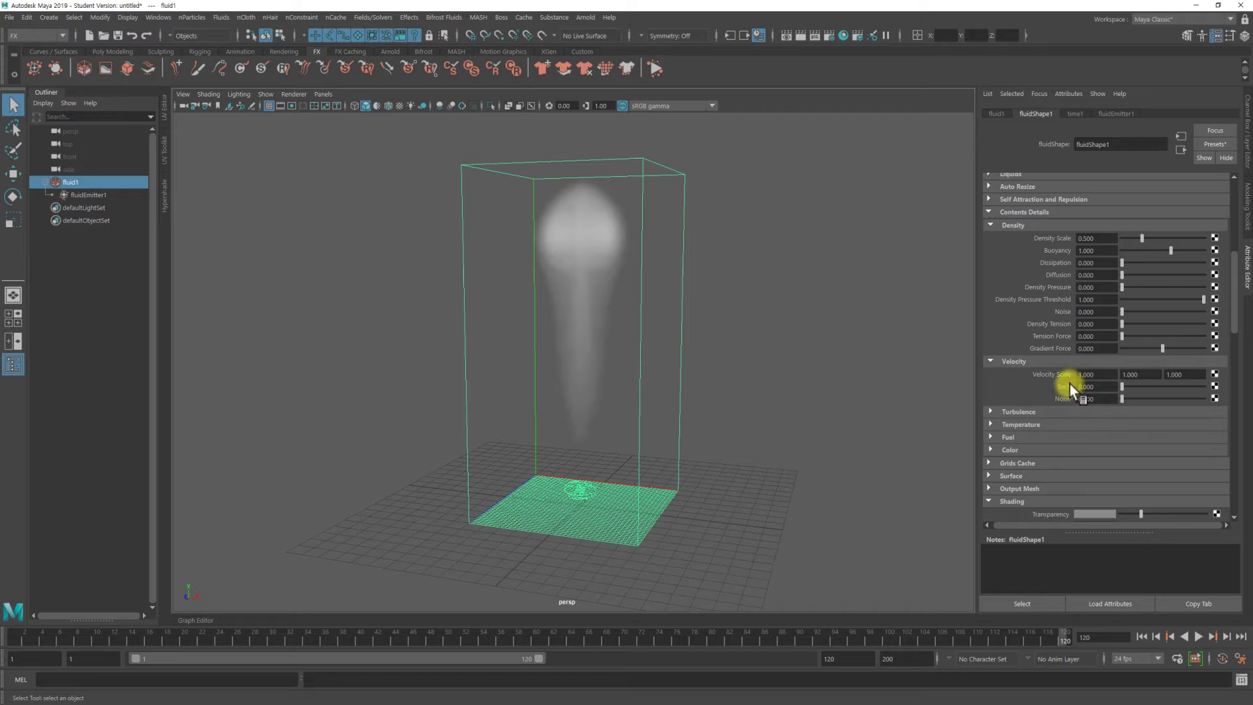
left_click_drag(1122, 389, 1169, 389)
left_click_drag(809, 396, 805, 394, "alt")
left_click(1139, 637)
left_click(1198, 636)
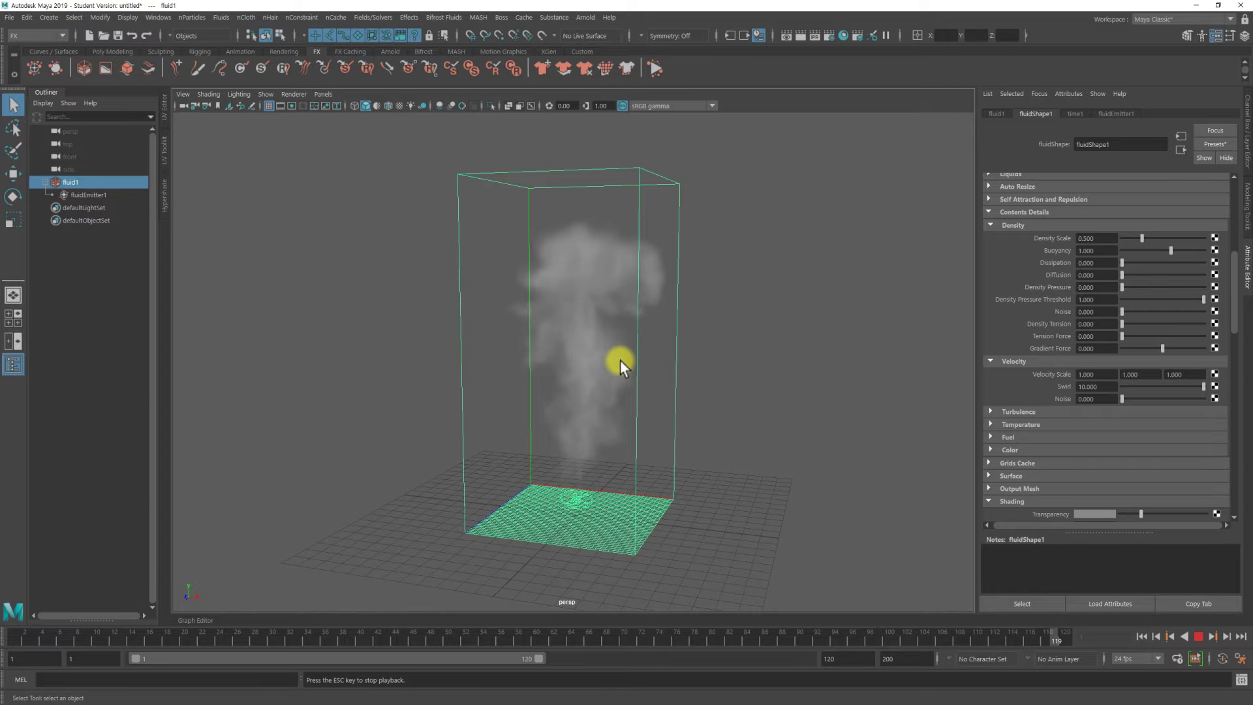
- Set Density Scale to 1 and replay the denser smoke to frame 92
mouse_move(620, 359)
left_mouse_down("alt")
mouse_move(653, 354)
mouse_move(699, 373)
left_mouse_up("alt")
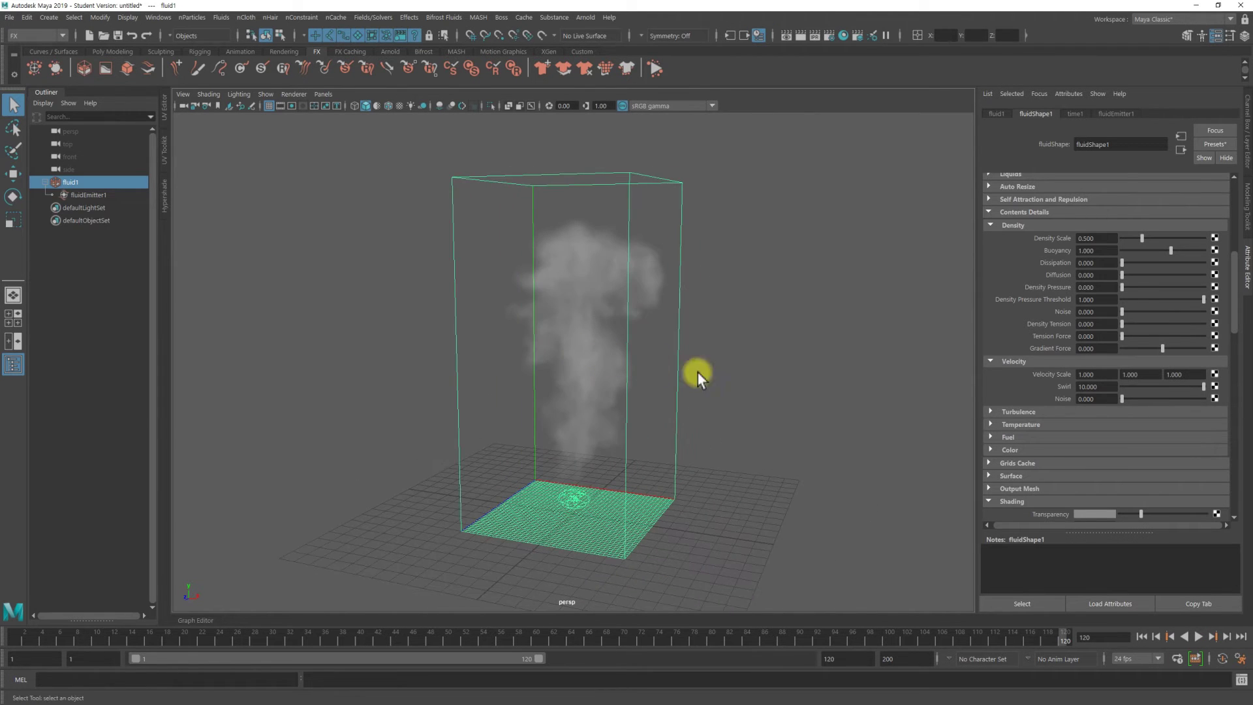
left_click(1146, 641)
left_click(1198, 637)
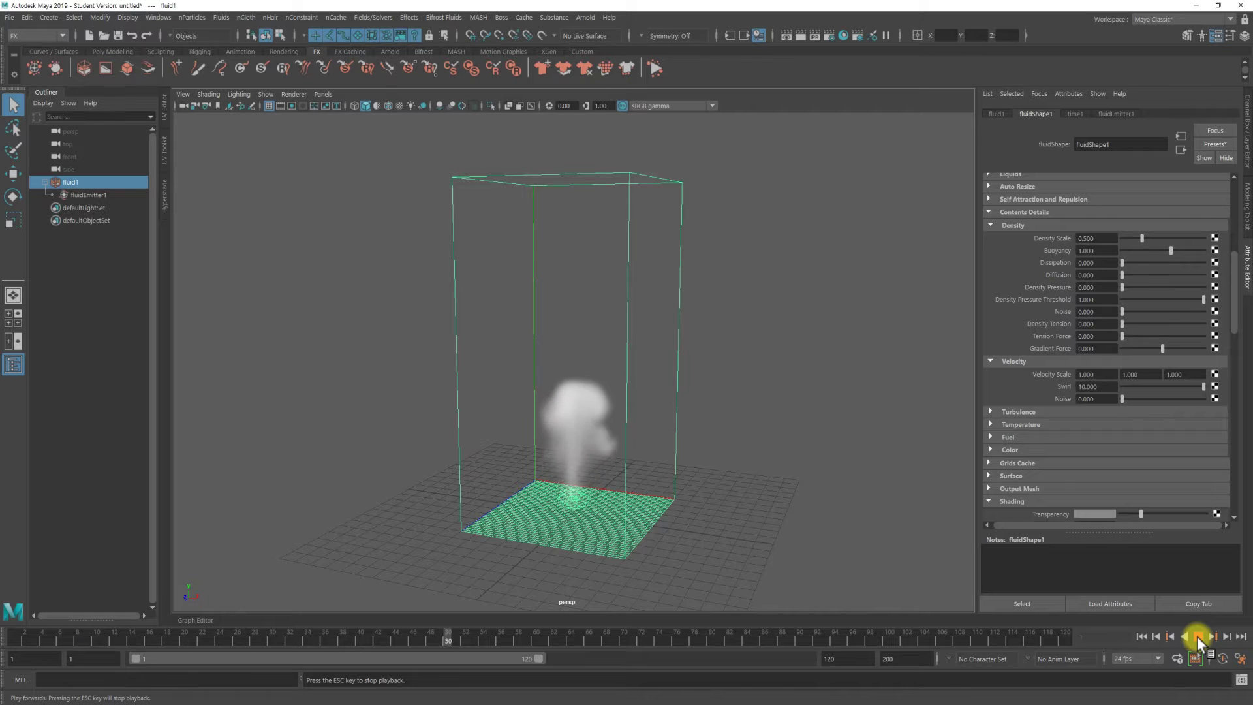
left_click_drag(716, 399, 704, 359, "alt")
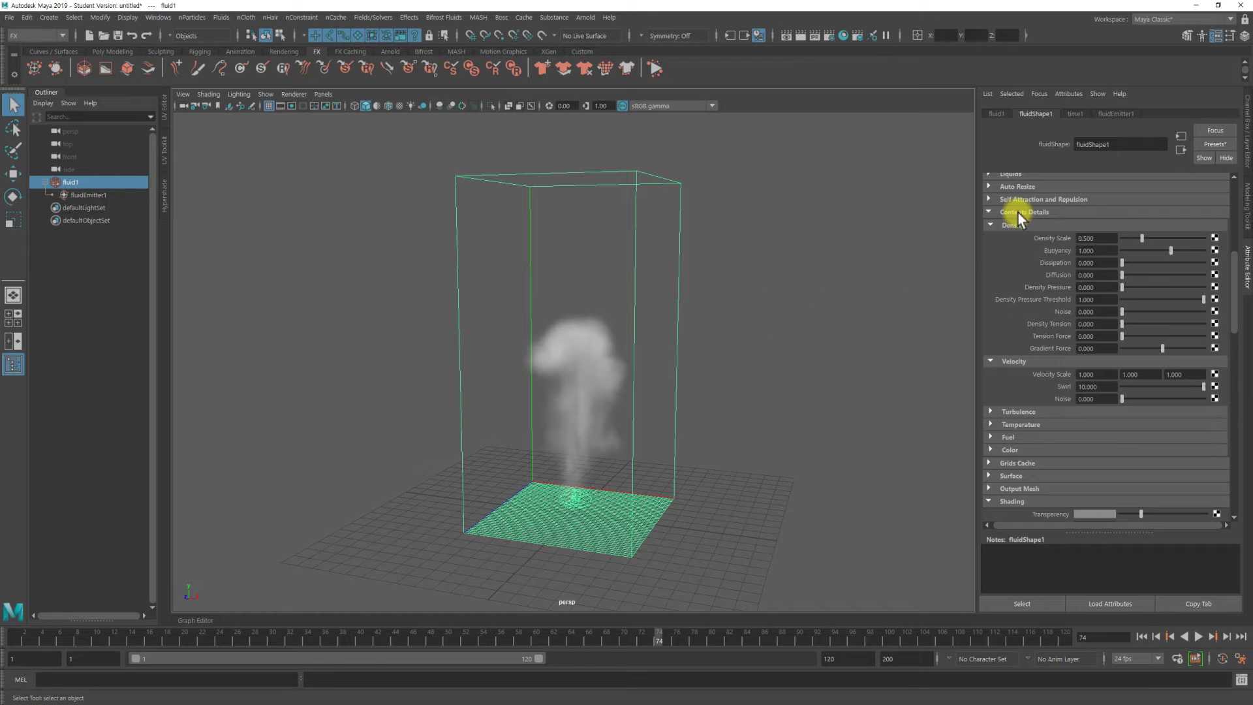
left_click(1084, 239)
type("1")
key("Return")
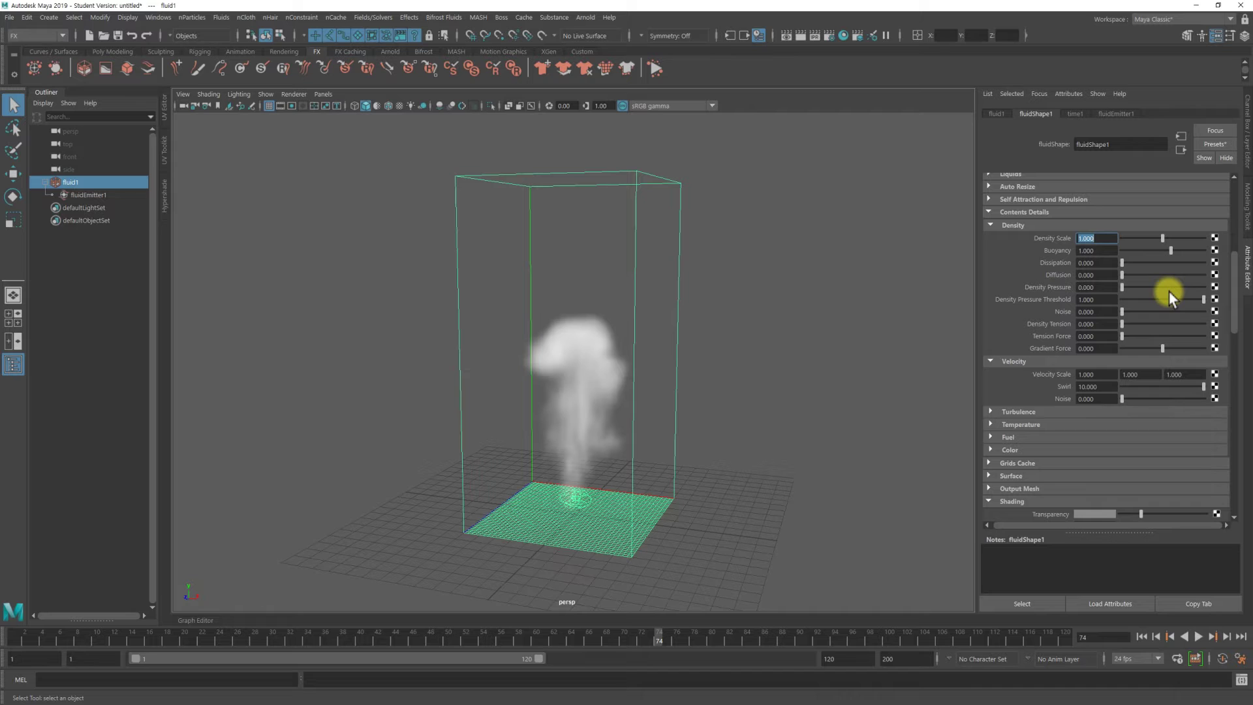
left_click(1196, 637)
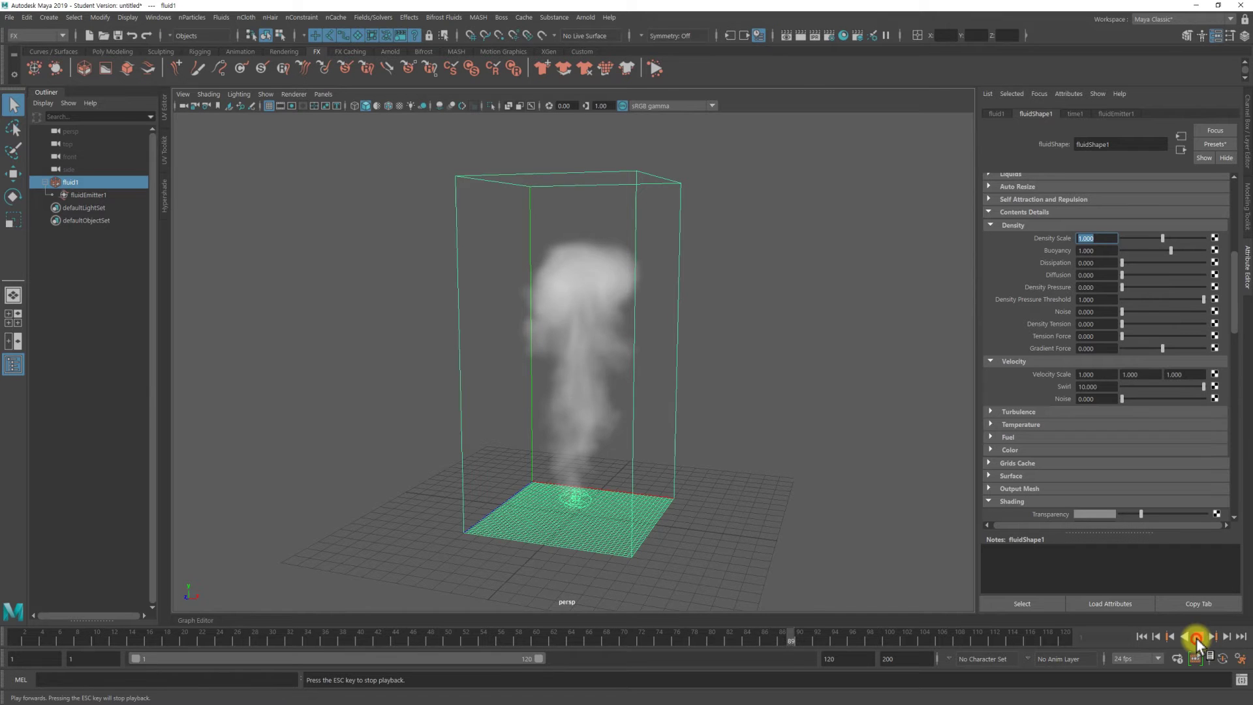
left_click(1196, 637)
mouse_move(672, 434)
left_mouse_down("alt")
mouse_move(580, 431)
mouse_move(750, 434)
mouse_move(681, 427)
mouse_move(708, 432)
left_mouse_up("alt")
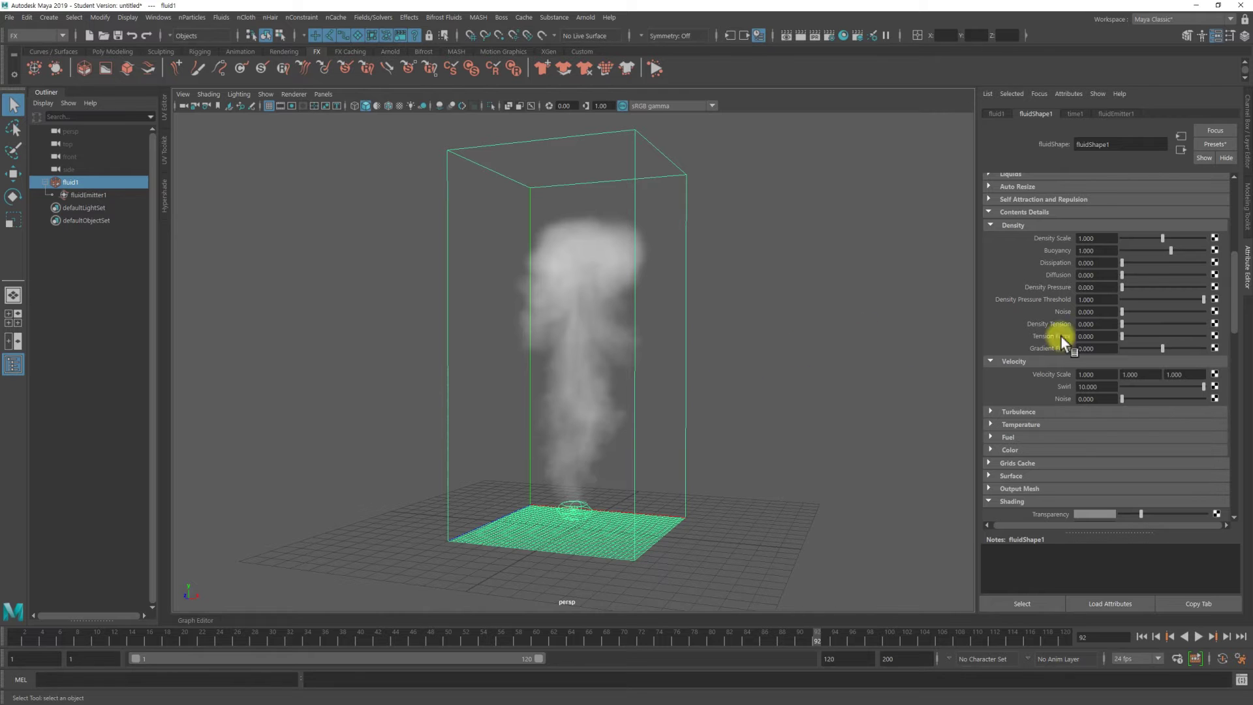
- Make the smoke colour ramp deep blue and set its Color Input to Density
scroll(1073, 332, "down", 1)
scroll(1081, 329, "down", 2)
scroll(1081, 327, "down", 1)
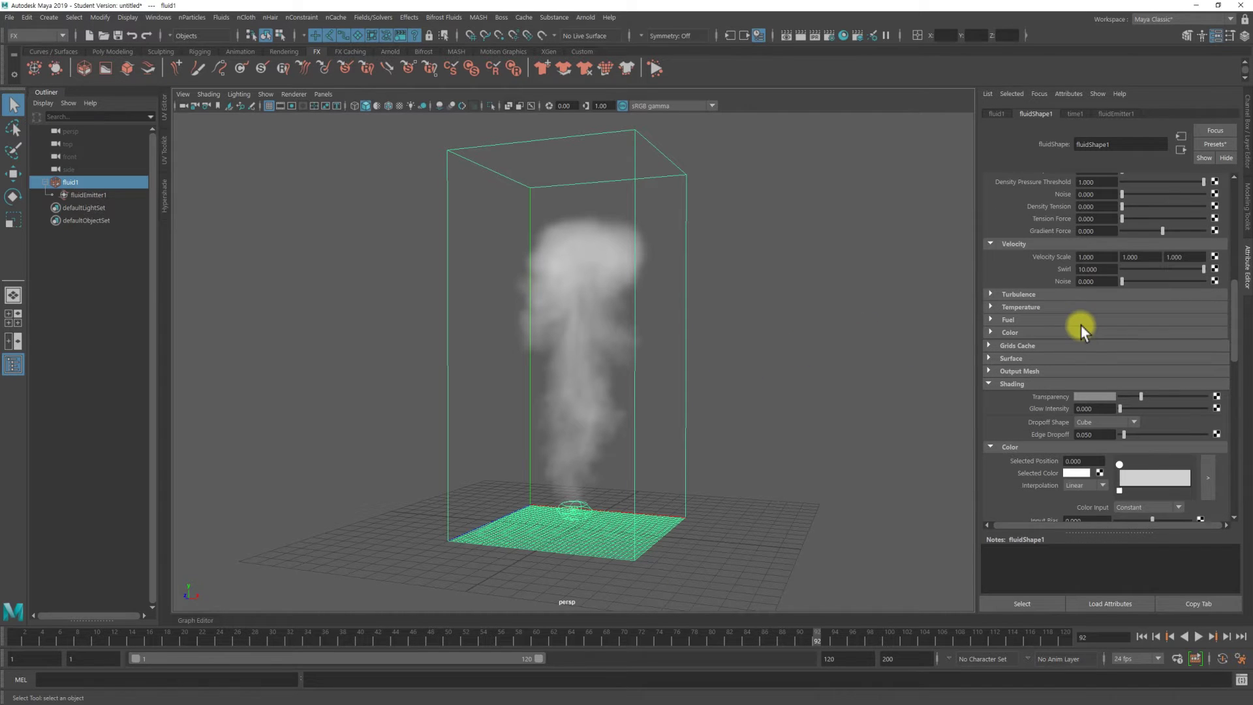
scroll(1080, 323, "down", 3)
scroll(1080, 323, "down", 2)
scroll(1081, 324, "down", 2)
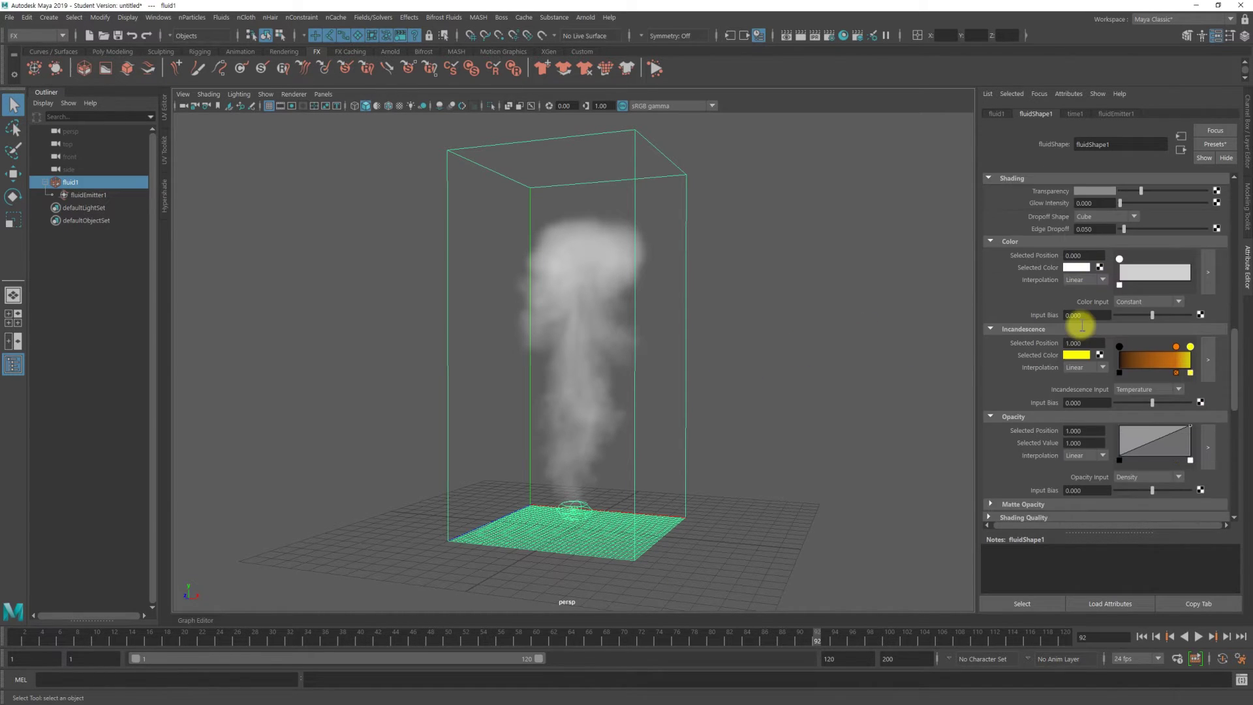
scroll(1081, 329, "down", 1)
left_click_drag(791, 314, 796, 313, "alt")
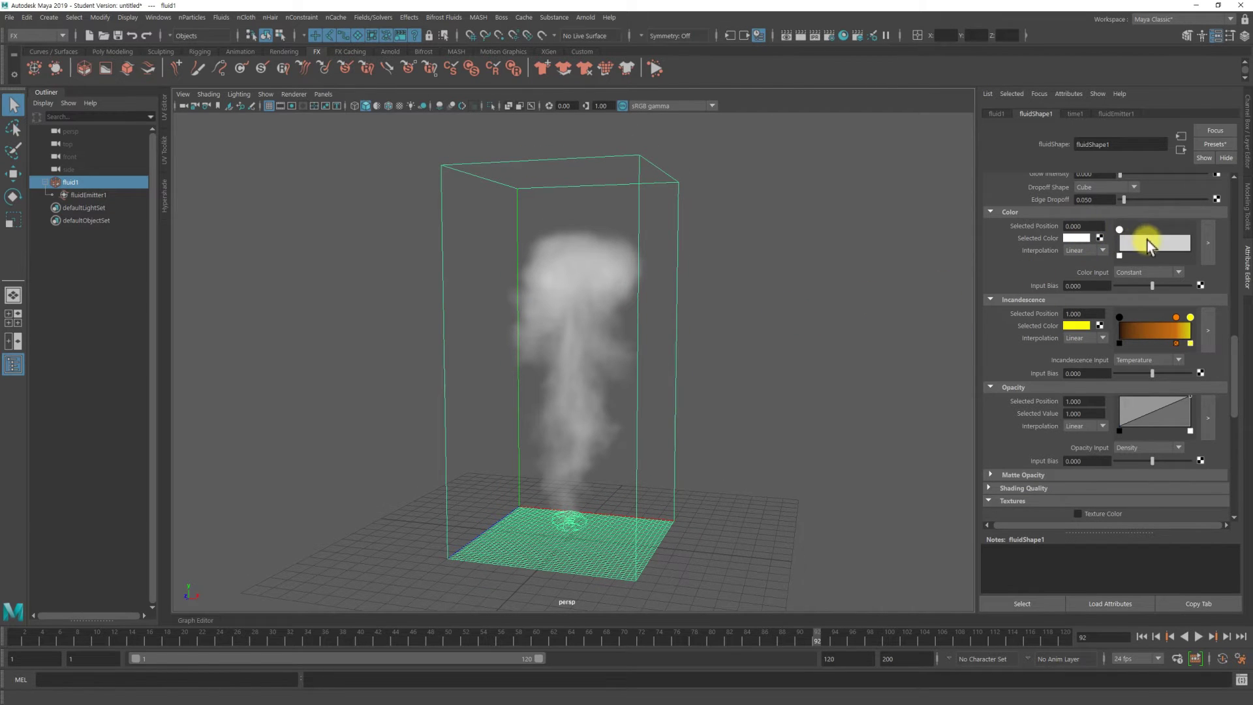
left_click(1077, 239)
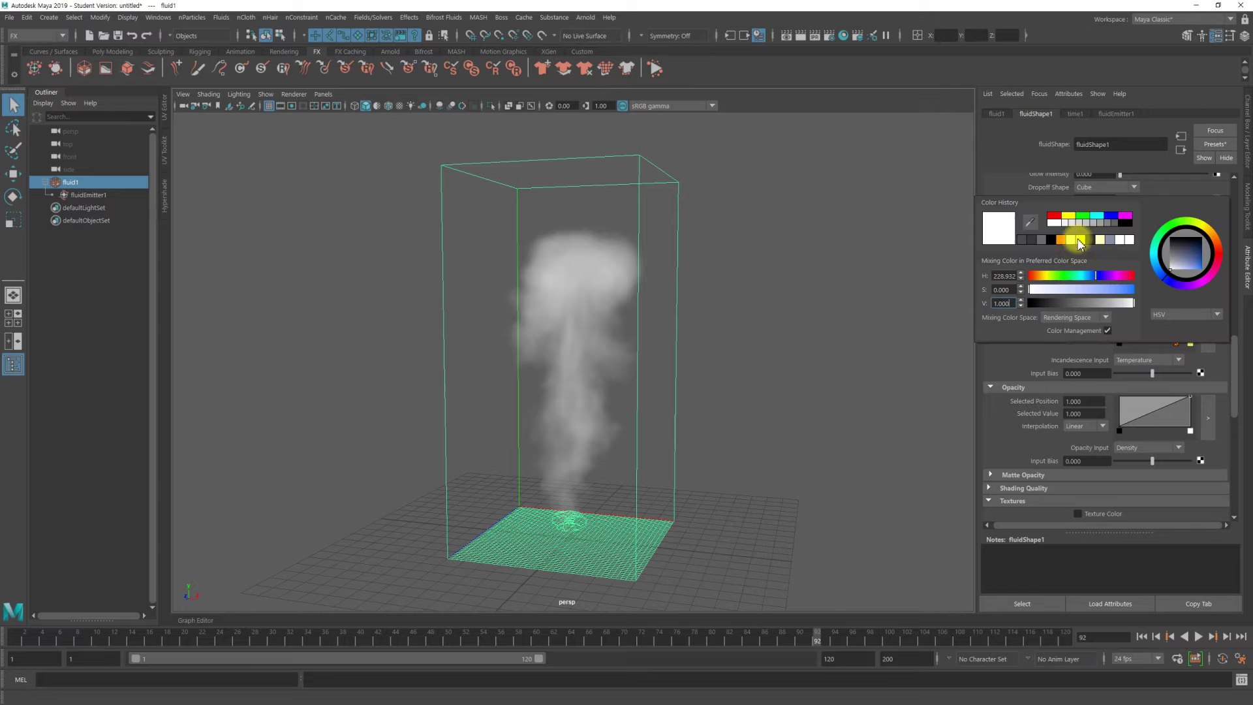
left_click_drag(1095, 289, 1065, 304)
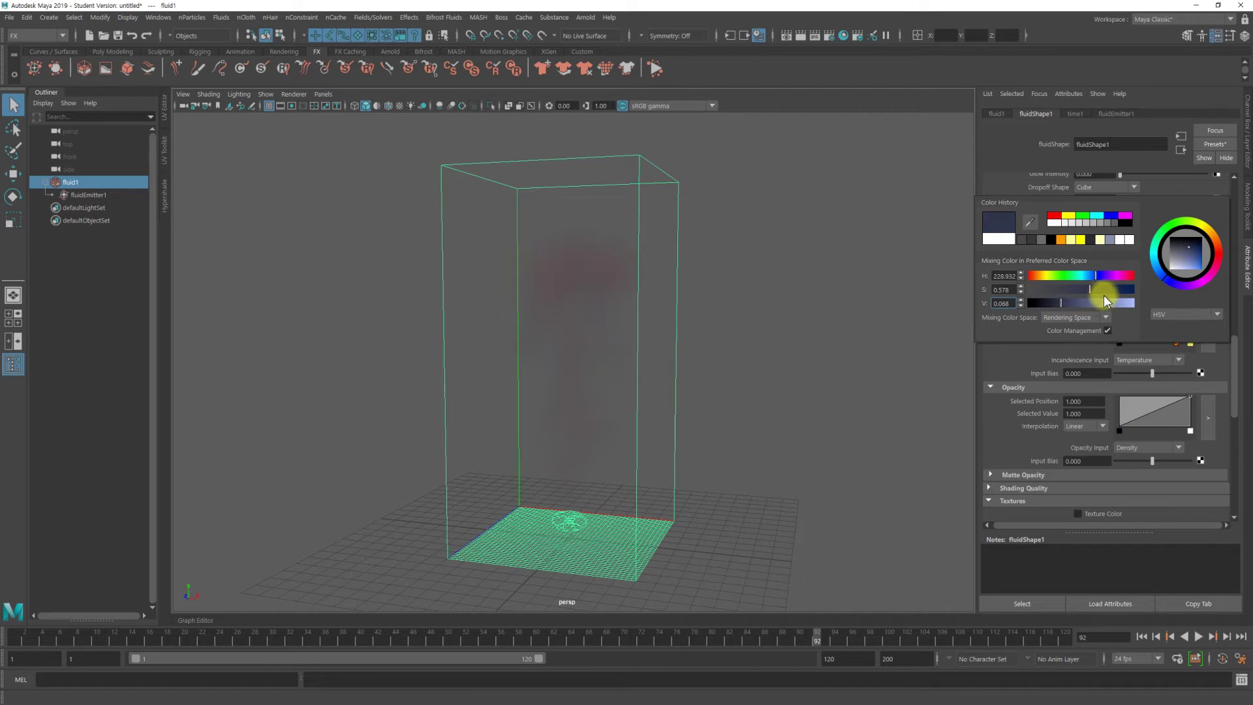
left_click_drag(1063, 304, 1055, 304)
left_click(1009, 162)
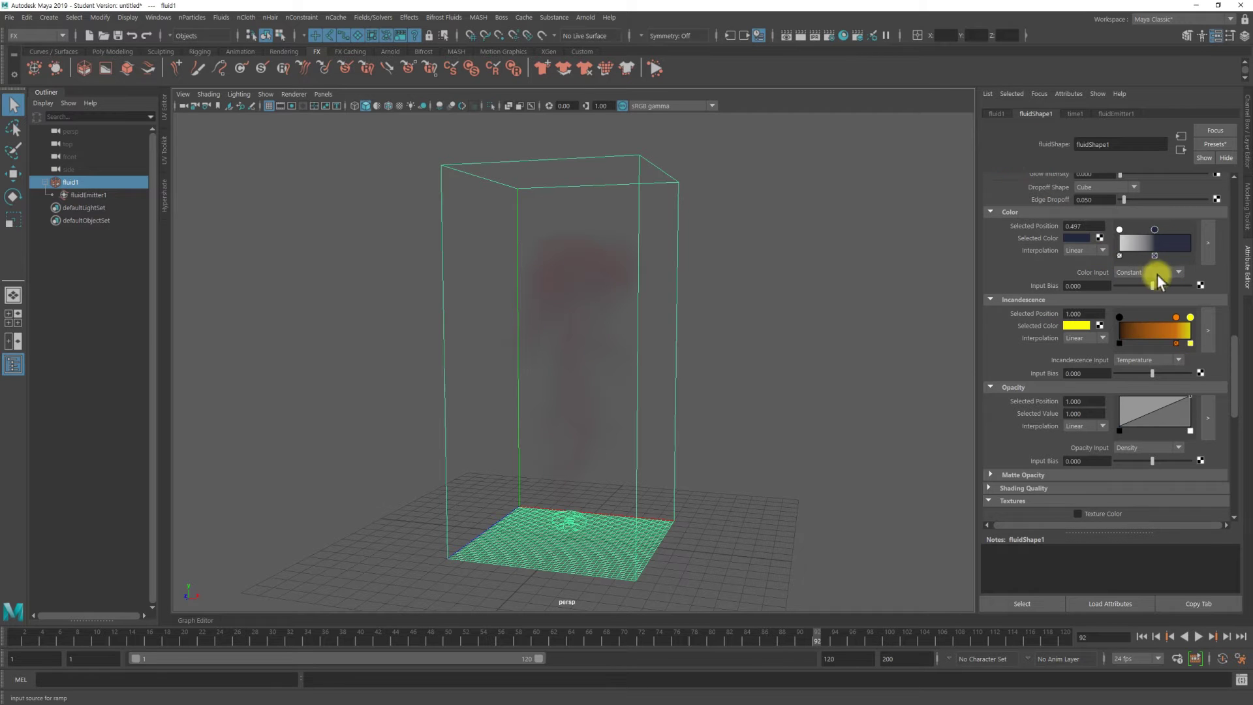
left_click(1161, 273)
left_click(1142, 348)
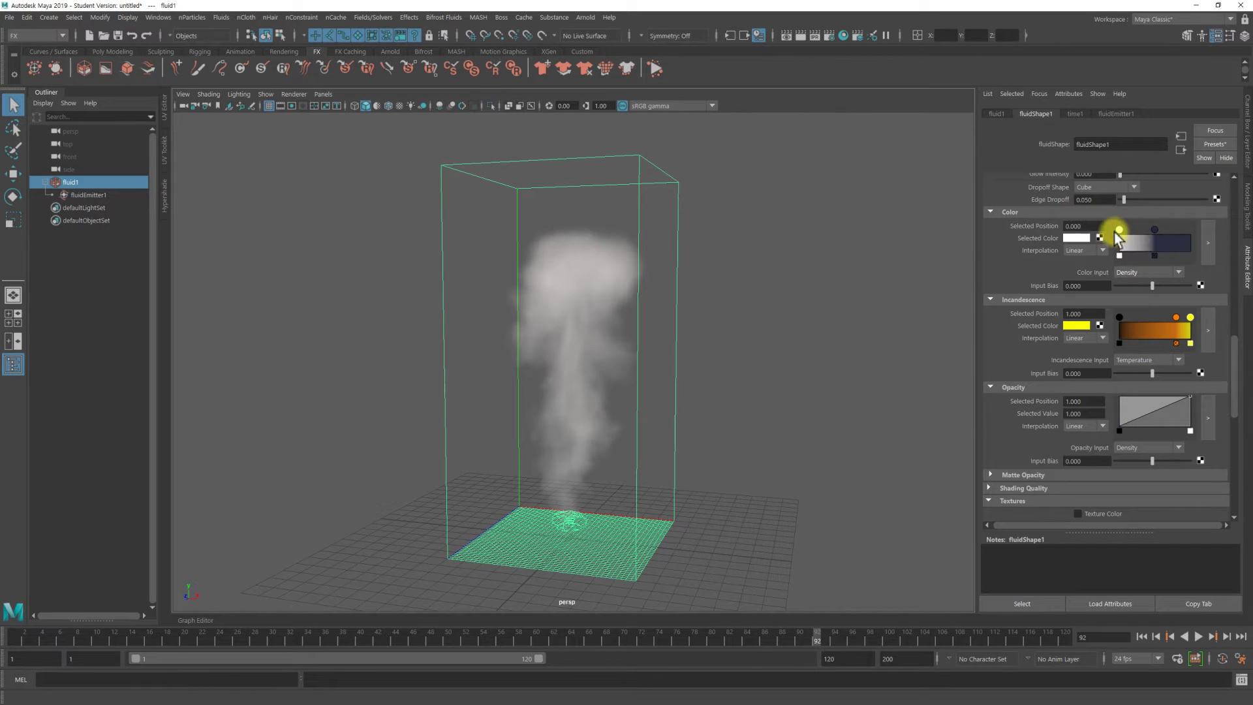
- Tint the ramp's light end pale blue and raise the opacity curve near its start
left_click(1077, 238)
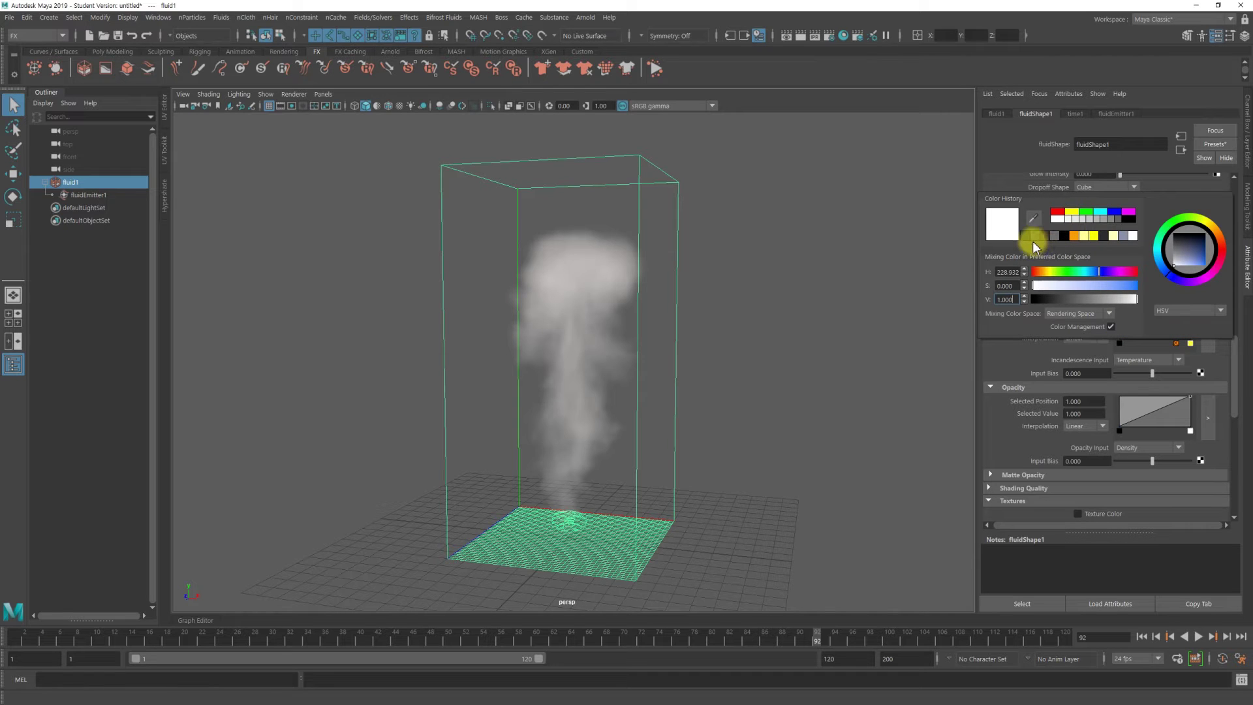
left_click(1026, 236)
left_click(1084, 299)
left_click_drag(1088, 302, 1101, 300)
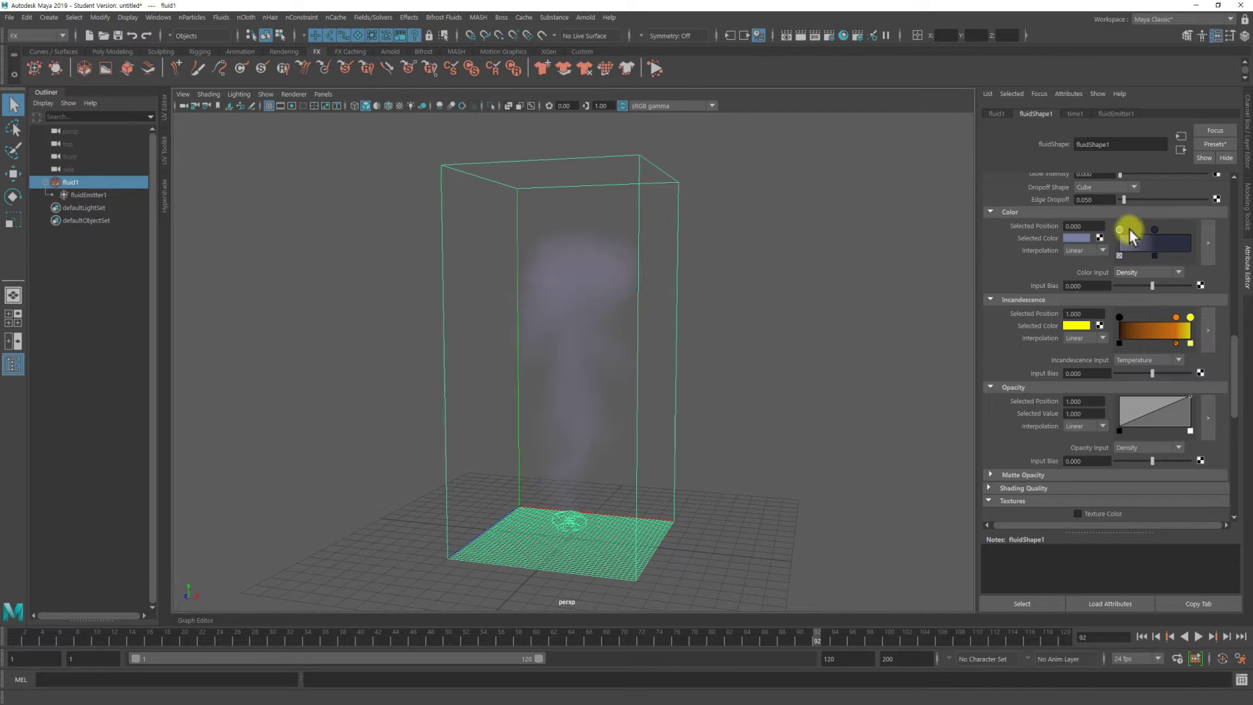
left_click(1209, 419)
left_click_drag(847, 184, 813, 116)
- Set the first opacity point to 0, close the ramp editor, and replay to frame 120
left_click(804, 198)
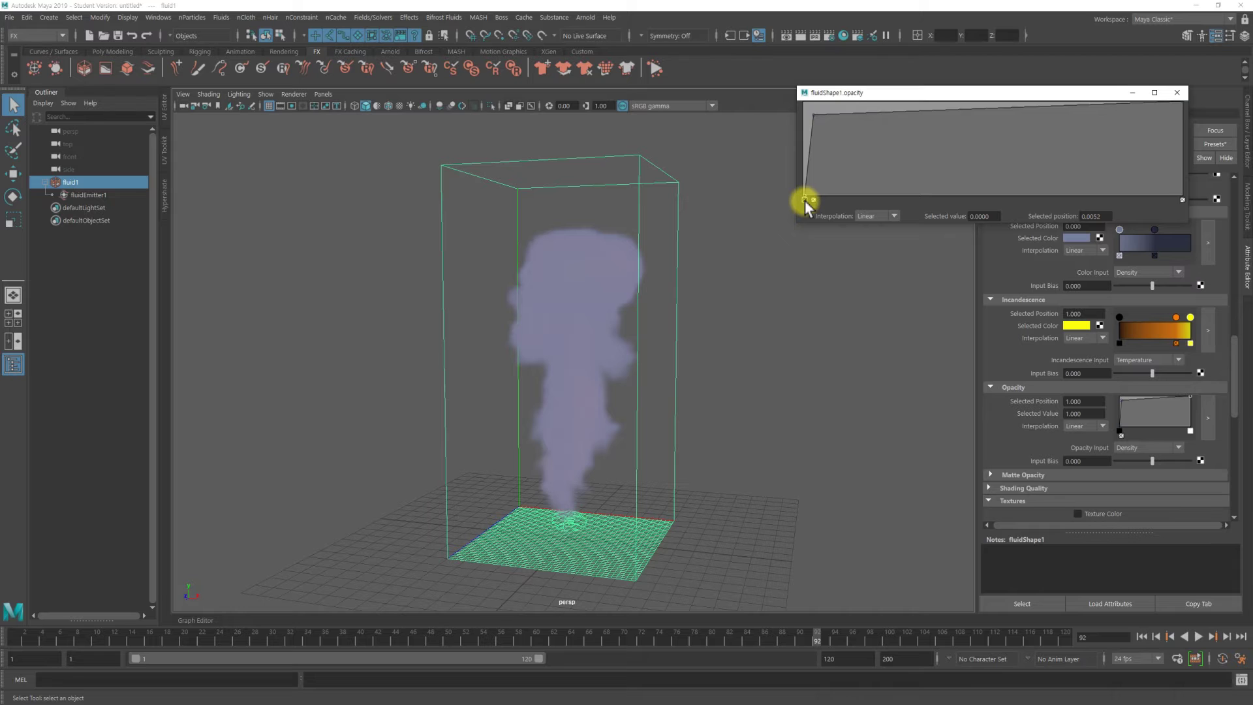
mouse_move(721, 327)
left_mouse_down("alt")
mouse_move(646, 321)
mouse_move(853, 323)
mouse_move(704, 321)
mouse_move(796, 315)
left_mouse_up("alt")
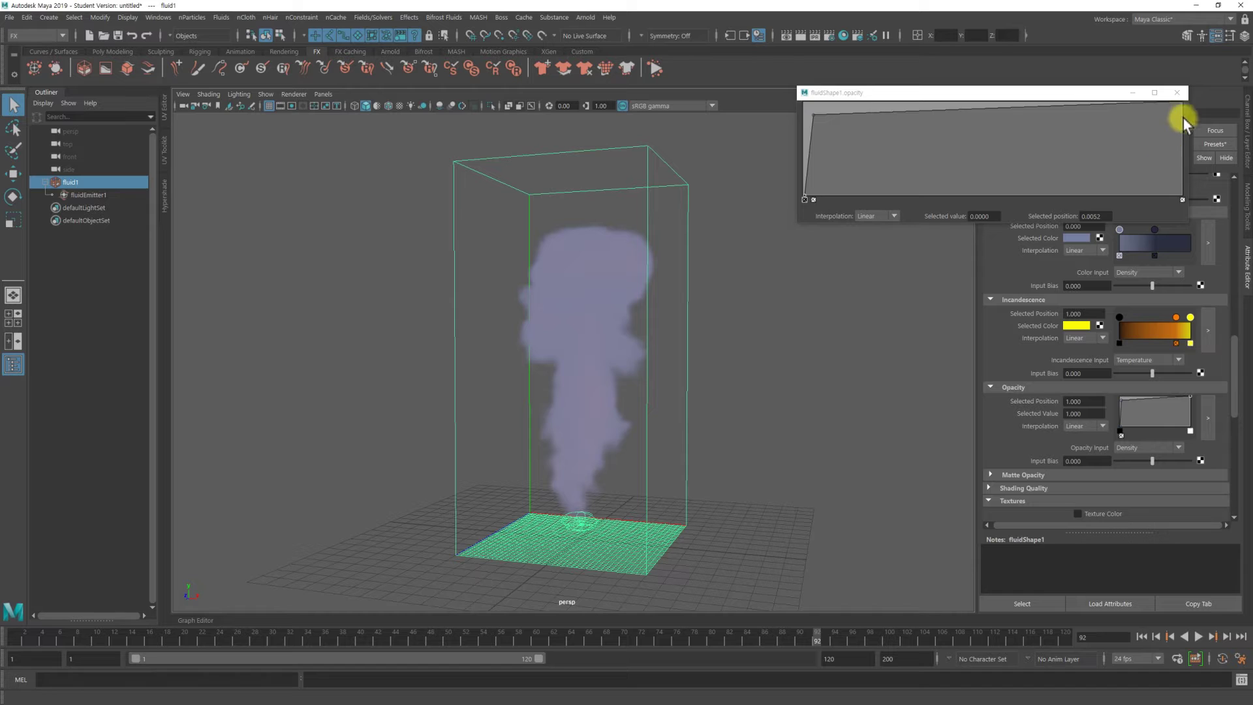
left_click(1176, 93)
left_click(1142, 636)
left_click(1198, 636)
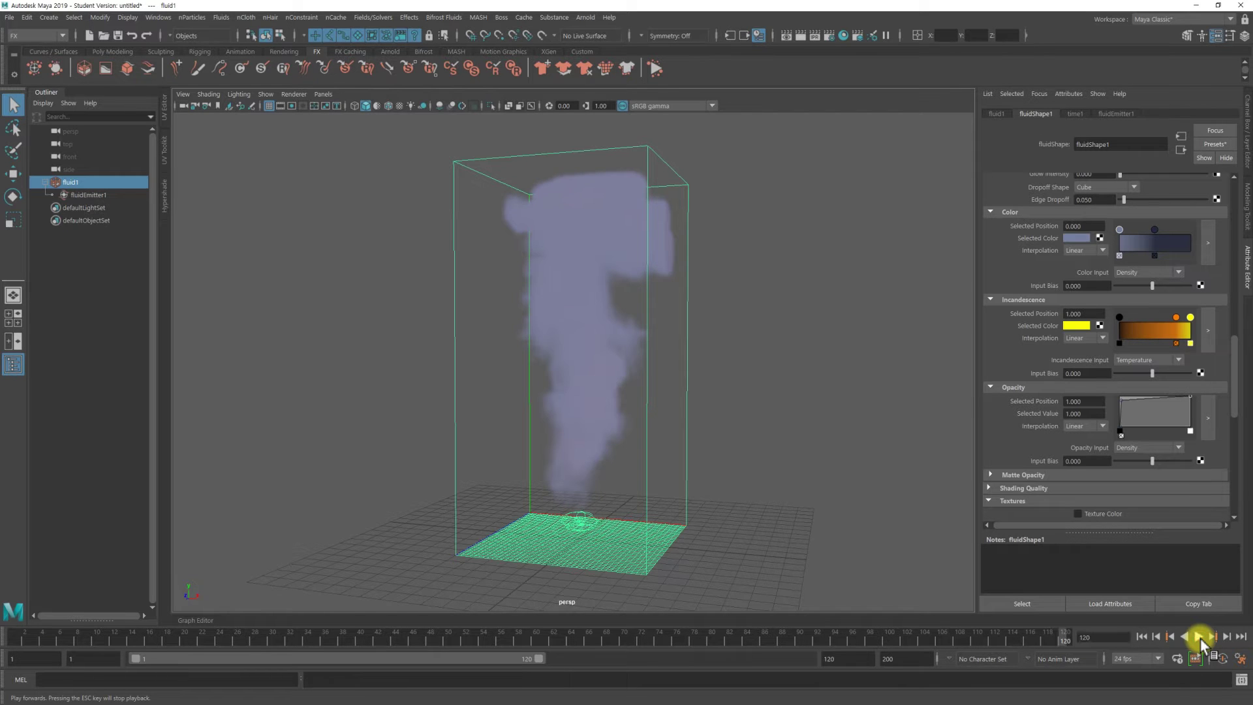
left_click_drag(678, 431, 686, 441, "alt")
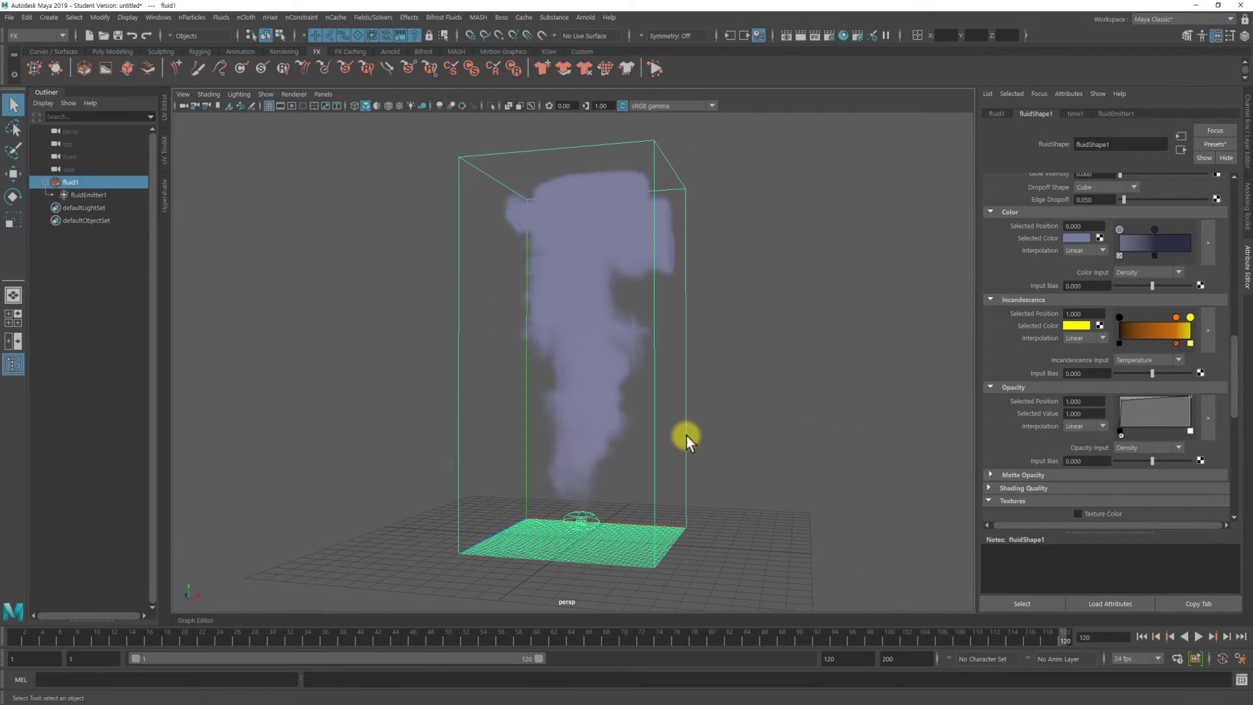
scroll(1104, 334, "up", 5)
scroll(1104, 334, "up", 5)
scroll(1104, 331, "up", 5)
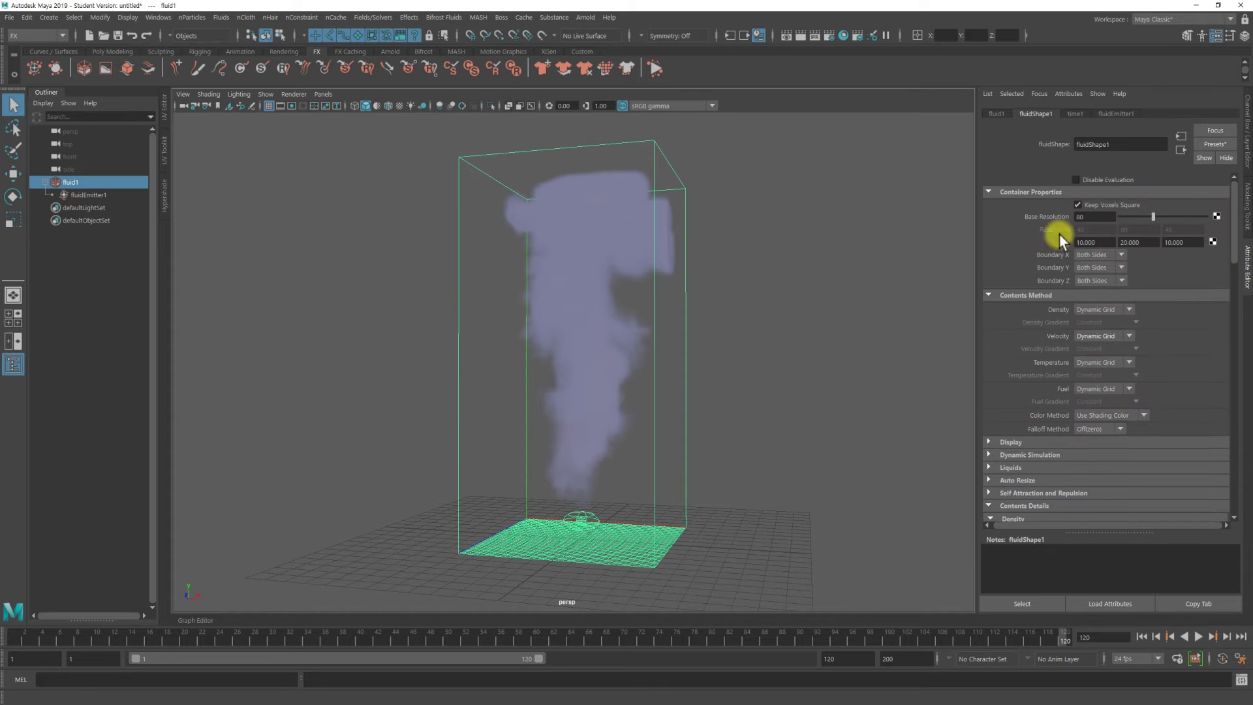
left_click(1093, 256)
left_click(1094, 268)
left_click(1094, 280)
left_click_drag(713, 316, 402, 237, "alt")
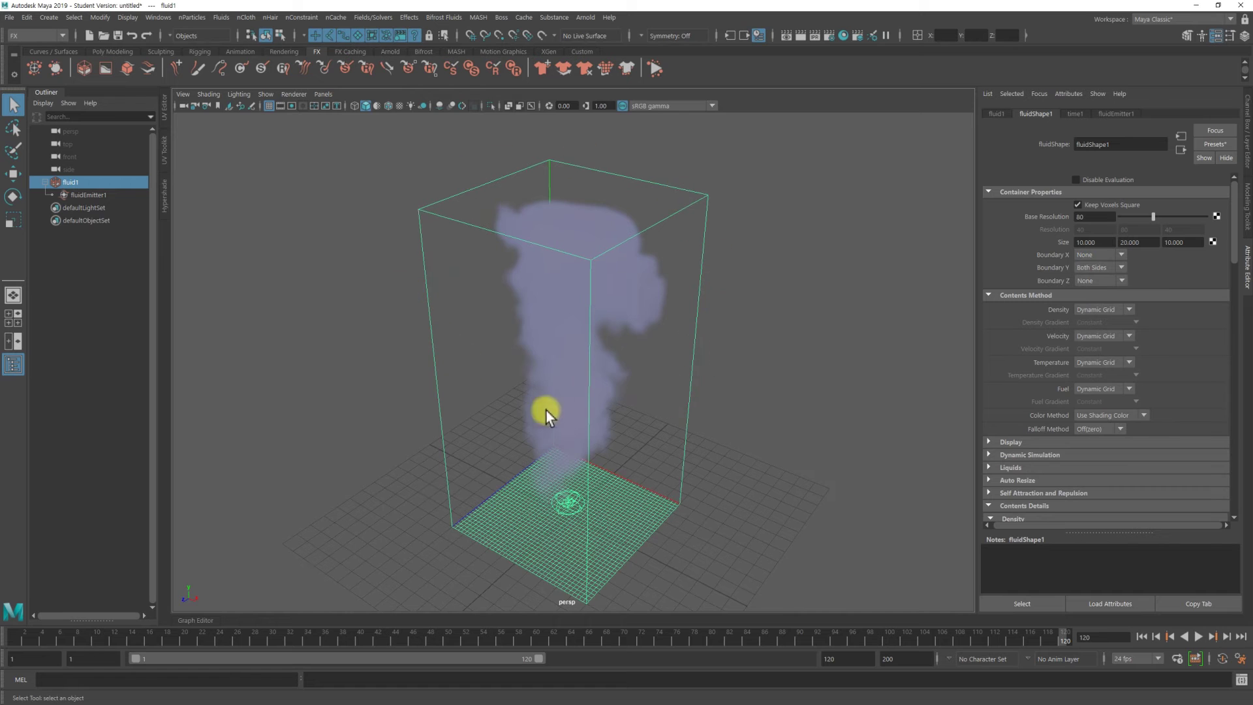
left_click_drag(547, 410, 665, 341, "alt")
left_click(1086, 267)
left_click(1097, 305)
left_click_drag(483, 526, 679, 492, "alt")
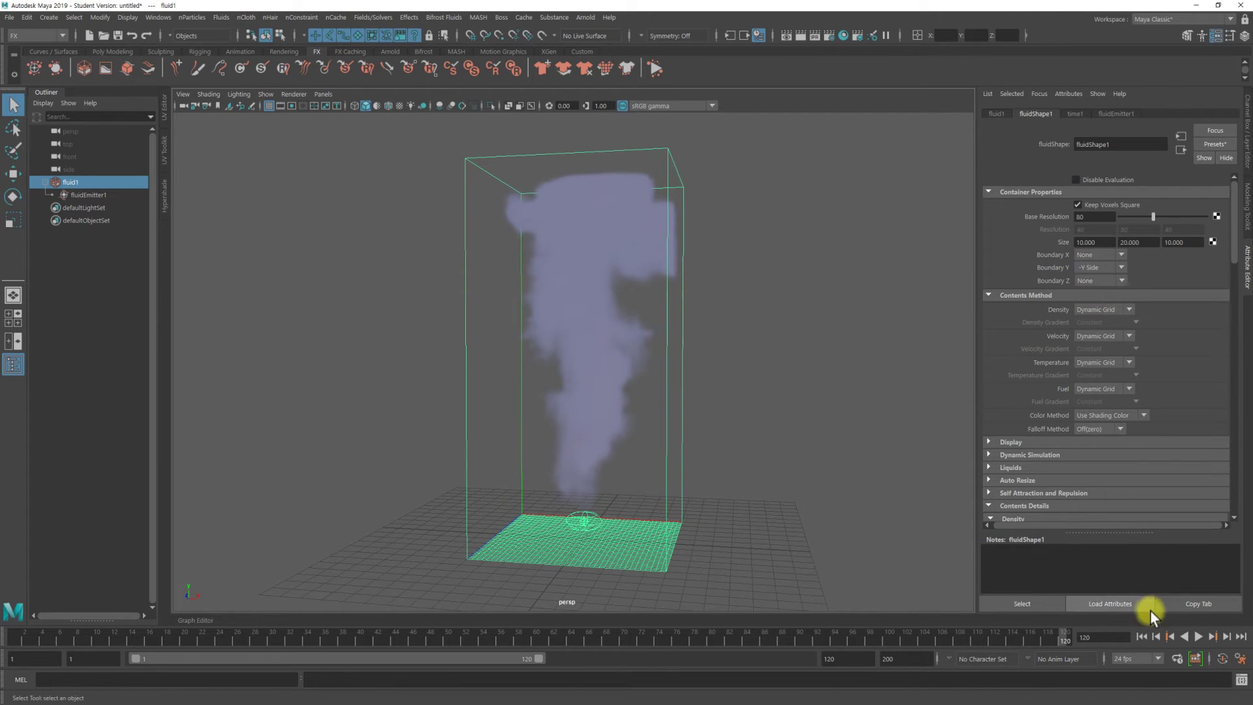
left_click(1147, 637)
left_click(1200, 637)
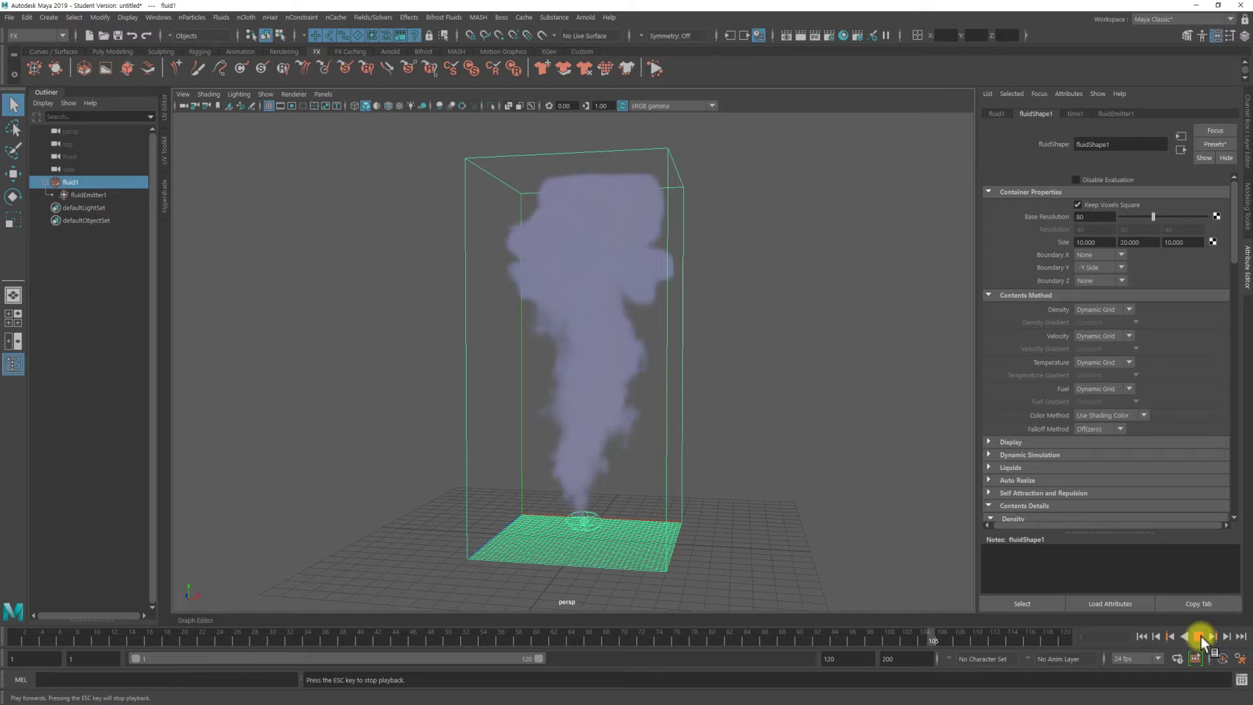
mouse_move(822, 483)
left_mouse_down("alt")
mouse_move(699, 461)
mouse_move(596, 467)
mouse_move(763, 472)
mouse_move(730, 453)
left_mouse_up("alt")
middle_click_drag(731, 453, 736, 449, "alt")
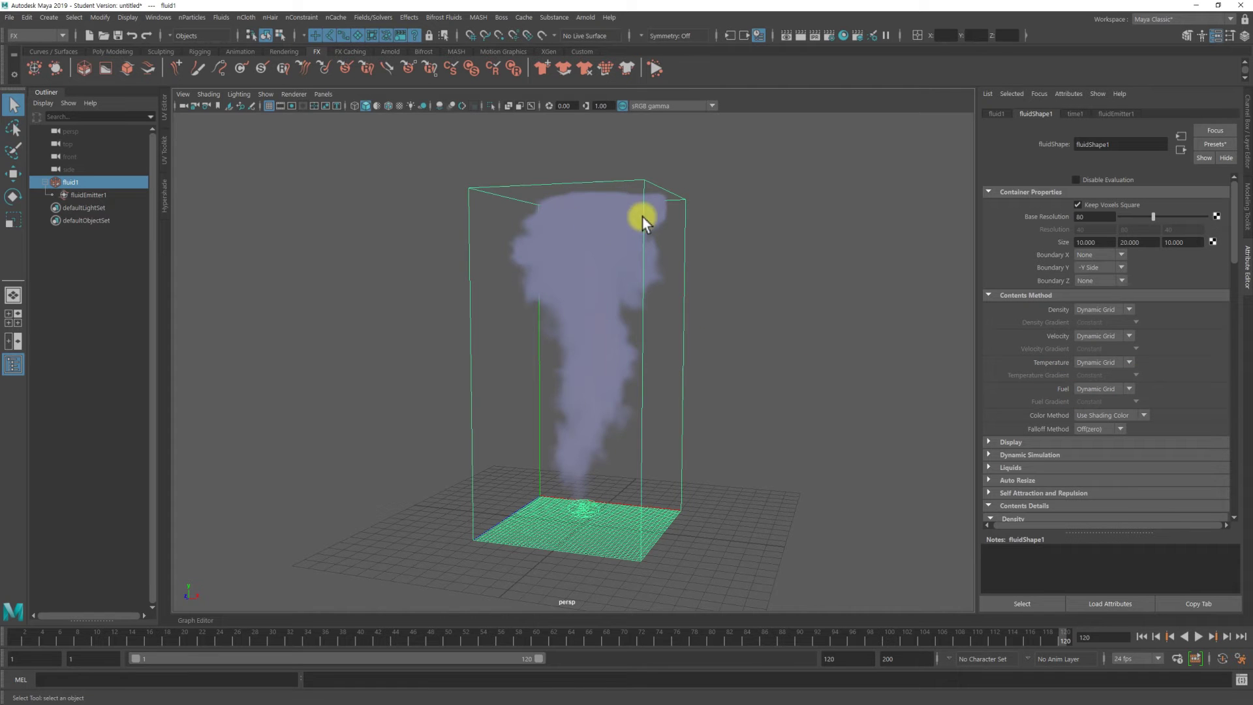
left_click_drag(642, 217, 685, 379, "alt")
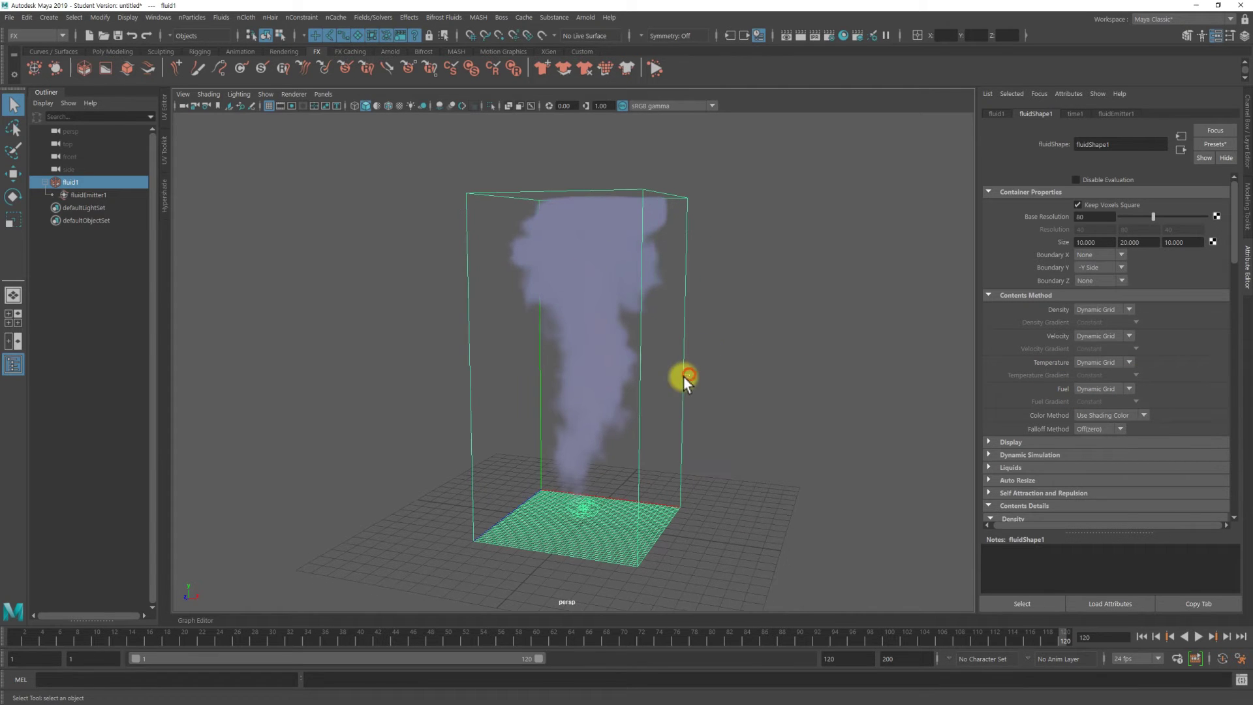
- Enter a Damp value of 0.001 under Dynamic Simulation
scroll(1091, 335, "down", 1)
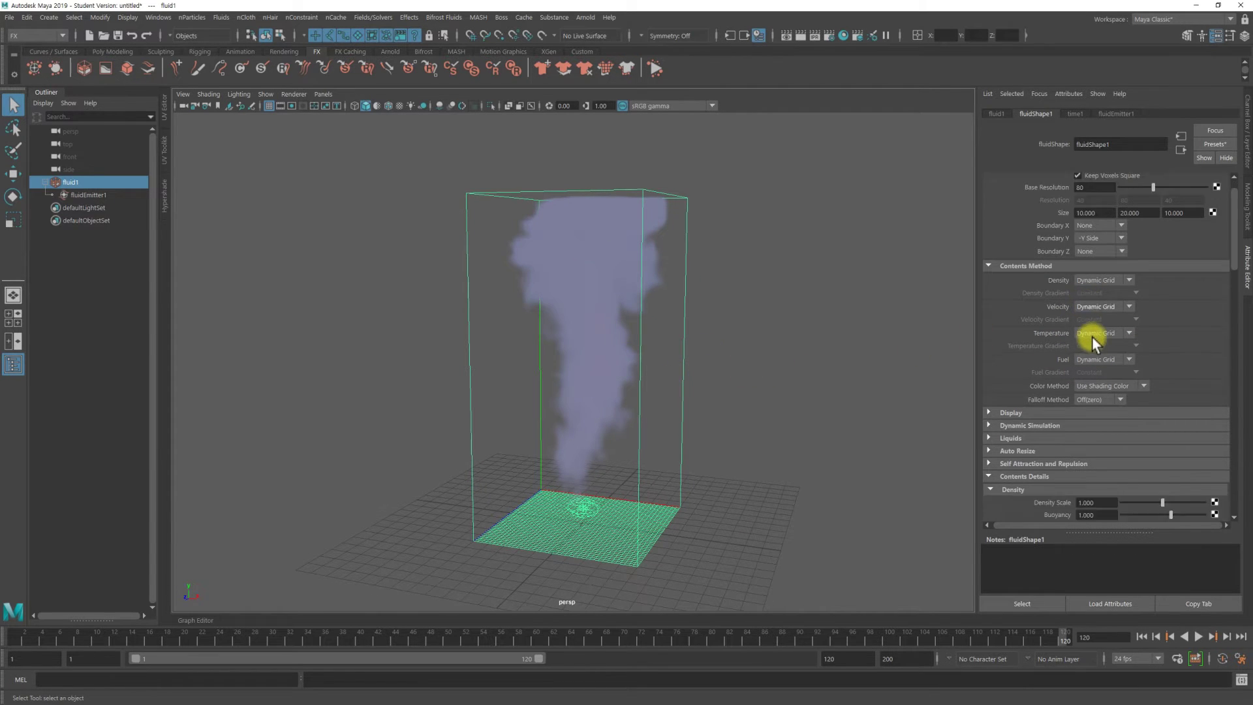
scroll(1091, 336, "down", 3)
left_click(1037, 338)
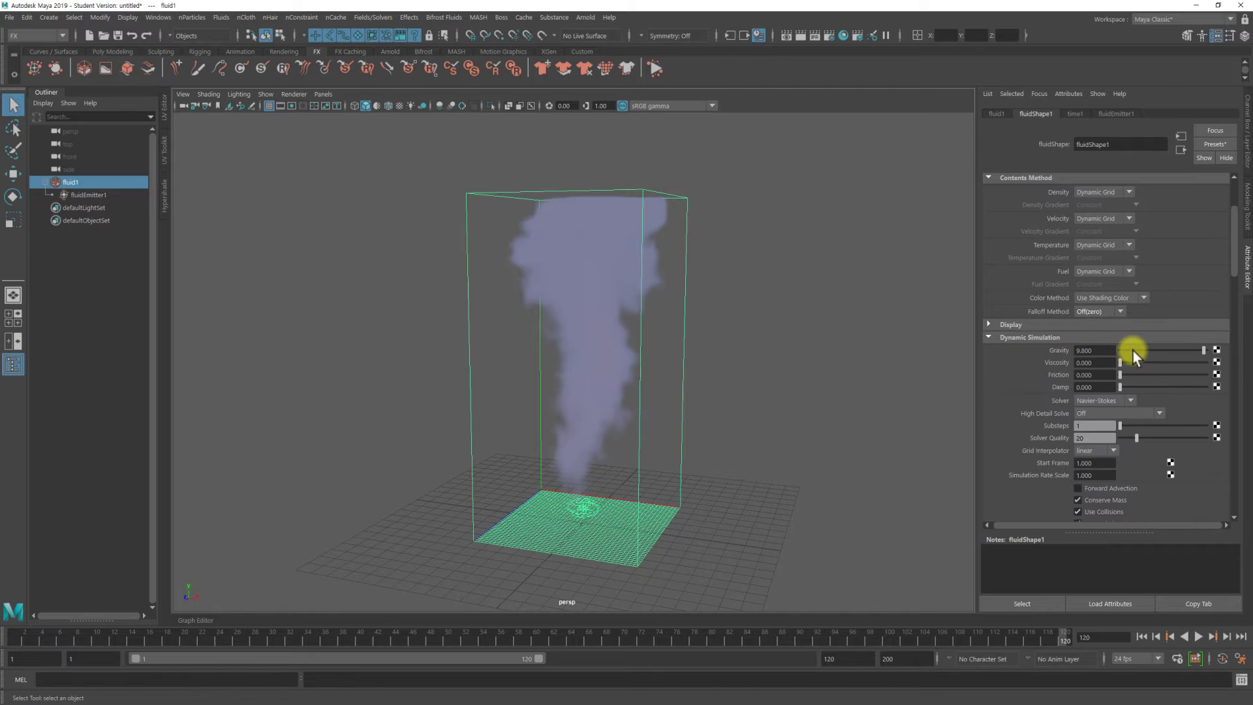
scroll(1133, 350, "down", 1)
left_click(1101, 357)
type("0.001")
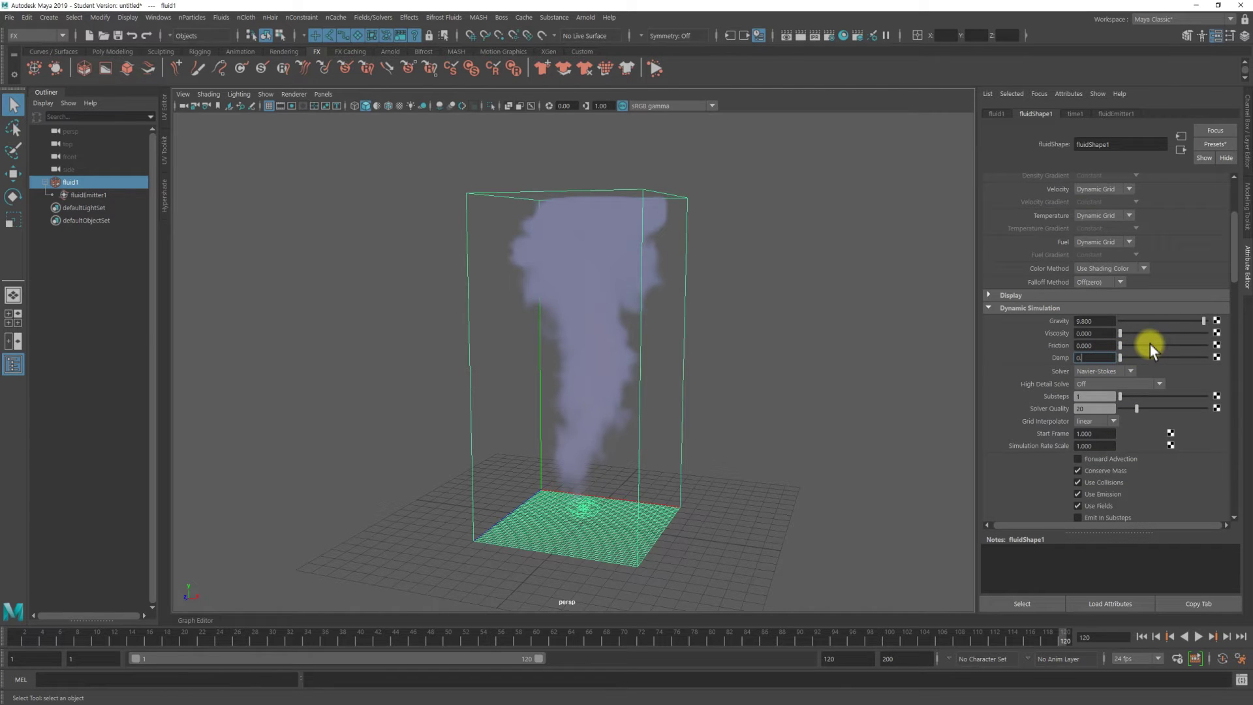
key("Return")
- Re-simulate the plume twice from the start to check the new damping
left_click(1142, 636)
left_click(1198, 637)
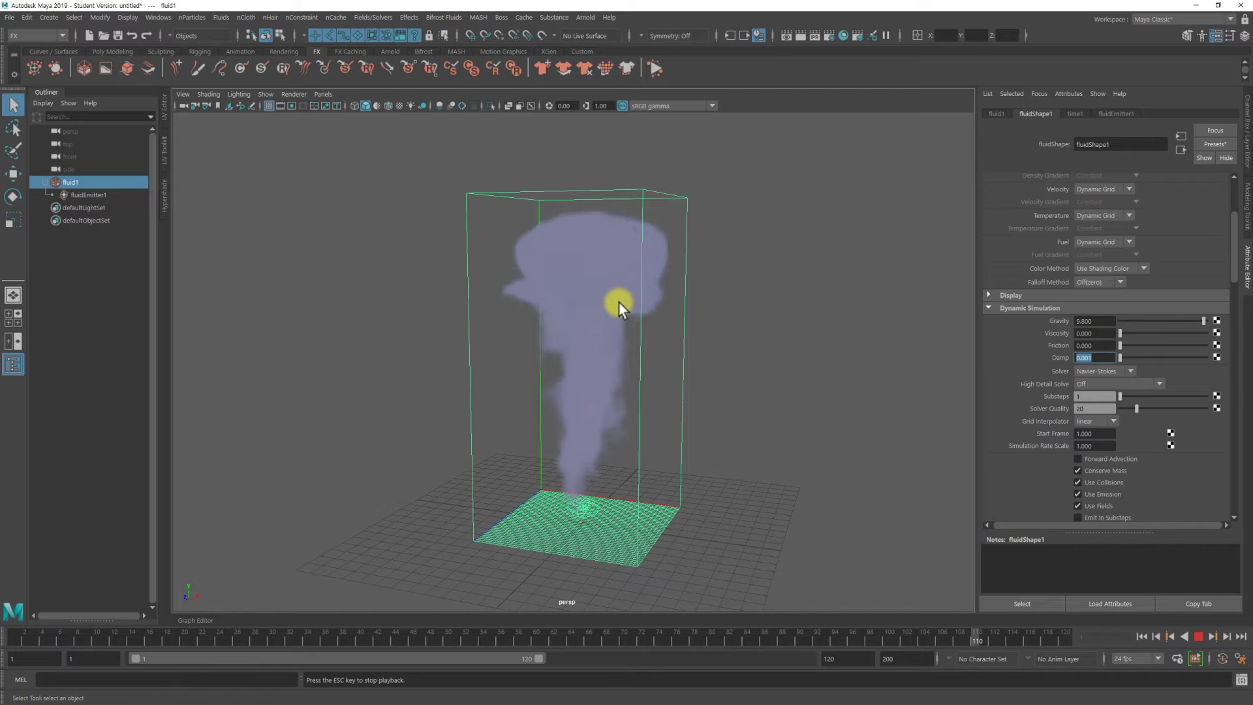
mouse_move(620, 304)
left_mouse_down("alt")
mouse_move(674, 305)
mouse_move(579, 307)
mouse_move(658, 308)
left_mouse_up("alt")
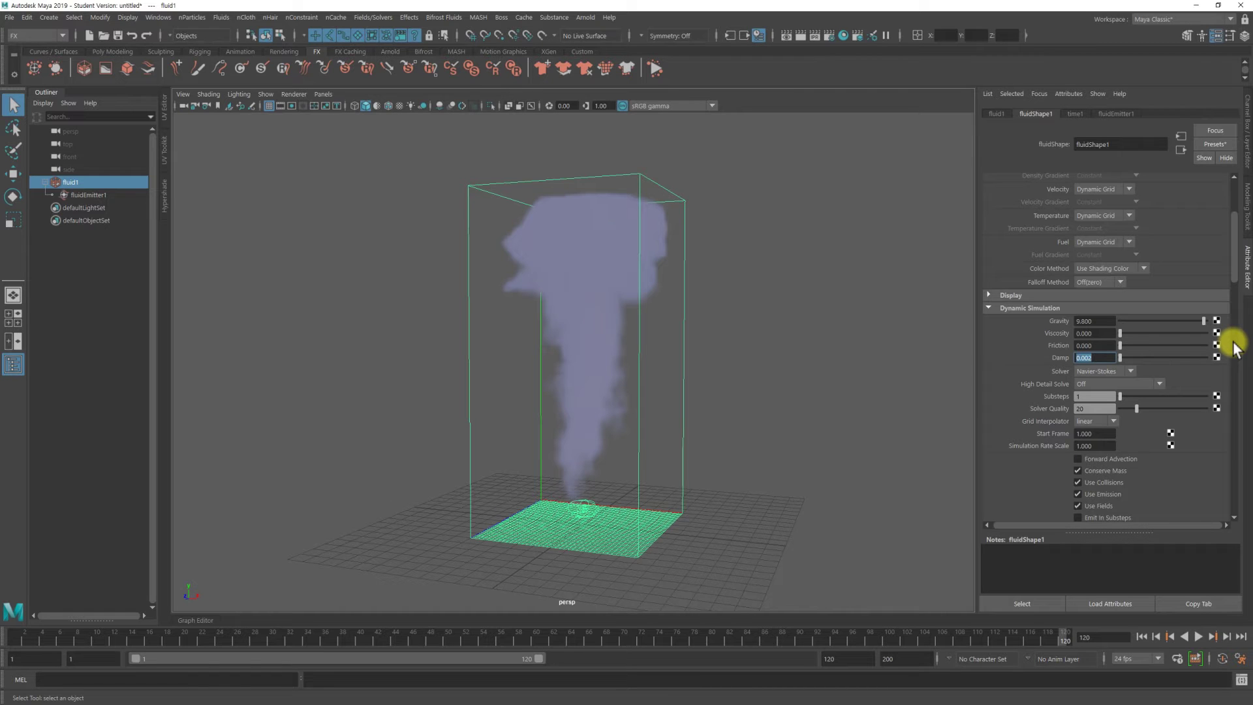
left_click(1141, 637)
left_click(1198, 636)
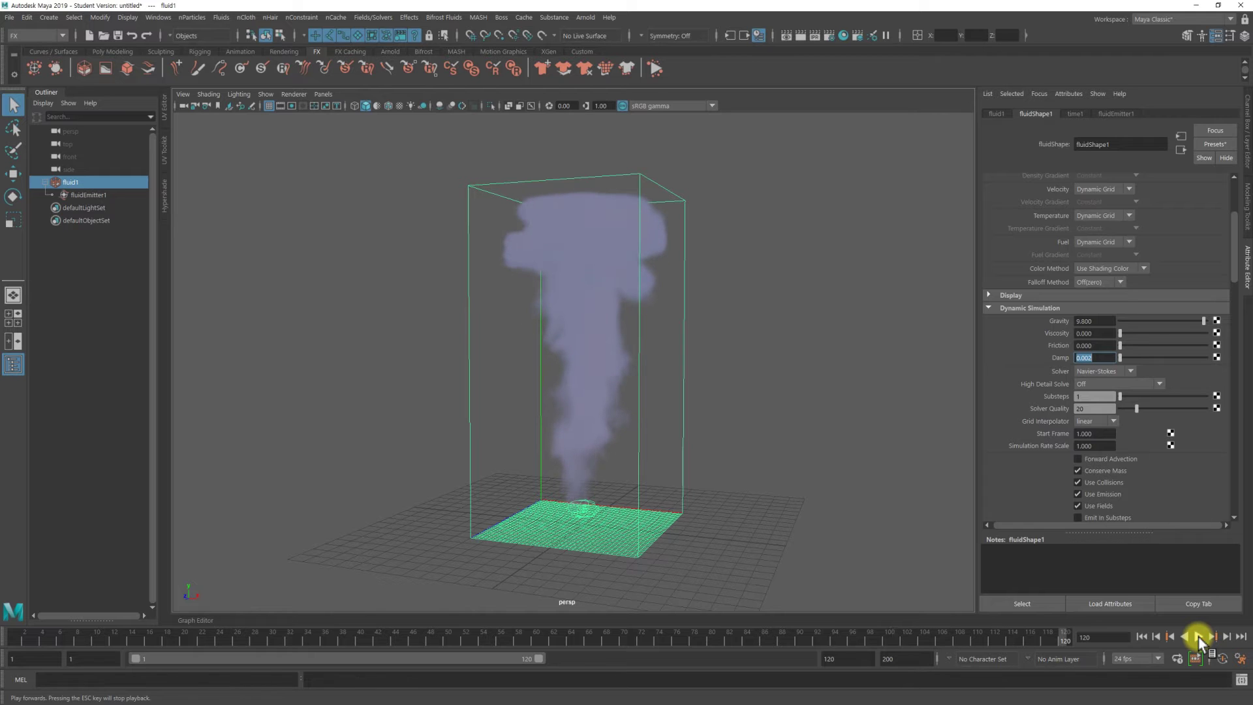
mouse_move(734, 428)
left_mouse_down("alt")
mouse_move(830, 425)
mouse_move(691, 426)
left_mouse_up("alt")
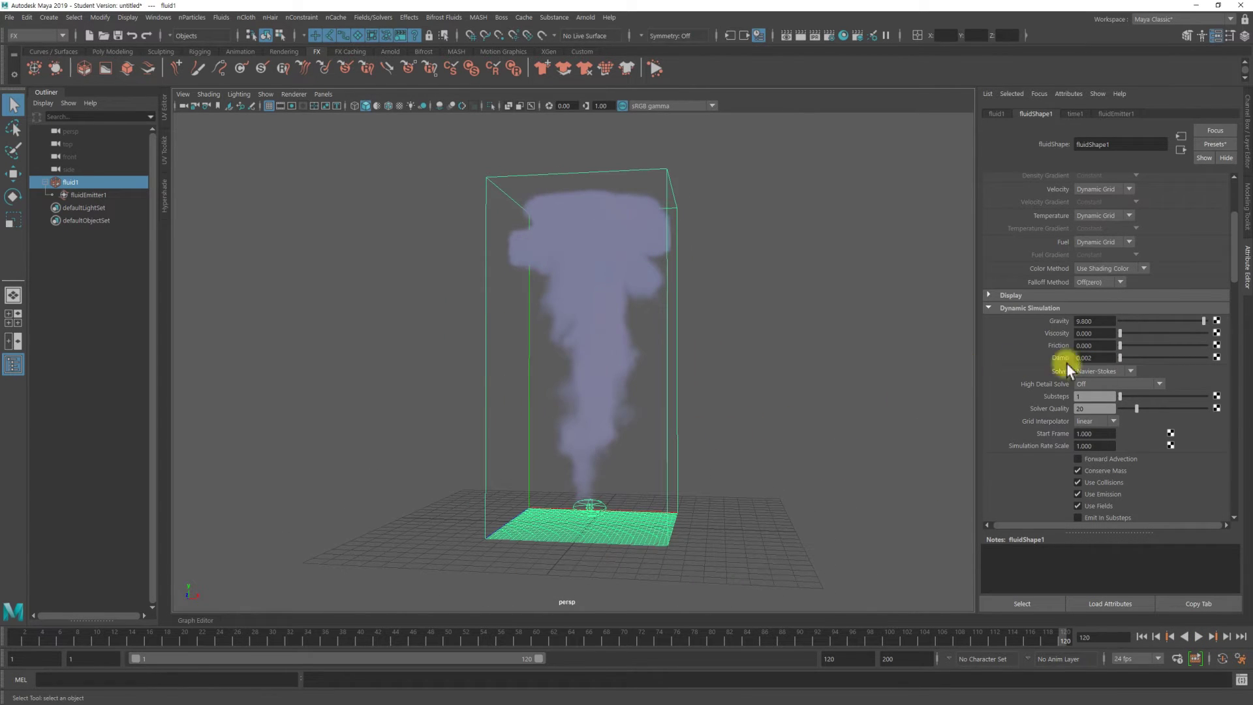
- Set Density Buoyancy to 0.7, rewind, and reframe the view on the container
scroll(1181, 368, "down", 2)
scroll(1181, 368, "down", 3)
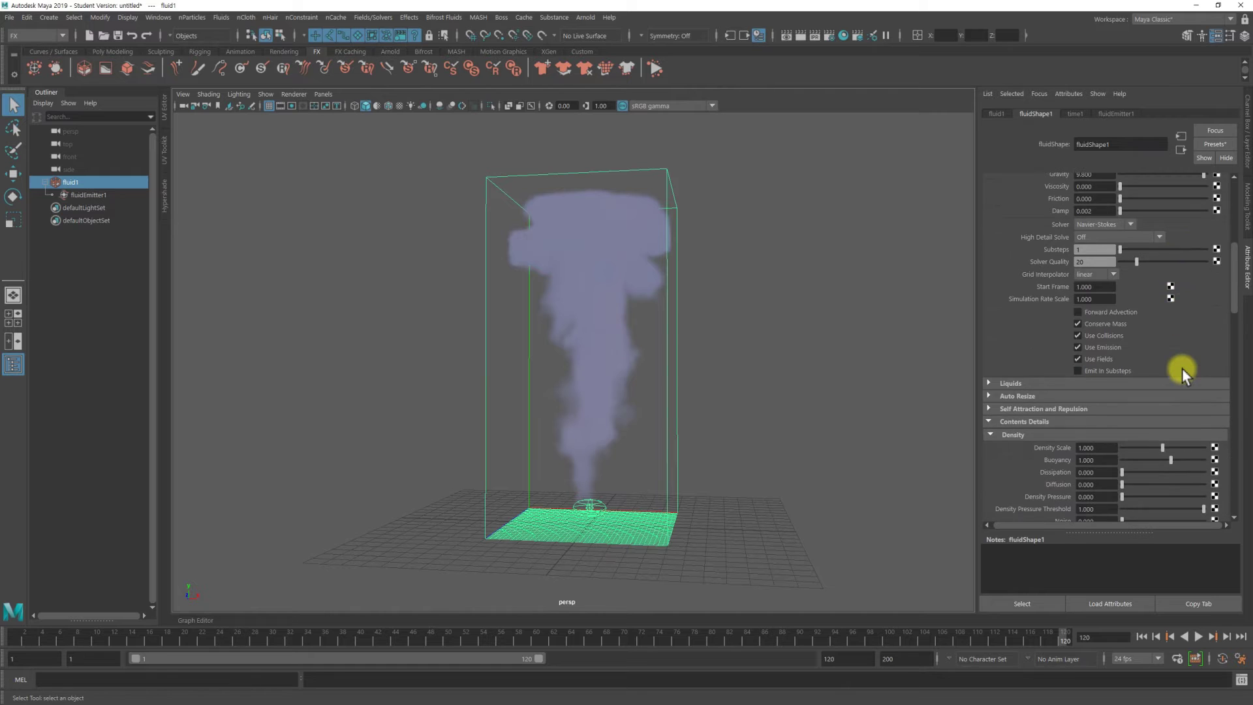
scroll(1181, 368, "up", 5)
scroll(1182, 367, "down", 3)
scroll(1182, 366, "down", 3)
scroll(1182, 366, "down", 3)
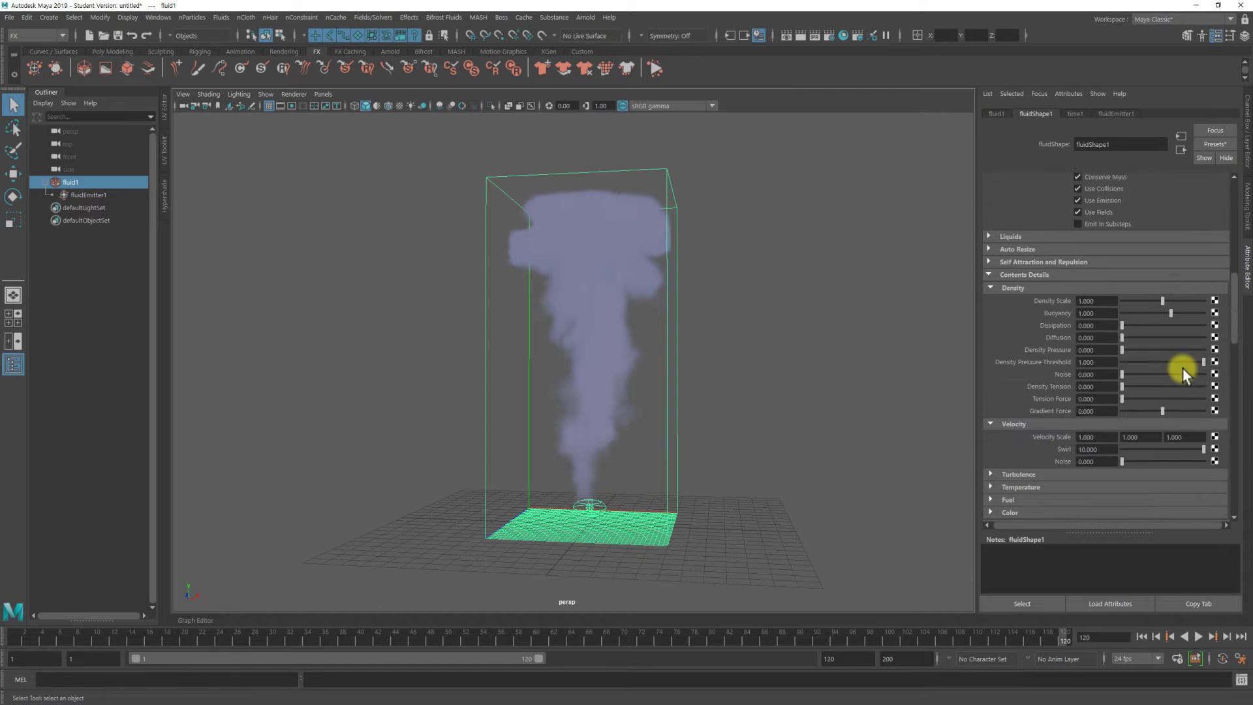
scroll(1182, 367, "down", 2)
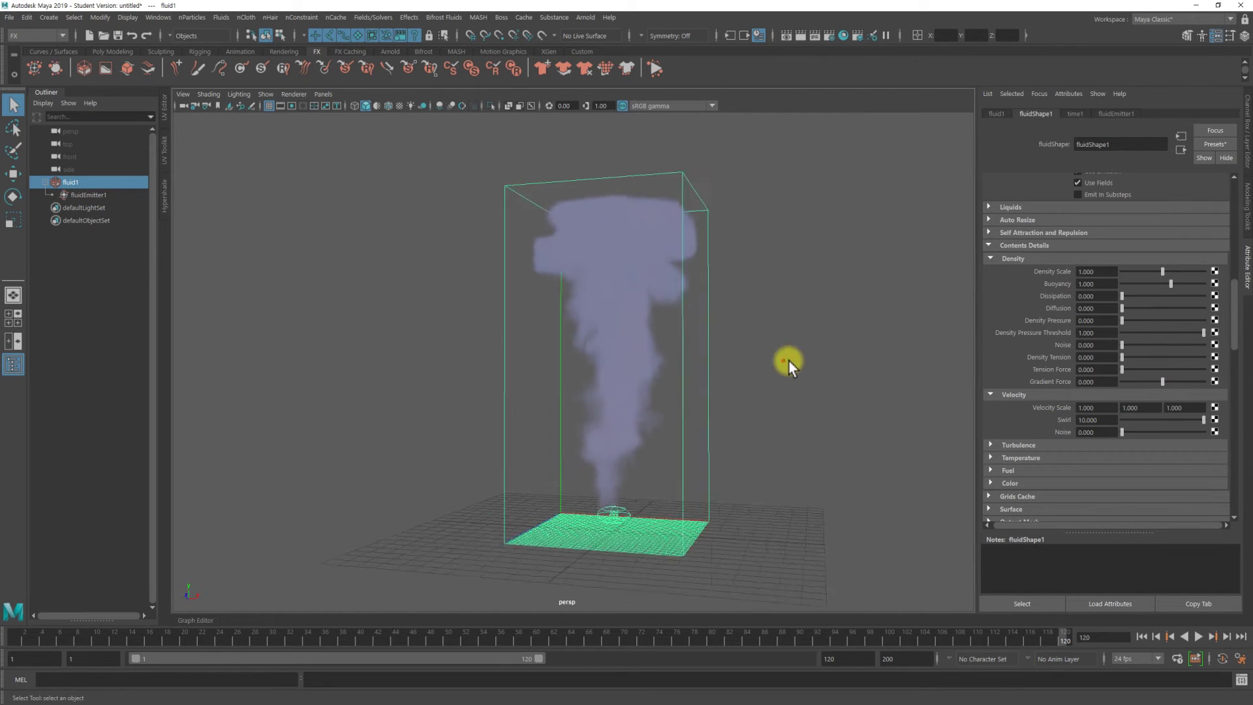
left_click_drag(760, 361, 820, 360, "alt")
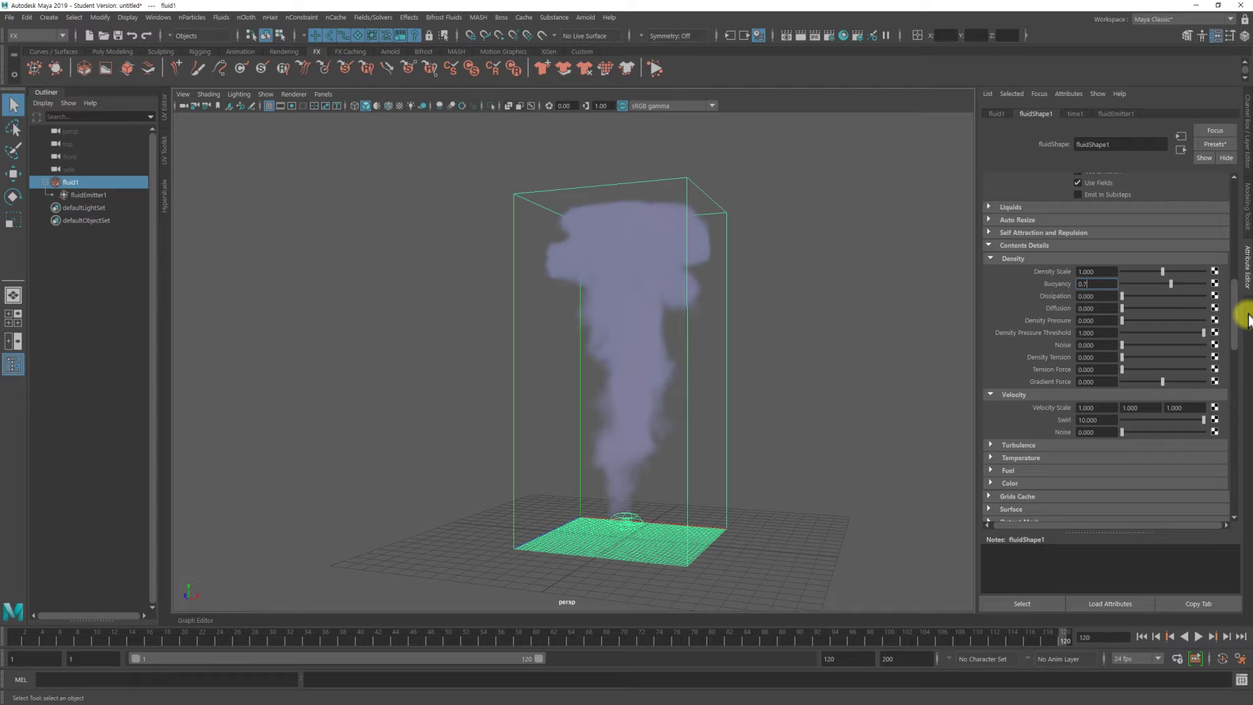
left_click(1141, 636)
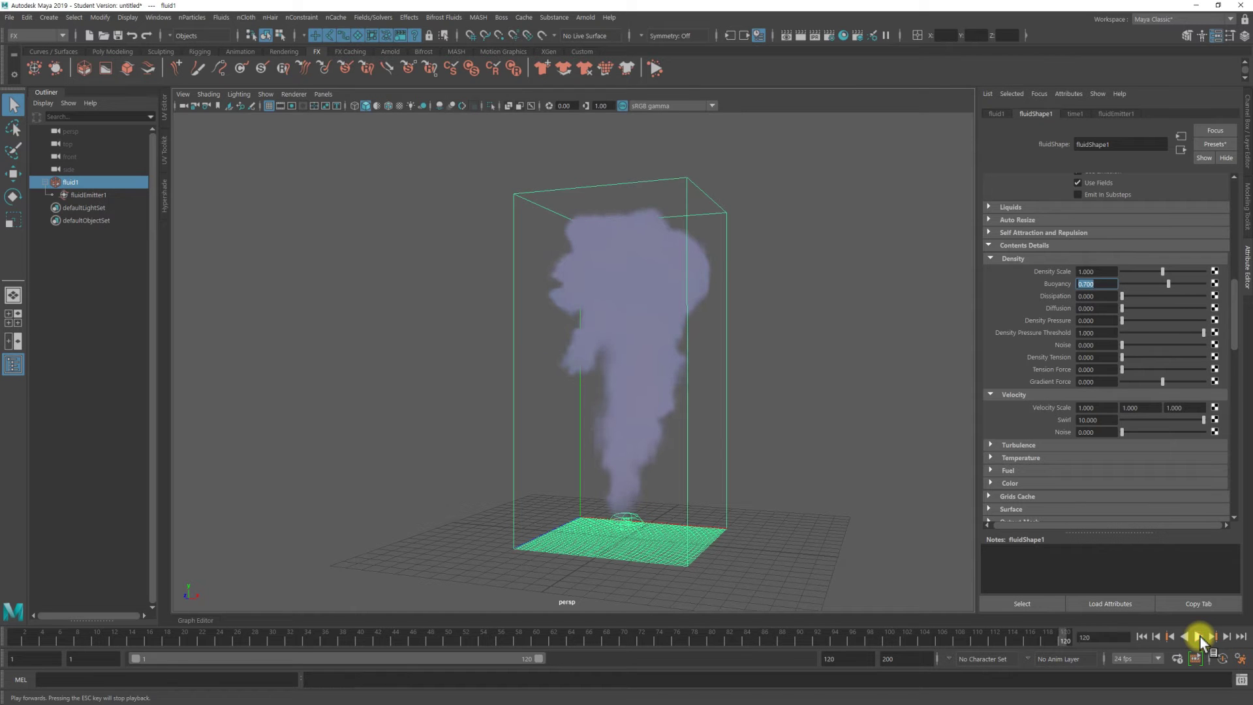
mouse_move(694, 470)
left_mouse_down("alt")
mouse_move(811, 481)
mouse_move(576, 476)
mouse_move(701, 472)
mouse_move(679, 475)
left_mouse_up("alt")
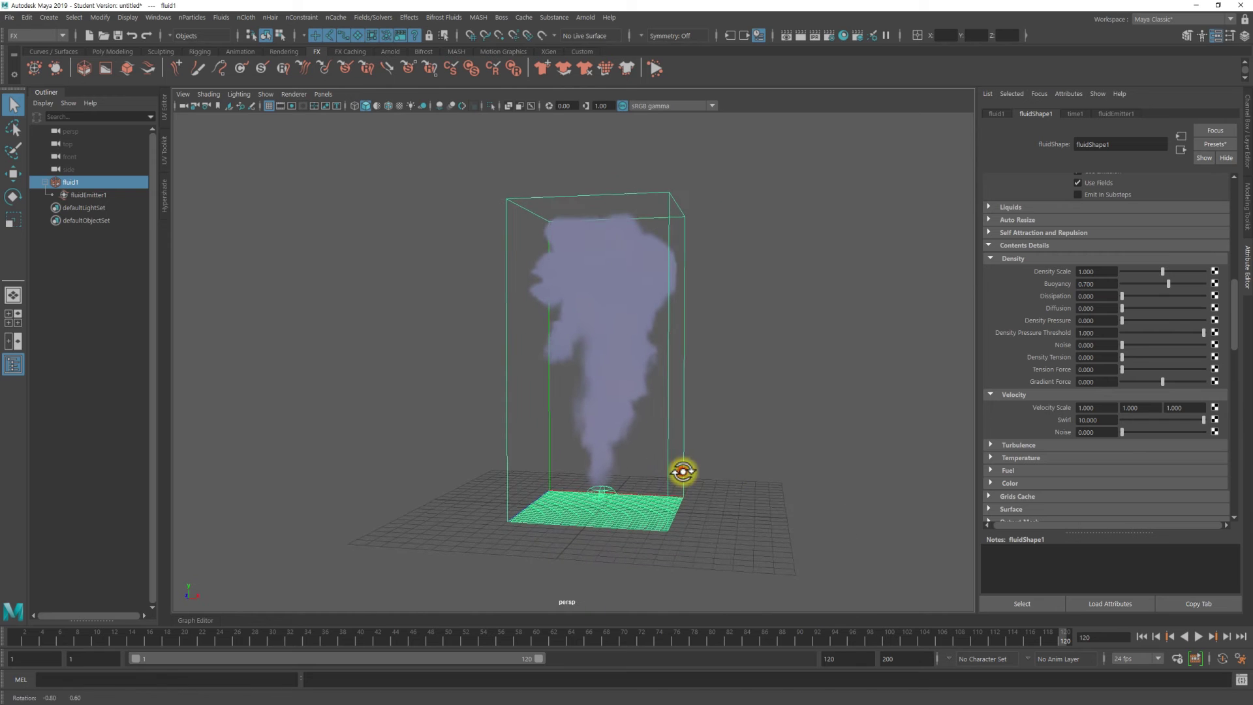
right_click_drag(679, 475, 731, 472, "alt")
left_click_drag(778, 446, 776, 404, "alt")
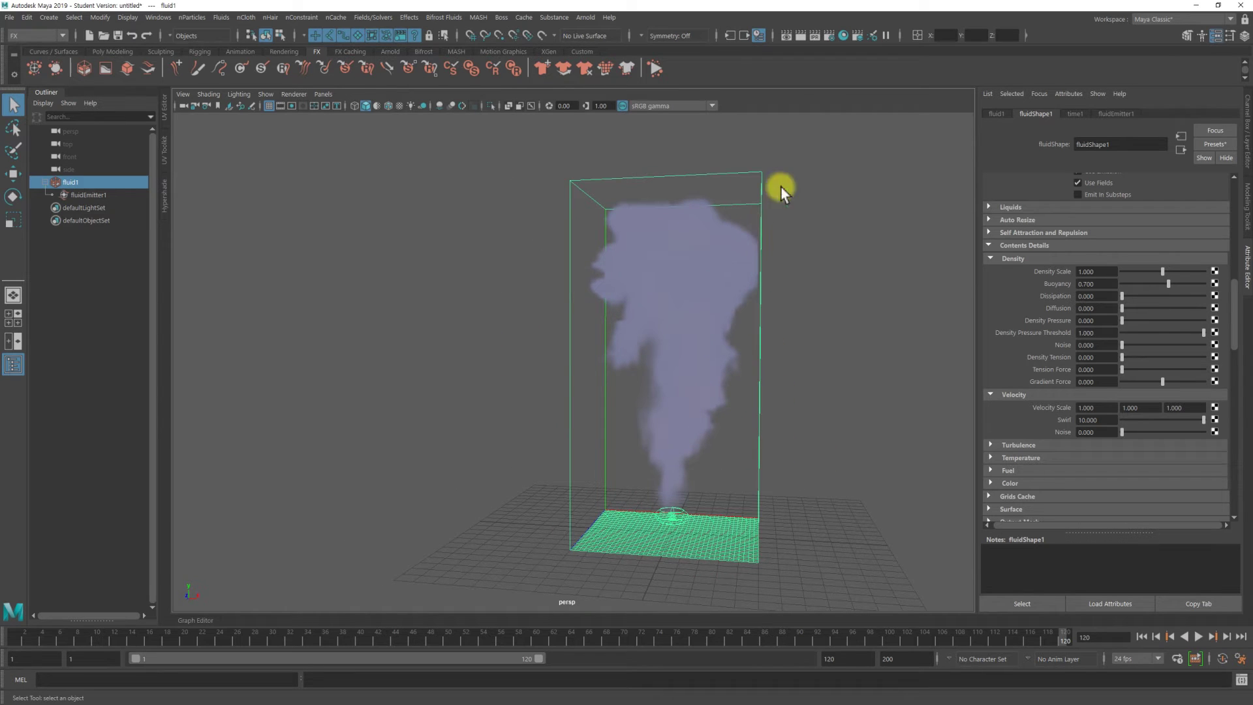
- Open the Arnold RenderView and check the 720 × 720 render settings
left_click(590, 17)
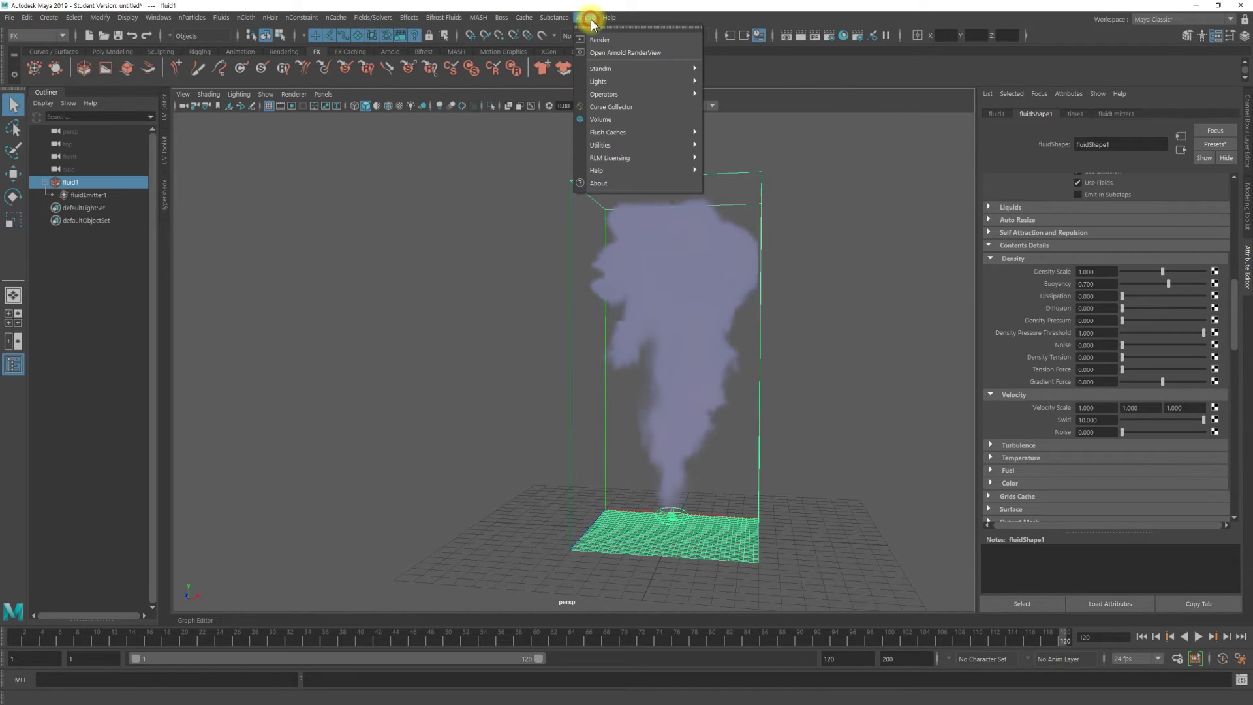
left_click(638, 50)
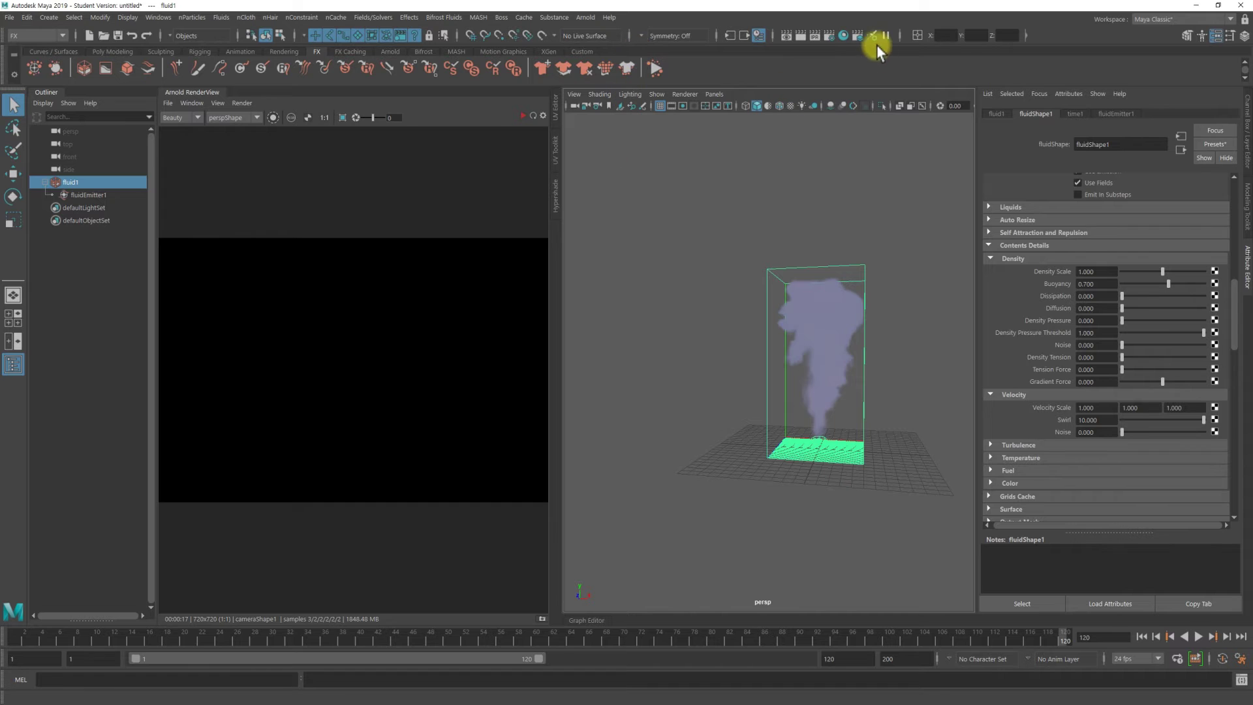
left_click(830, 36)
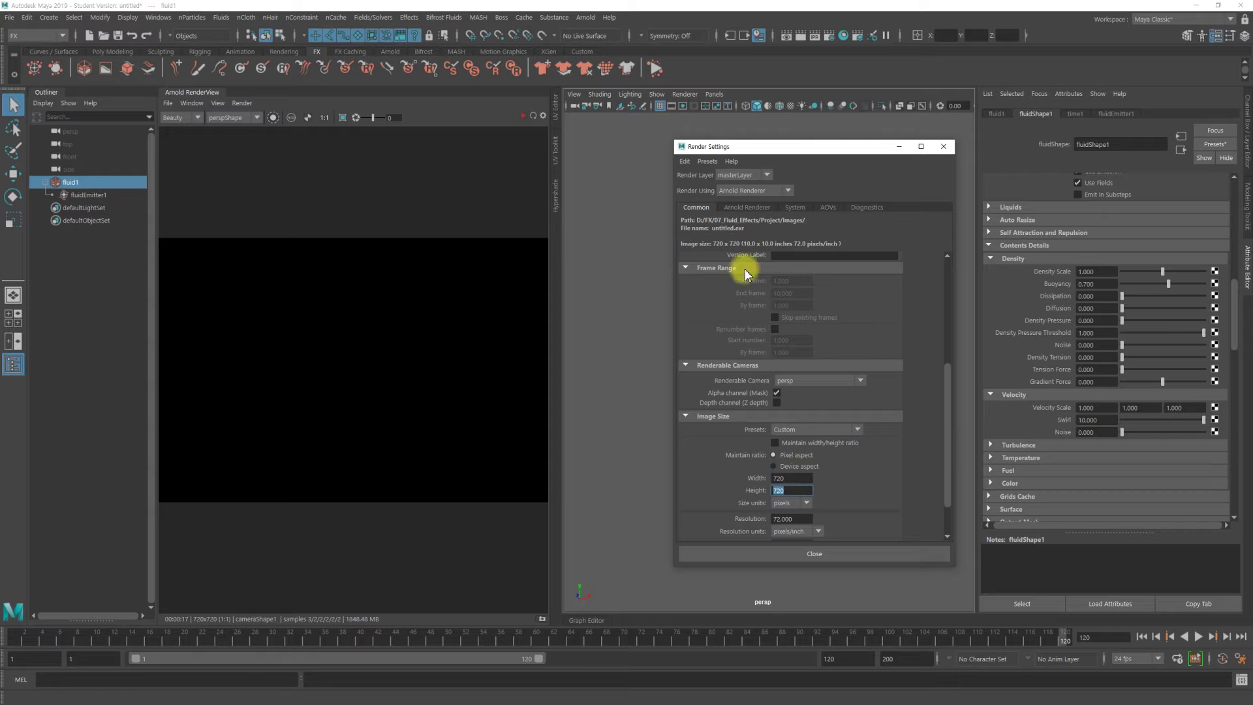
left_click(942, 148)
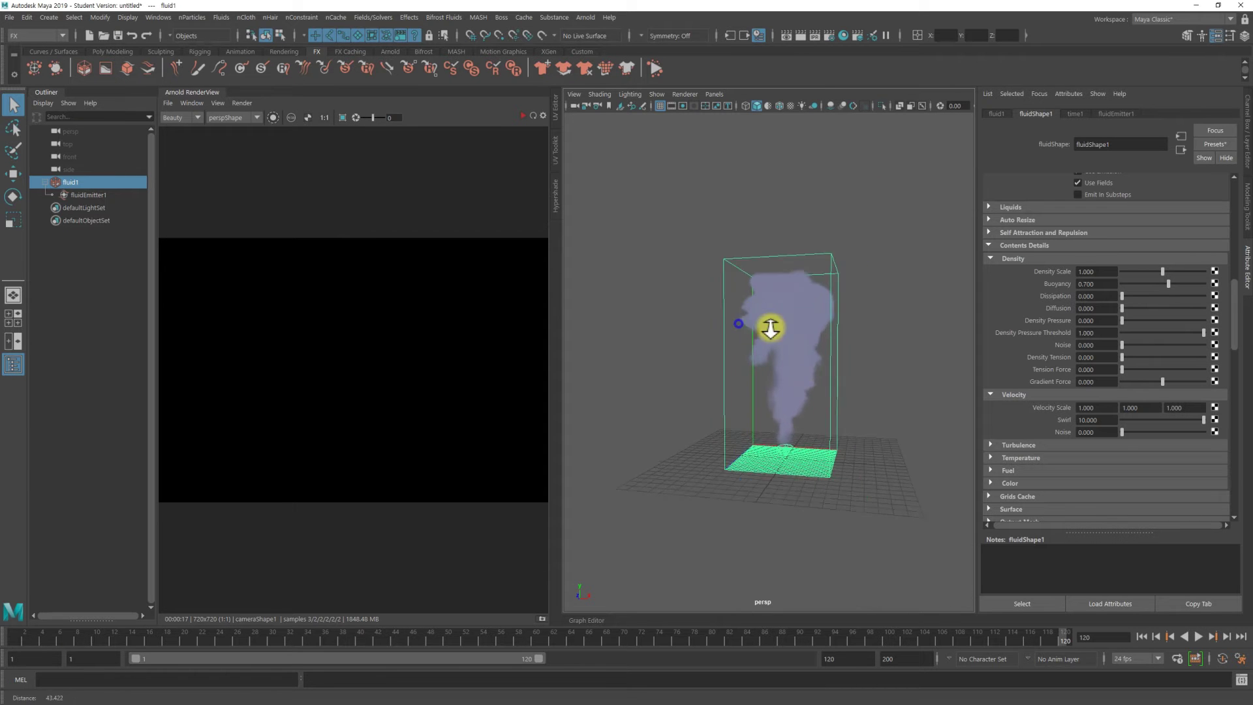
- Frame the fluid container and add a directional light to the scene
key("f")
mouse_move(752, 268)
left_mouse_down("alt")
mouse_move(805, 335)
mouse_move(727, 341)
mouse_move(800, 347)
mouse_move(756, 279)
left_mouse_up("alt")
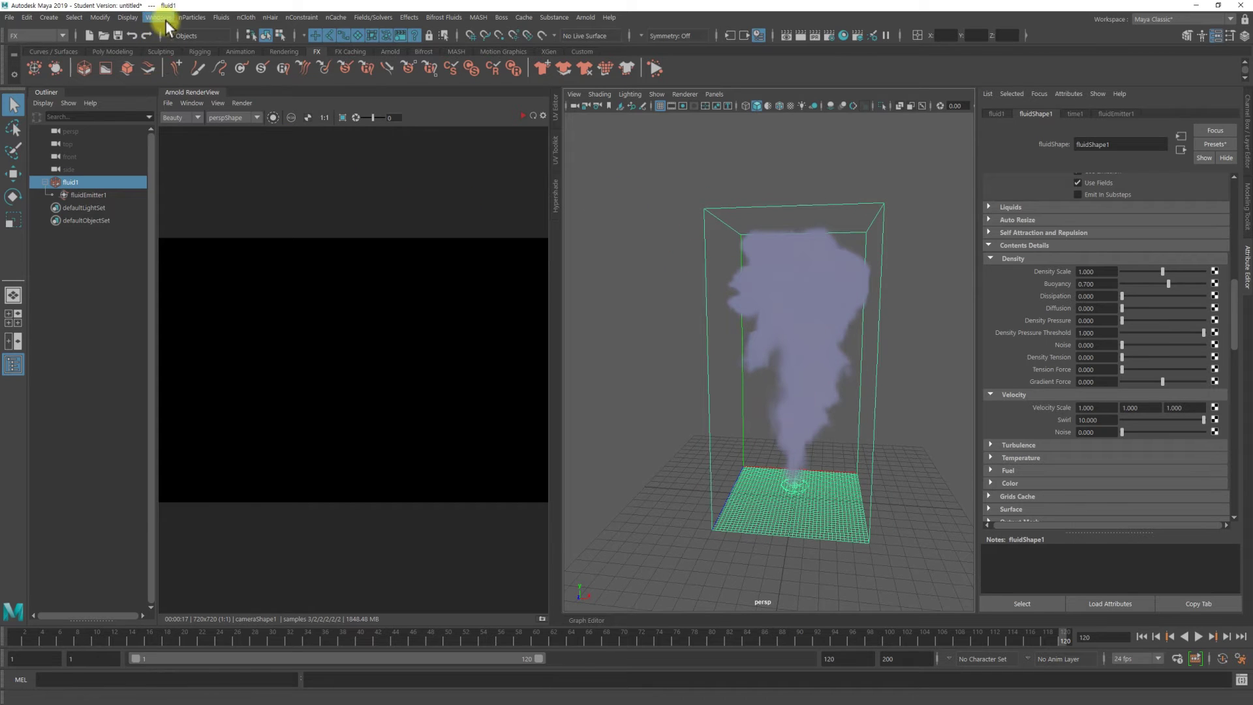
left_click(49, 17)
mouse_move(69, 87)
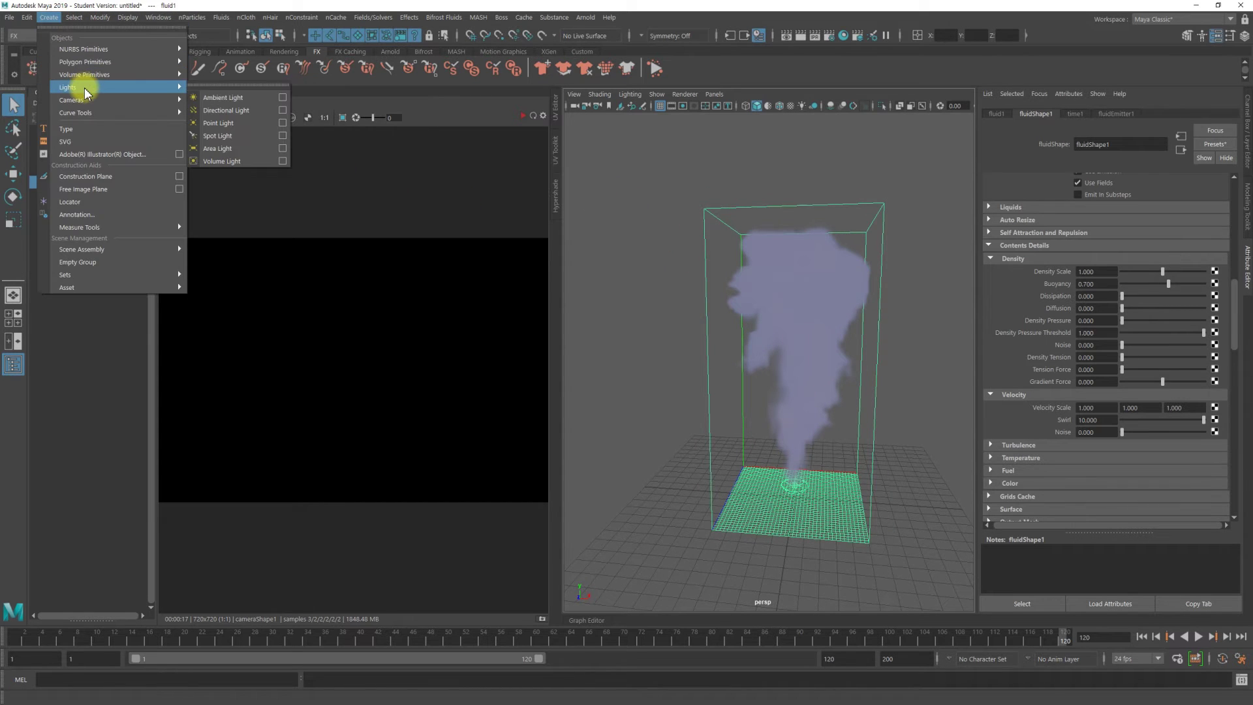
left_click(222, 111)
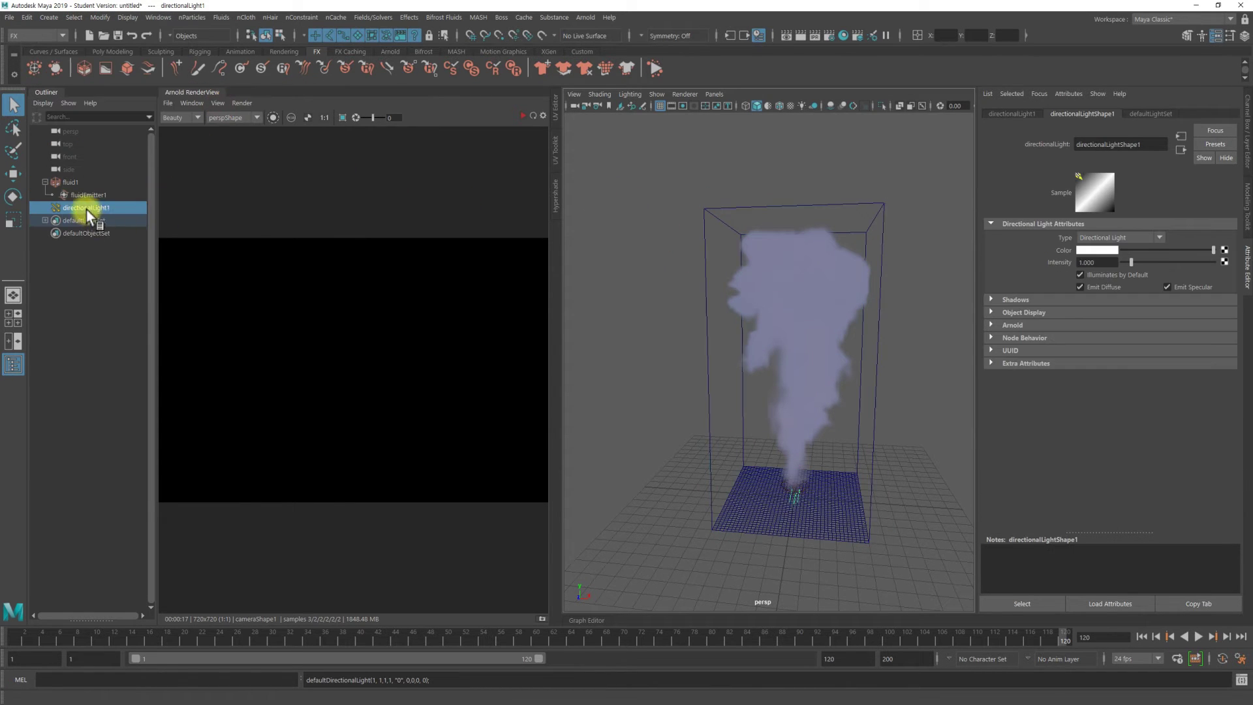
- Raise the directional light above the container and angle it downward
scroll(683, 327, "down", 2)
key("w")
left_click_drag(792, 398, 816, 188)
key("e")
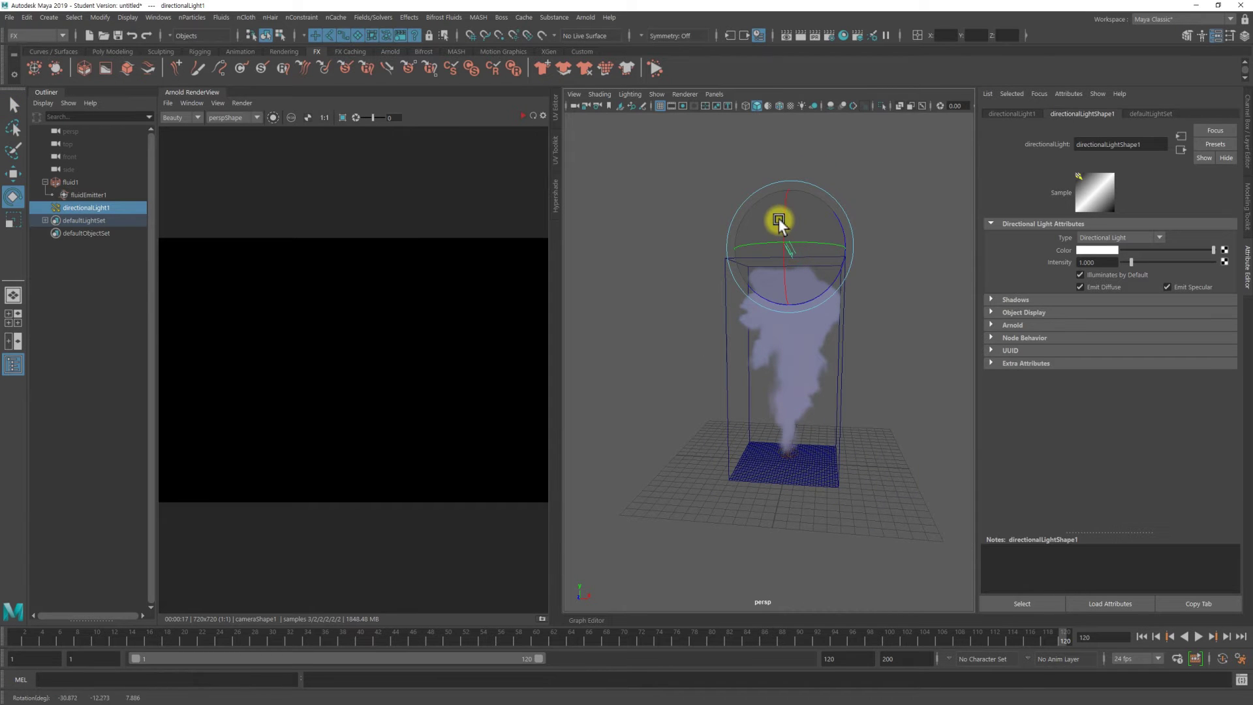
mouse_move(778, 209)
right_mouse_down("alt")
mouse_move(809, 319)
mouse_move(921, 330)
mouse_move(879, 315)
right_mouse_up("alt")
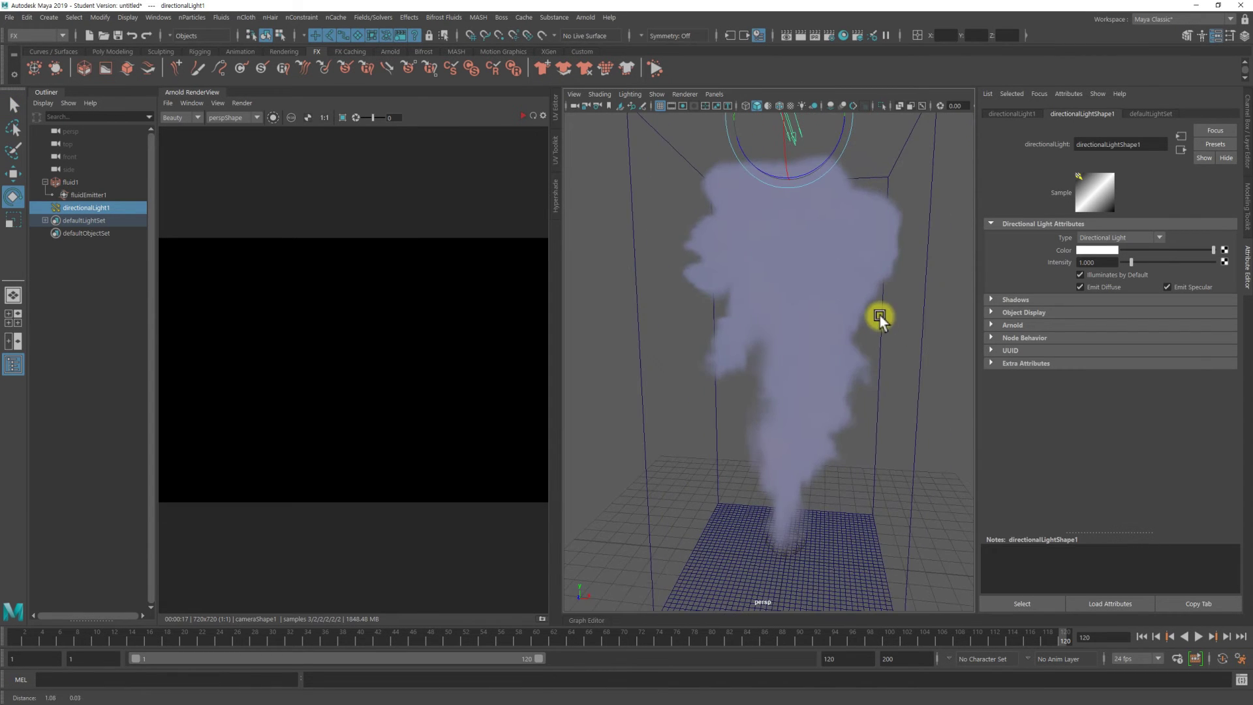
- Render the smoke in Arnold RenderView, then reselect fluid1
left_click(534, 116)
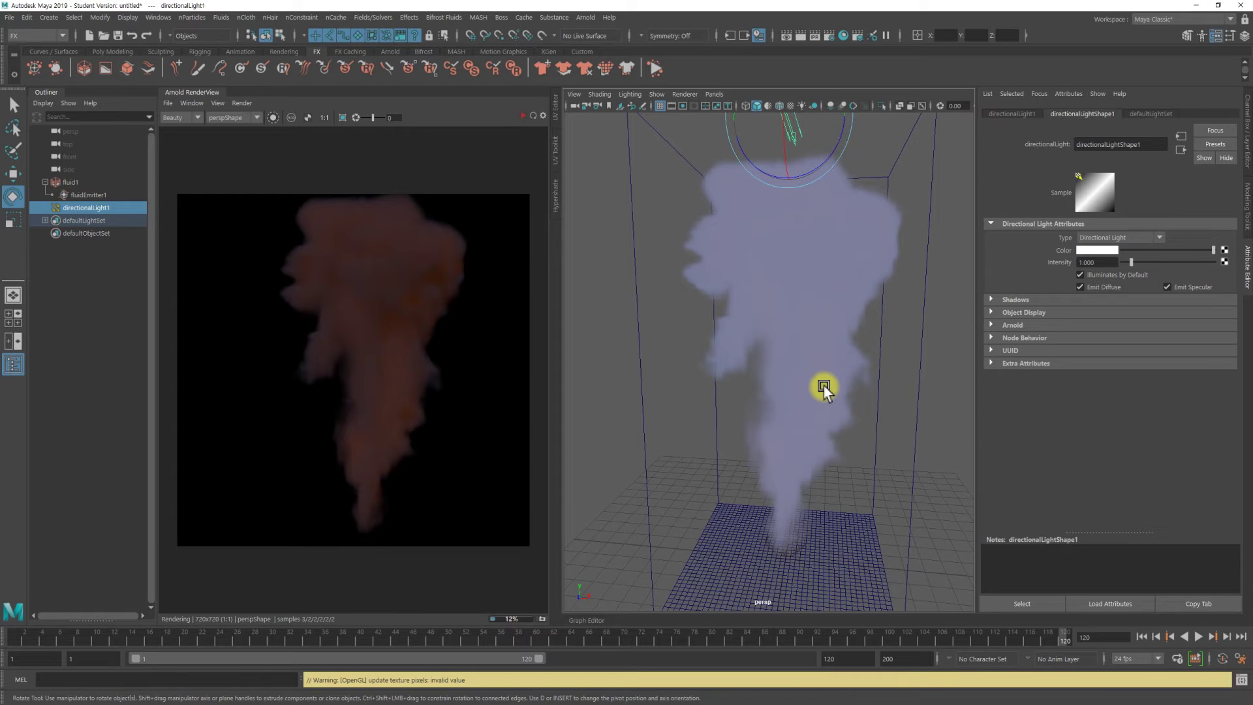
left_click_drag(856, 394, 844, 377, "alt")
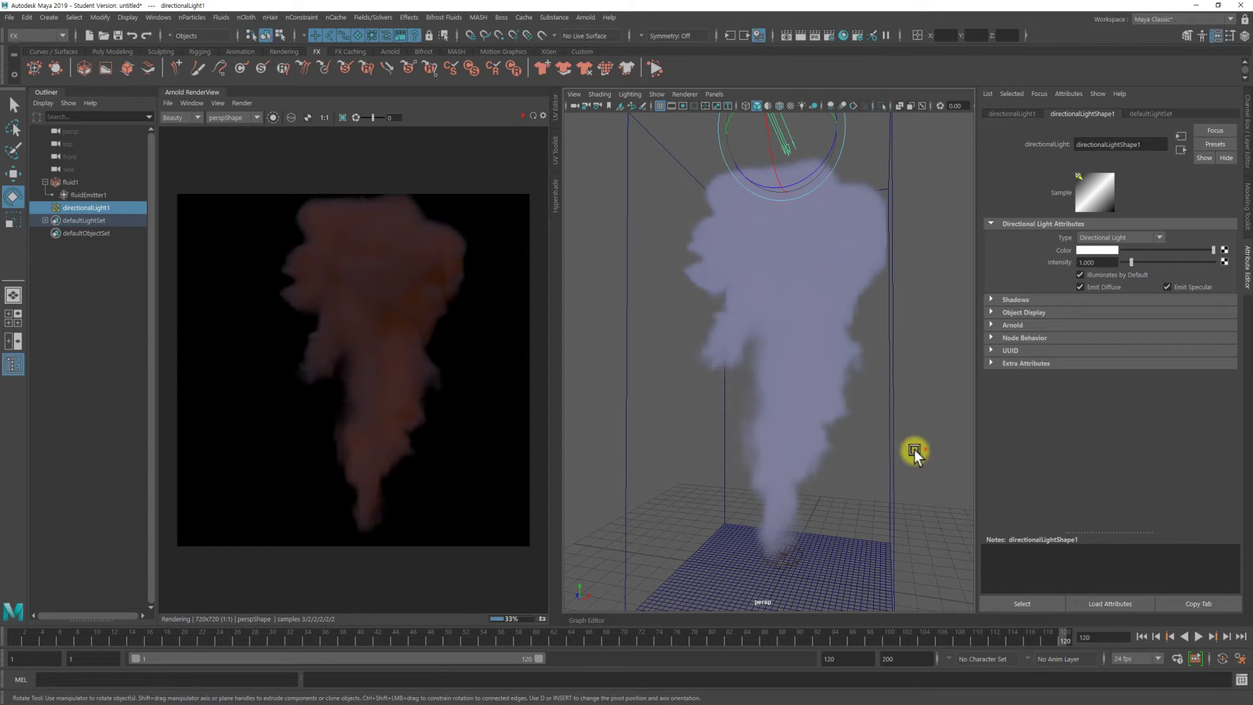
left_click(865, 458)
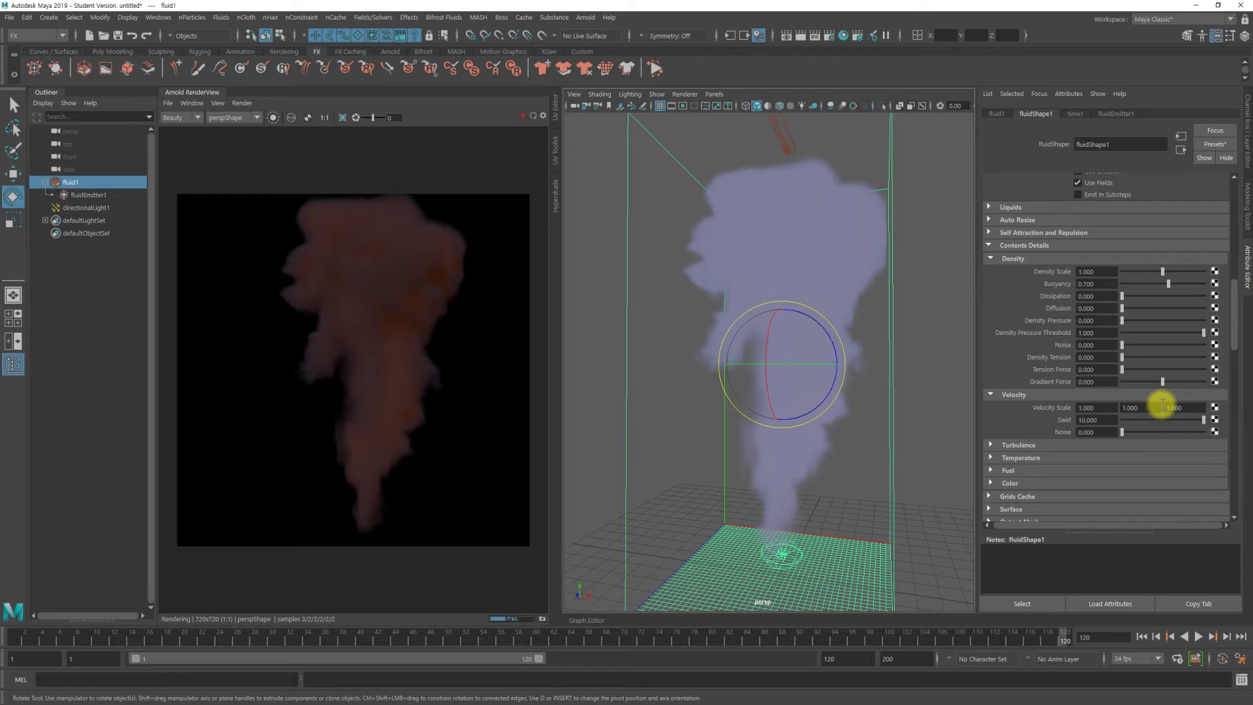
- In the opacity ramp editor, add a key rising steeply to 0.8958 at position 0.0773
scroll(1162, 406, "down", 3)
scroll(1158, 401, "down", 3)
scroll(1161, 404, "down", 3)
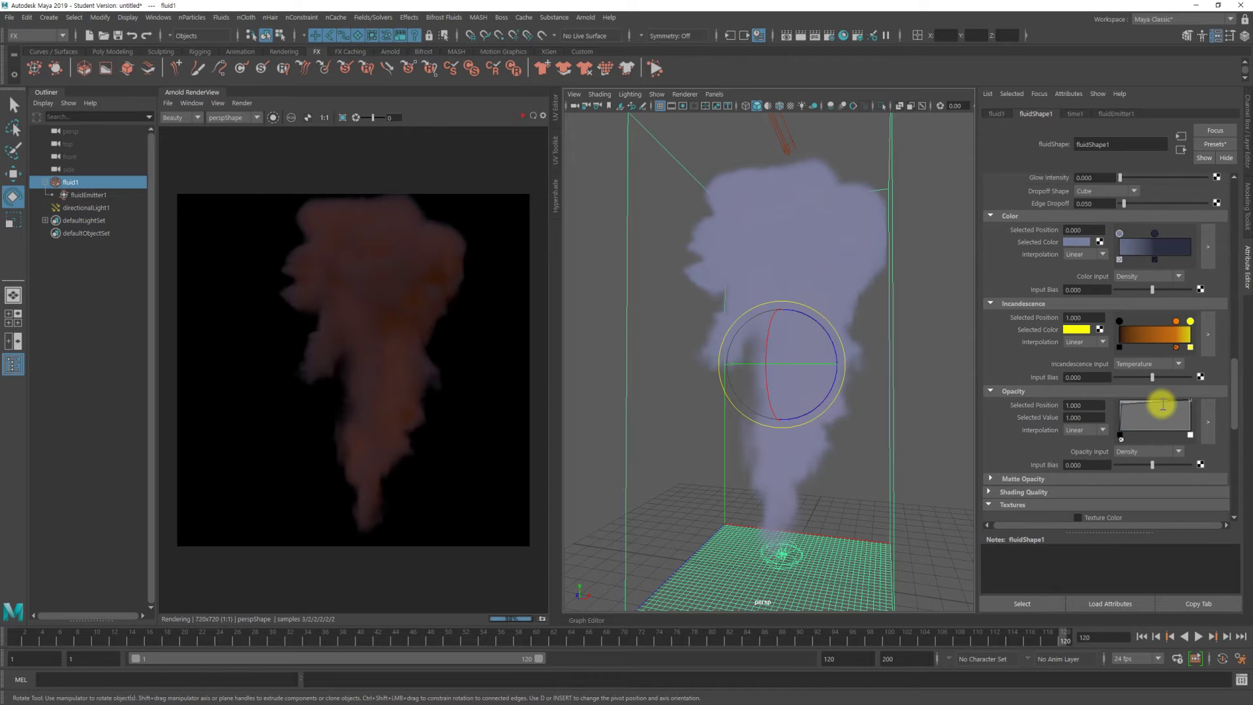
scroll(1168, 404, "down", 3)
left_click(1207, 363)
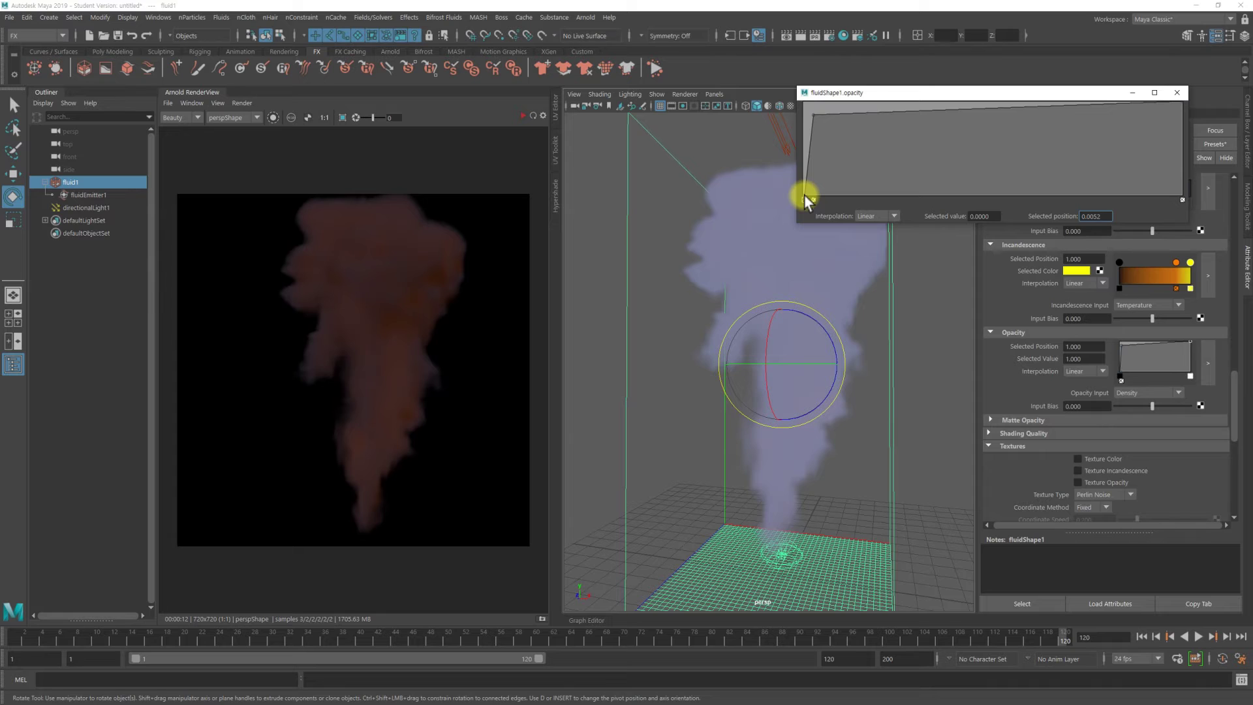
left_click_drag(805, 196, 809, 200)
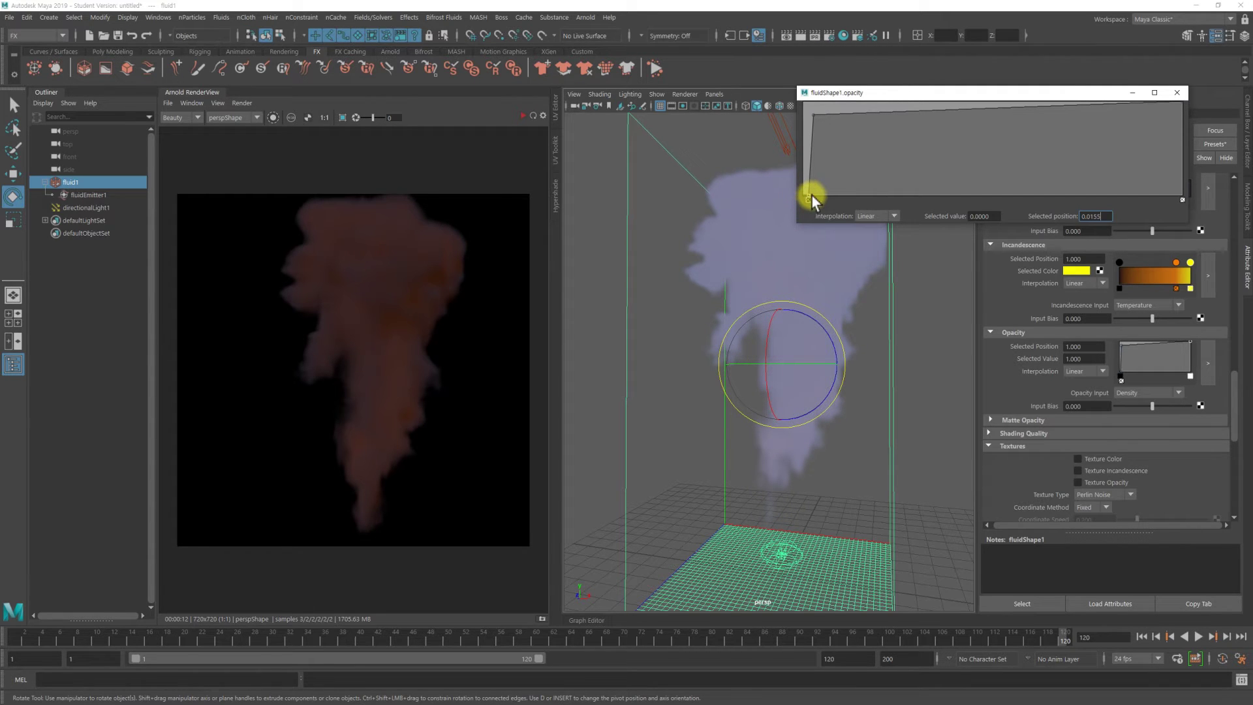
mouse_move(813, 116)
left_mouse_down()
mouse_move(813, 127)
mouse_move(833, 111)
left_mouse_up()
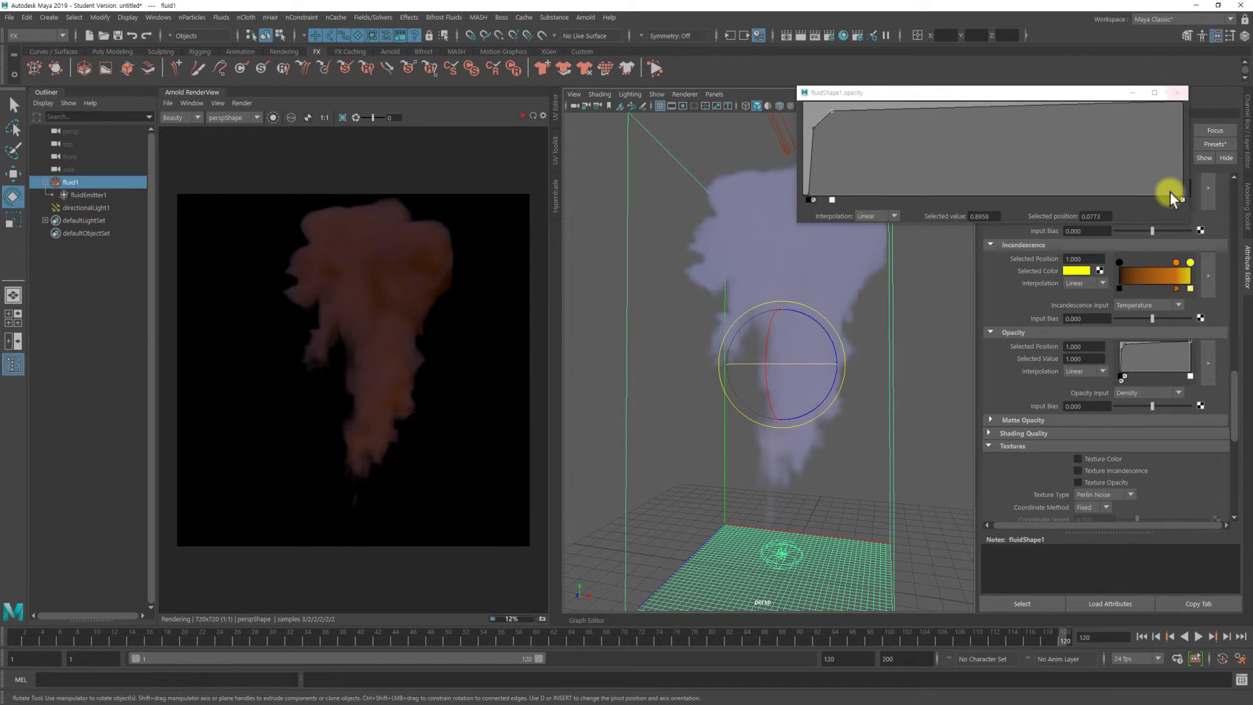
- Close the opacity ramp editor, nudge the black incandescence key right, and restart IPR
left_click(1178, 92)
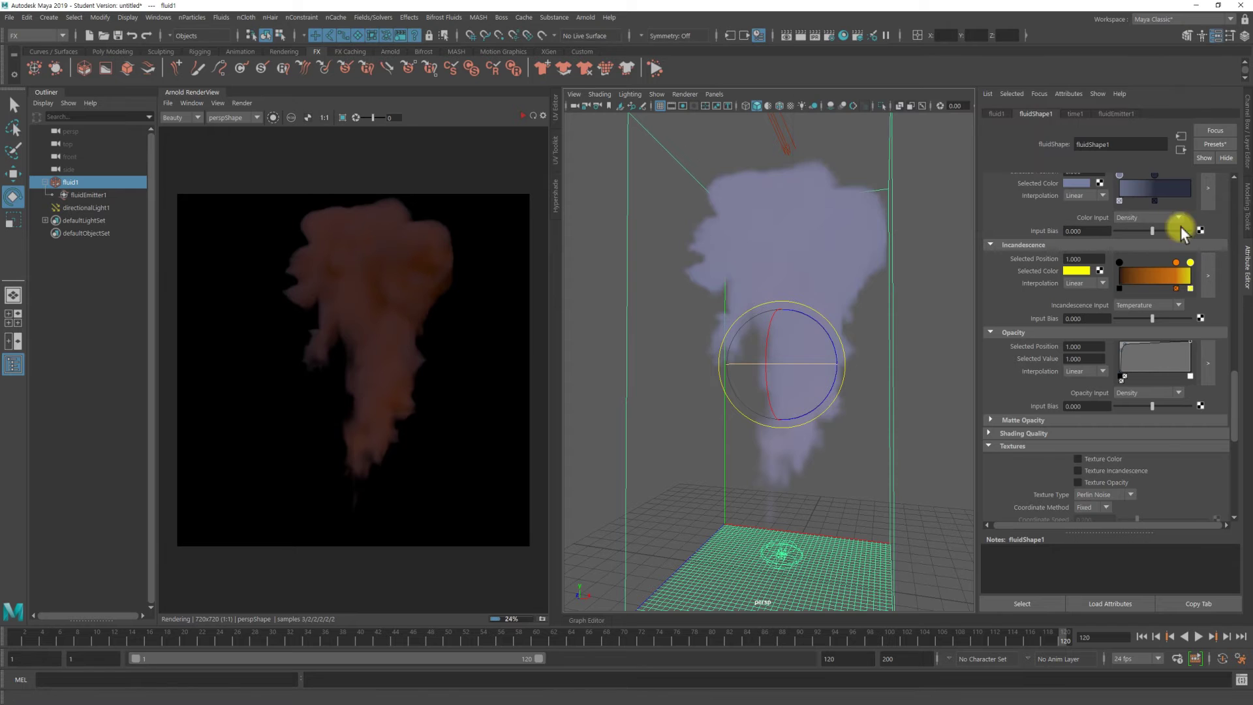
left_click(1121, 263)
left_click_drag(1123, 263, 1126, 263)
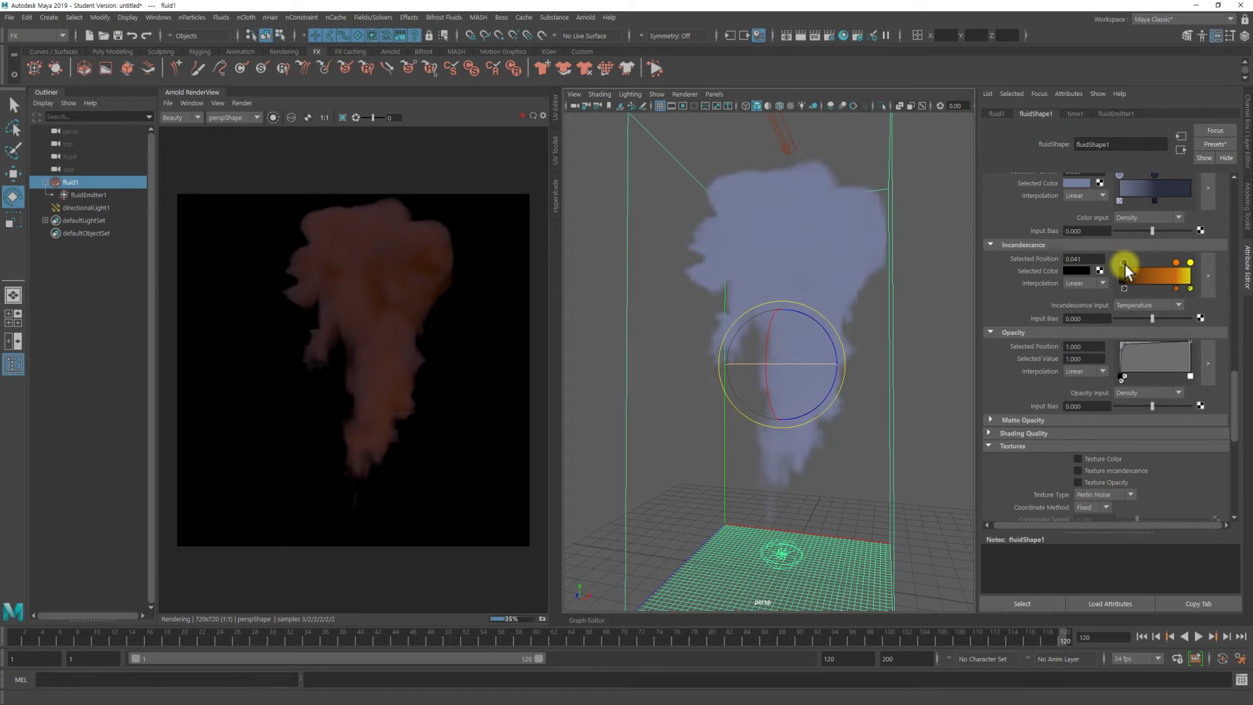
left_click(523, 118)
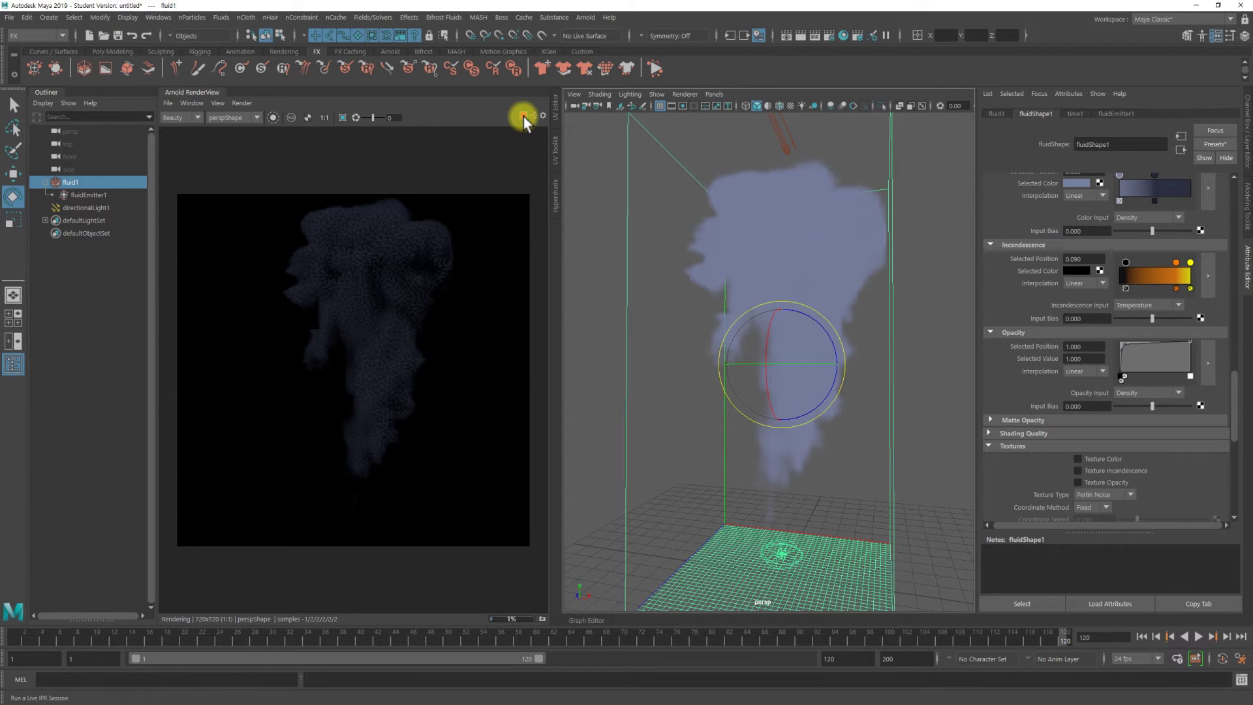
left_click(755, 254)
- Slide the orange and yellow incandescence keys left (yellow to 0.241) and enable Texture Opacity
mouse_move(1176, 262)
left_mouse_down()
mouse_move(1137, 263)
mouse_move(1149, 268)
left_mouse_up()
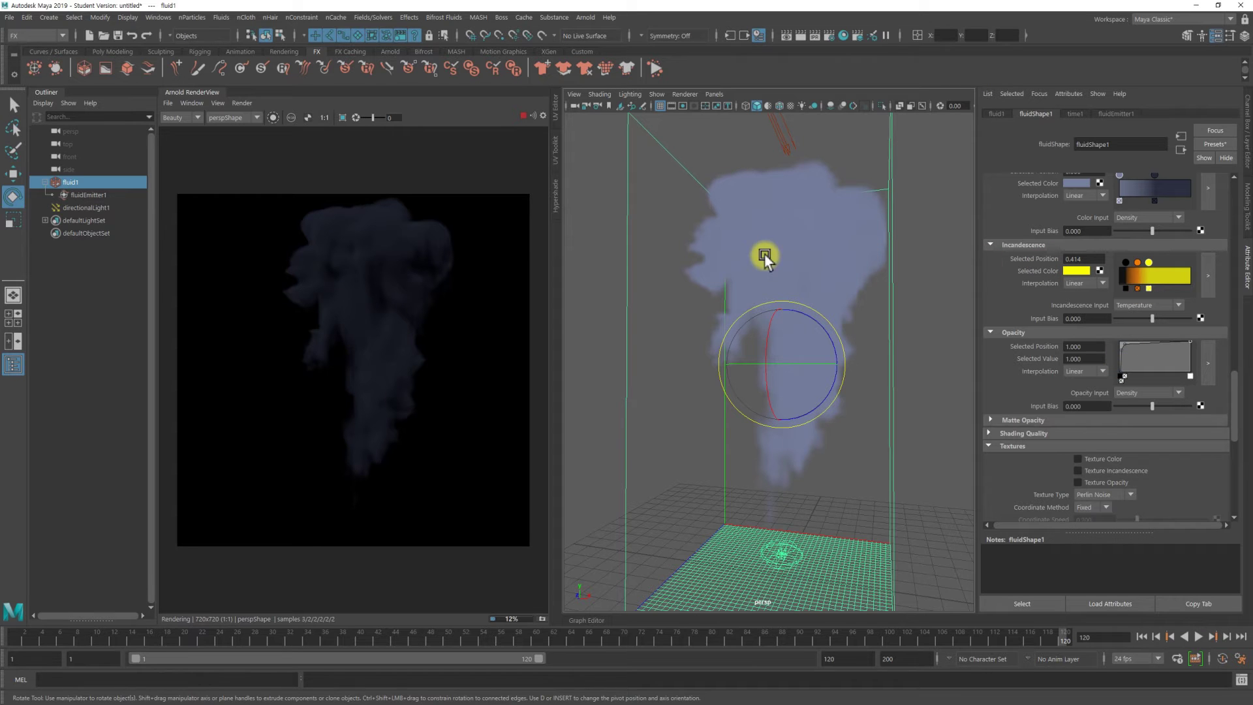
left_click_drag(1139, 264, 1137, 265)
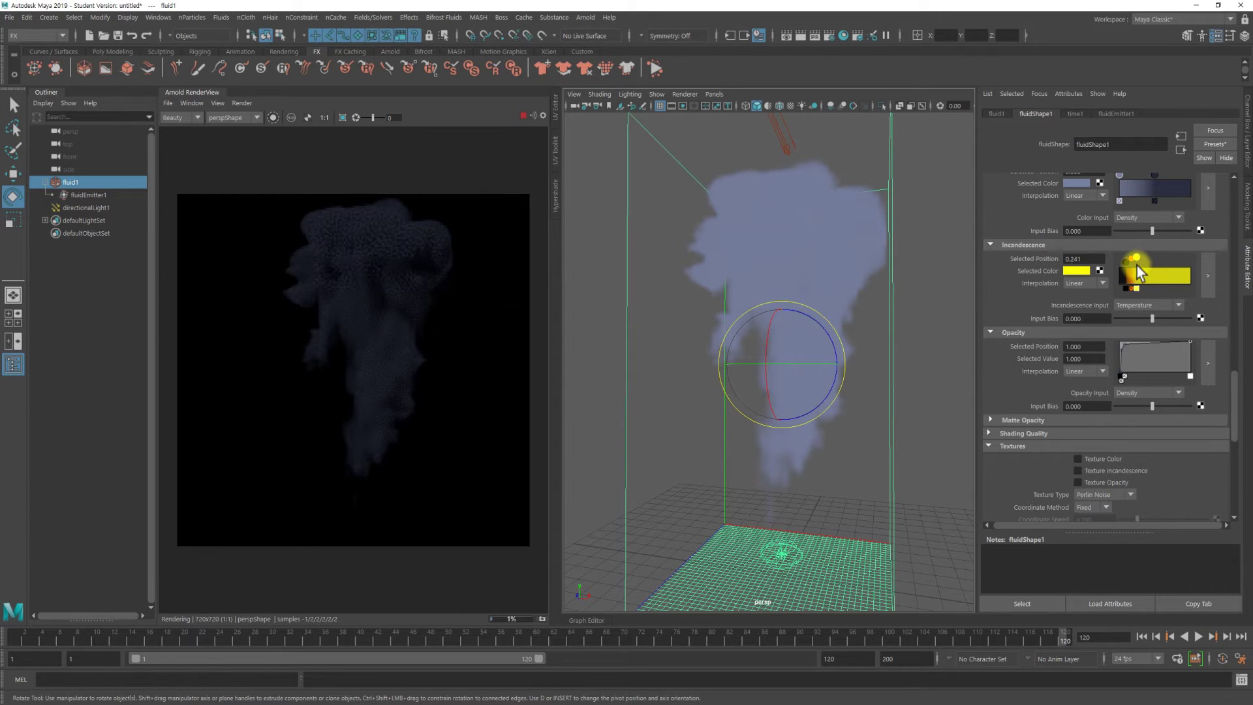
left_click(1111, 483)
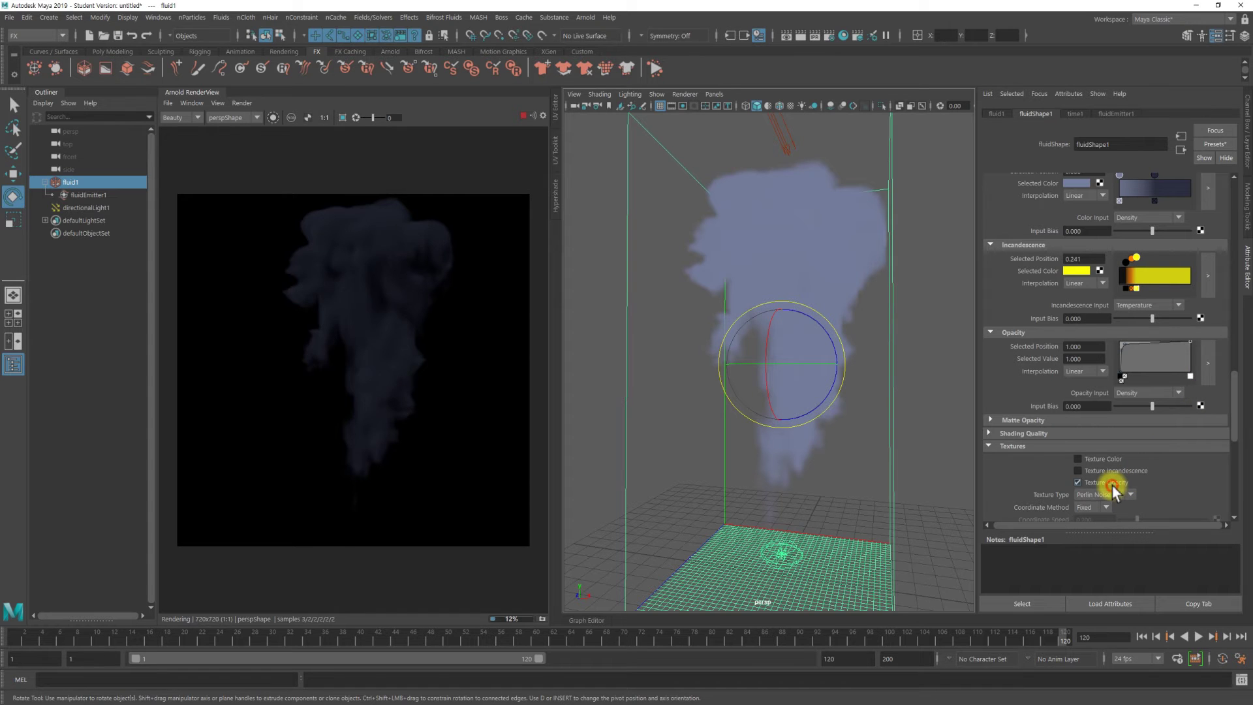
left_click(1180, 364)
left_click(1208, 276)
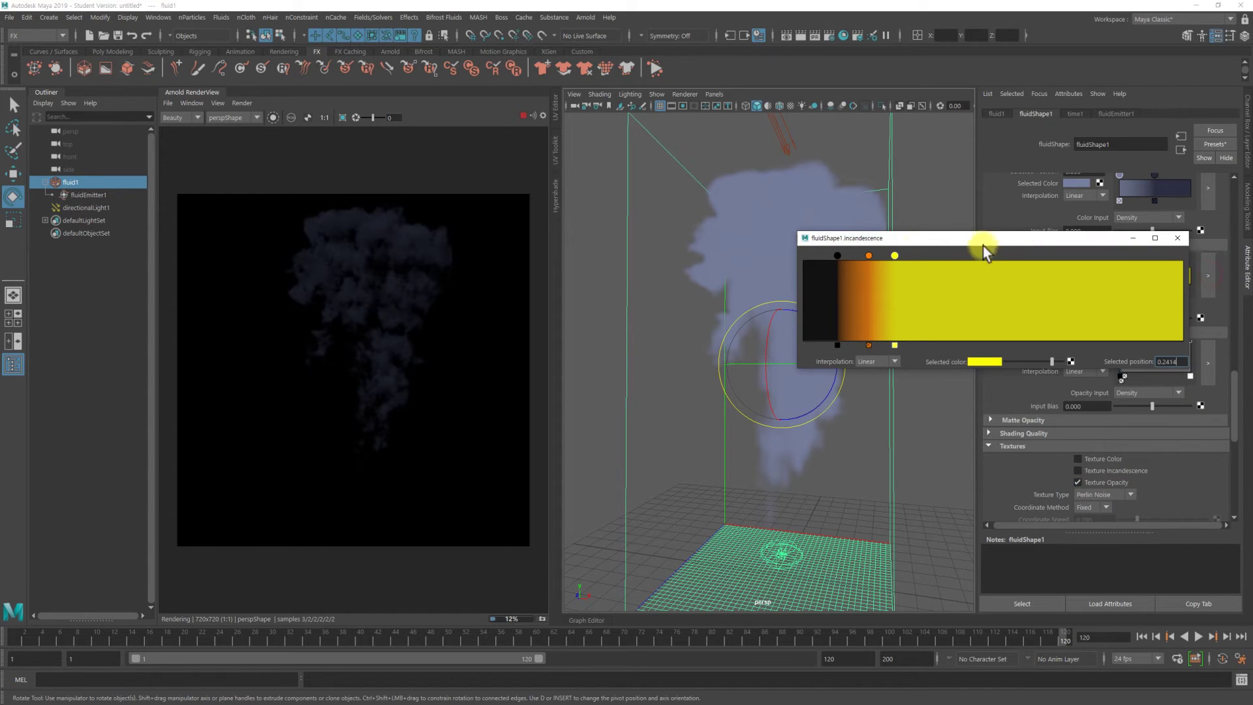
- Shift the orange incandescence key left, play the simulation to frame 67, and re-render
left_click_drag(983, 246, 985, 211)
left_click_drag(869, 219, 824, 227)
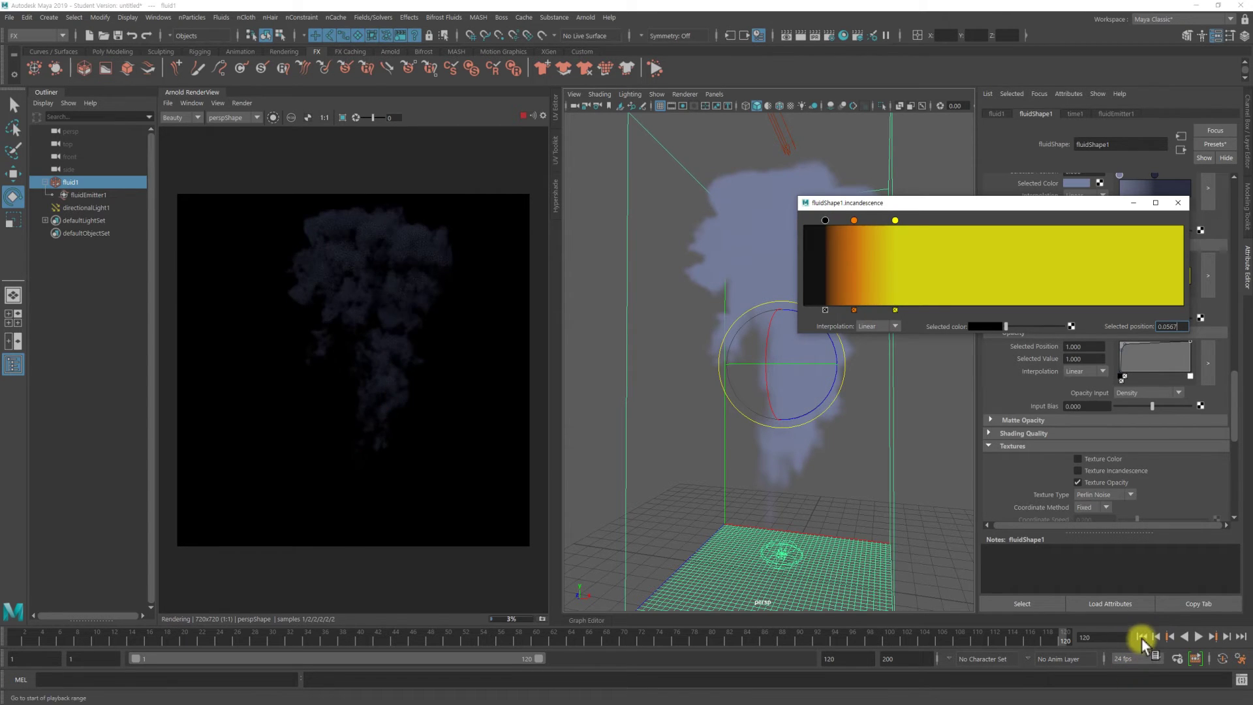
left_click(1198, 636)
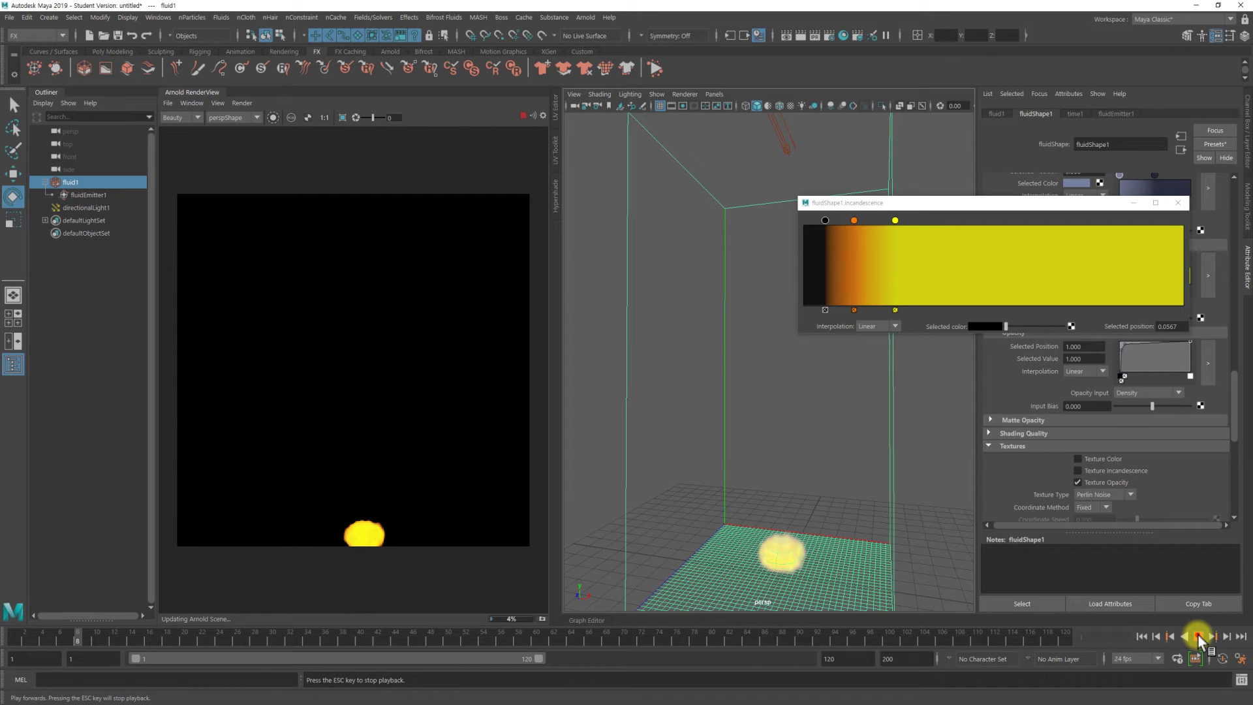
left_click(1198, 636)
key("e")
left_click(523, 115)
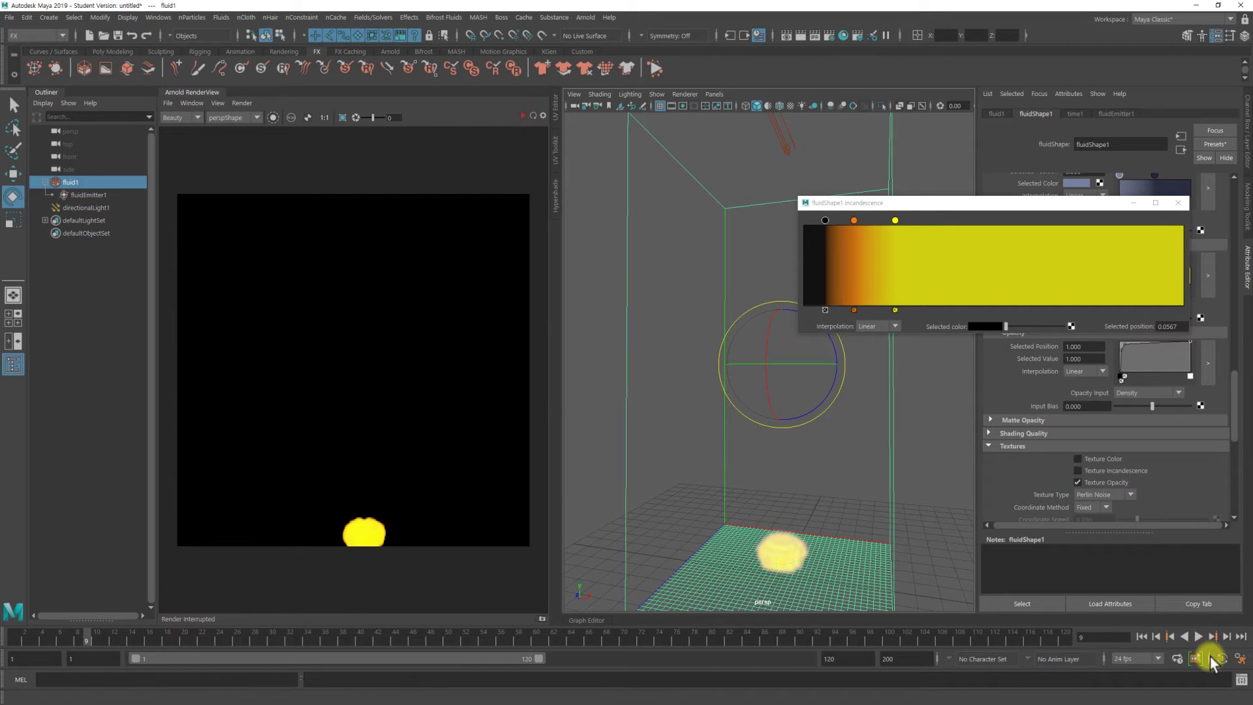
left_click(1198, 637)
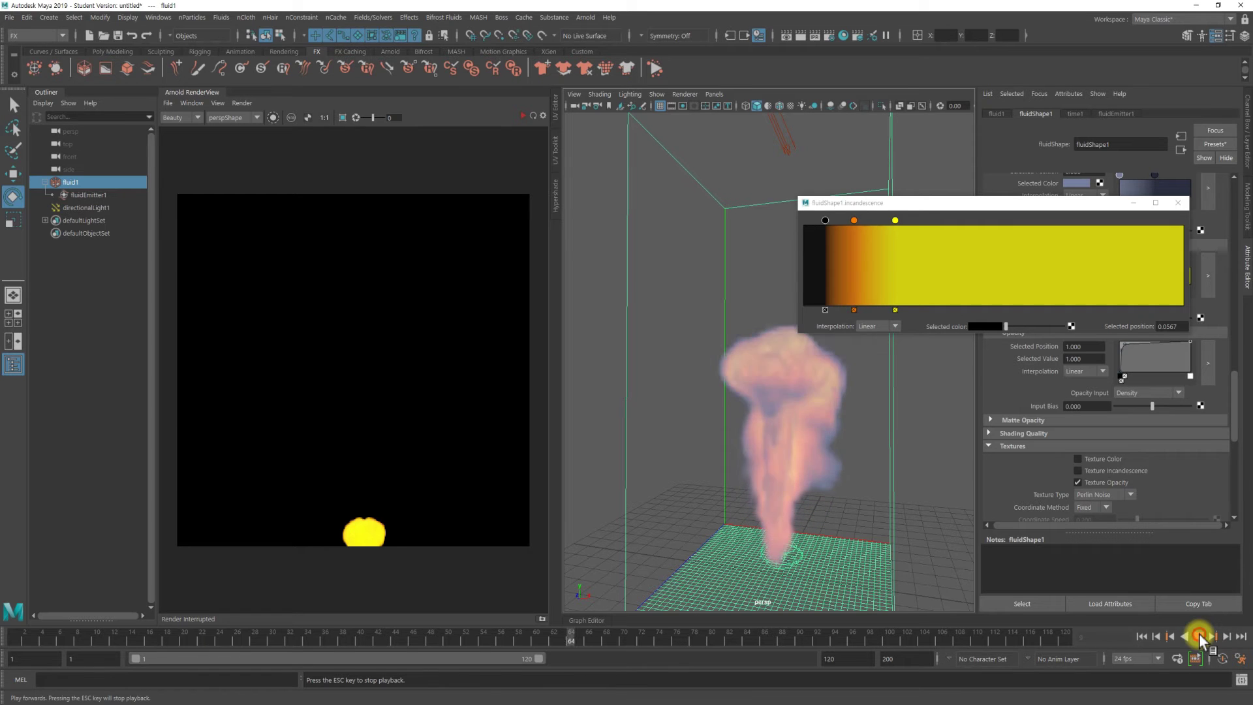
left_click(1198, 637)
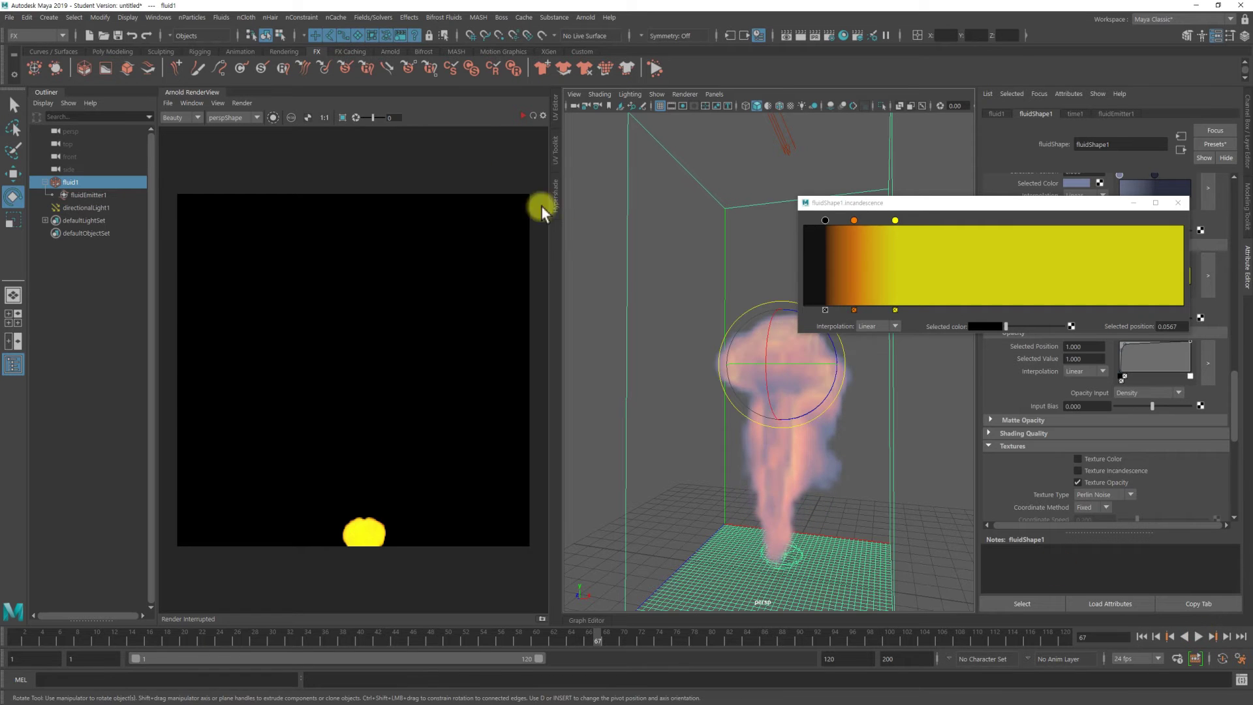
left_click(522, 115)
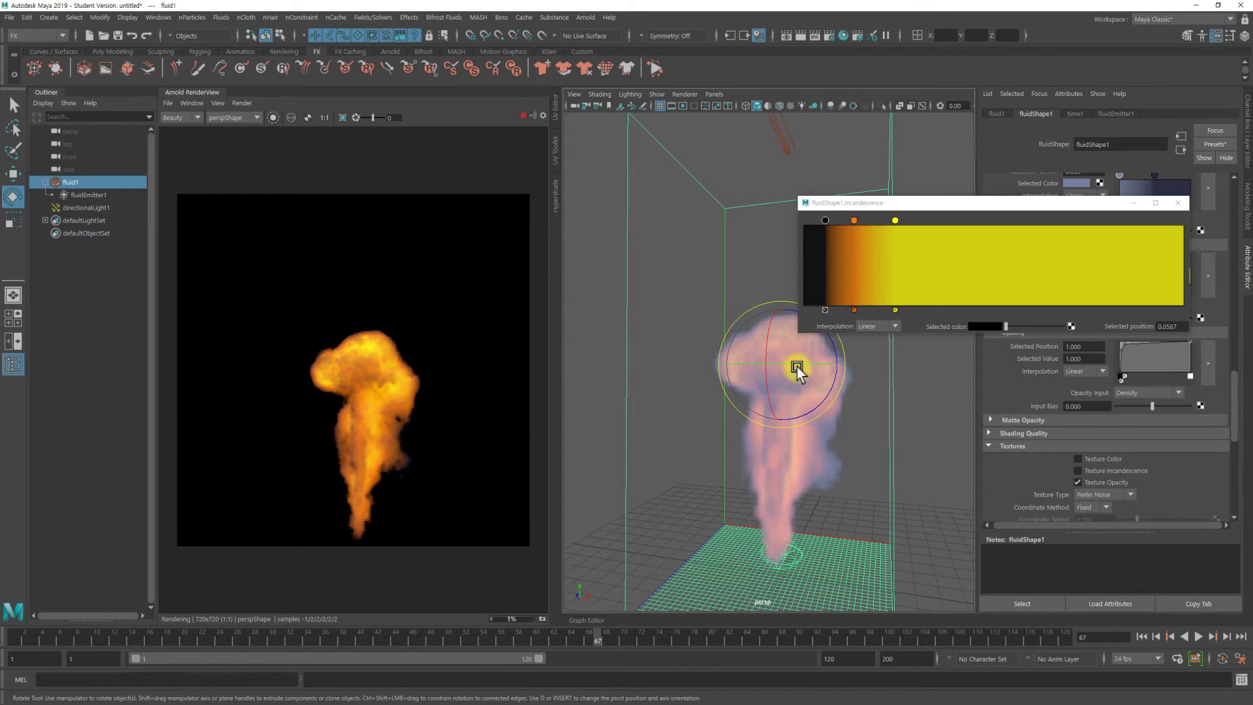
- Move the black incandescence key right and play the simulation in stages to frame 91
left_click_drag(825, 220, 871, 225)
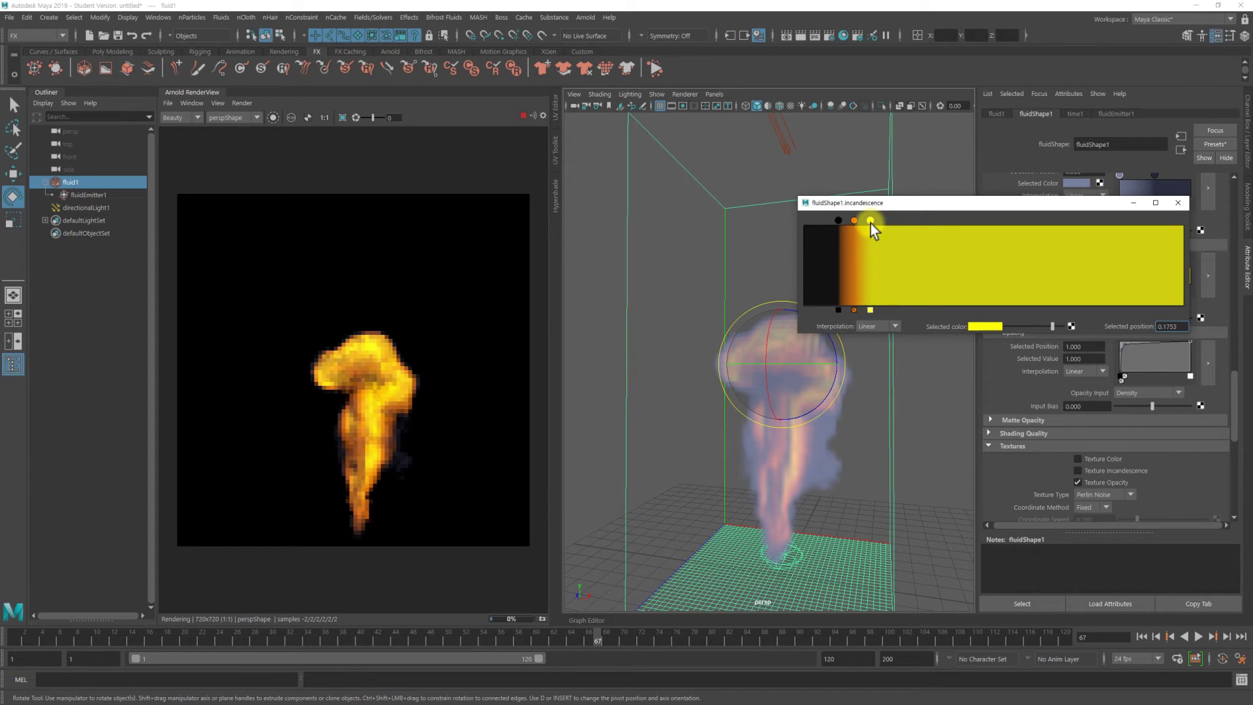
left_click(1198, 637)
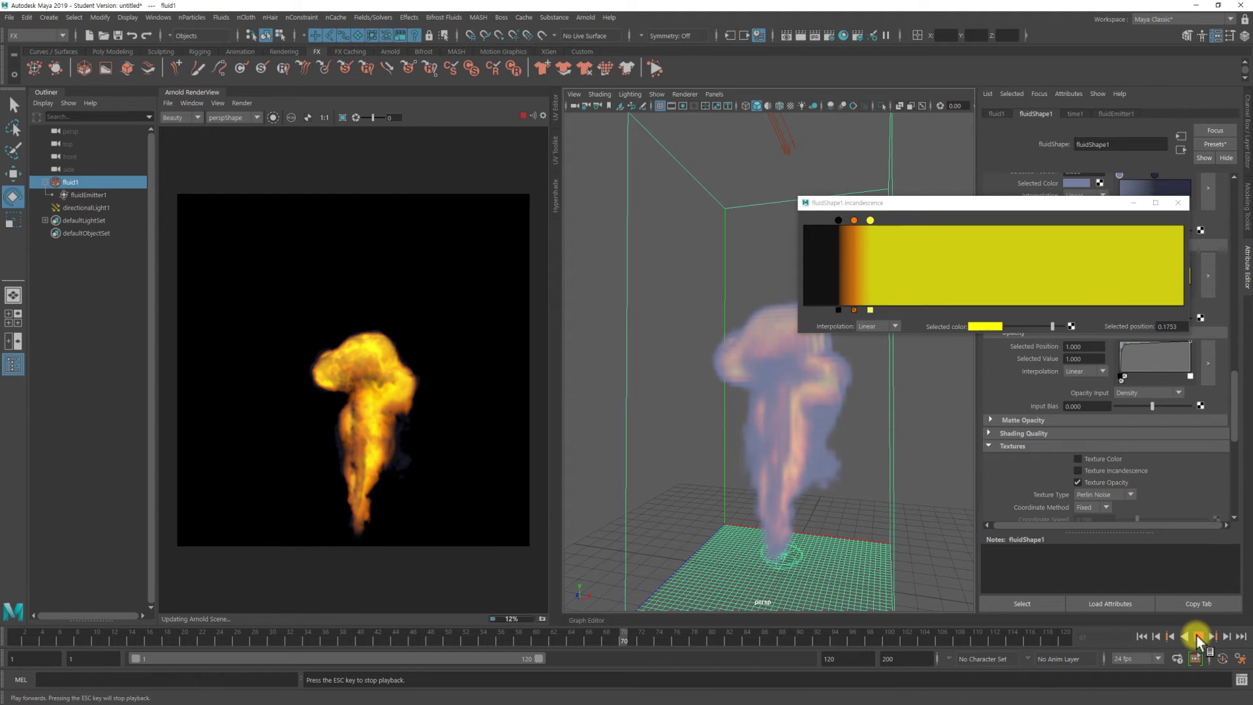
left_click(1198, 637)
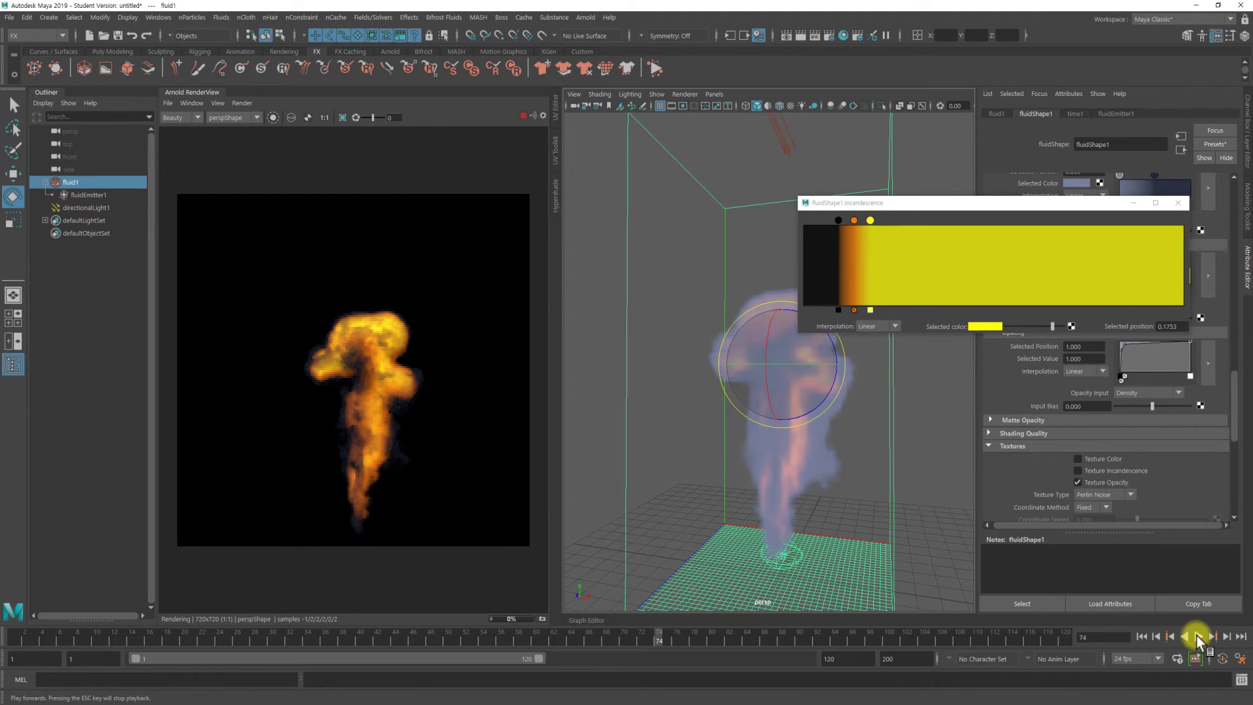
left_click(1198, 636)
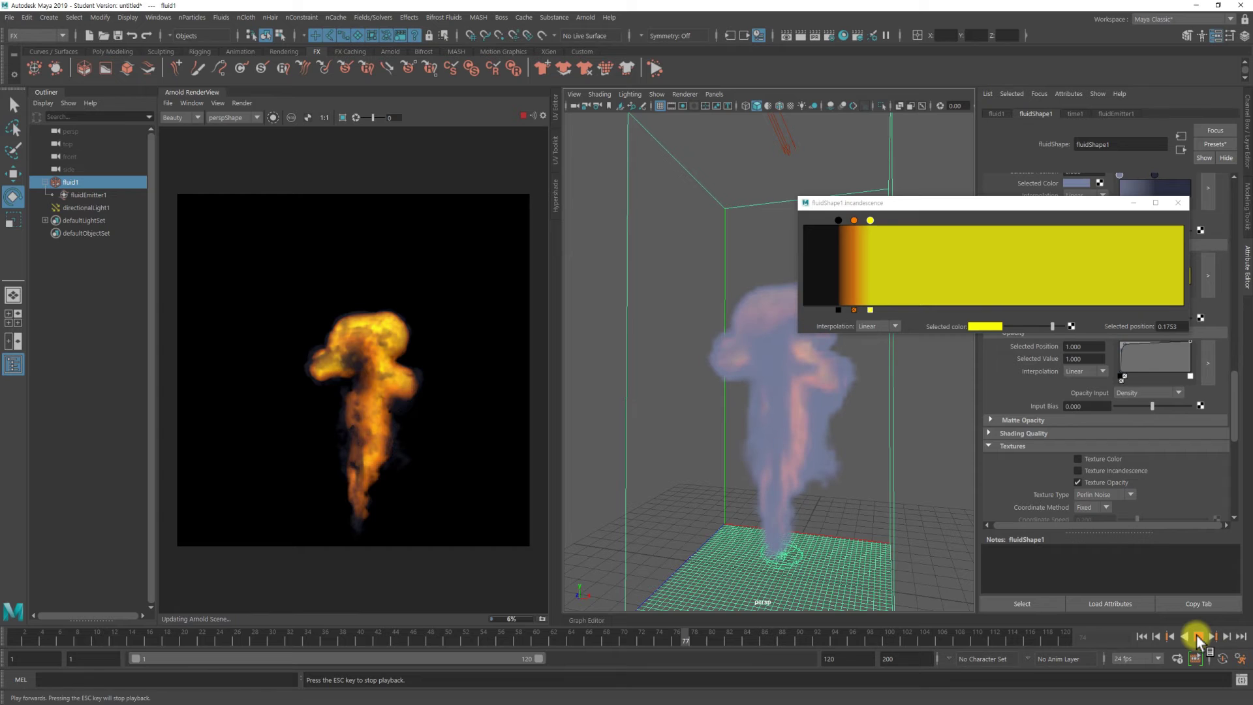
left_click(1198, 637)
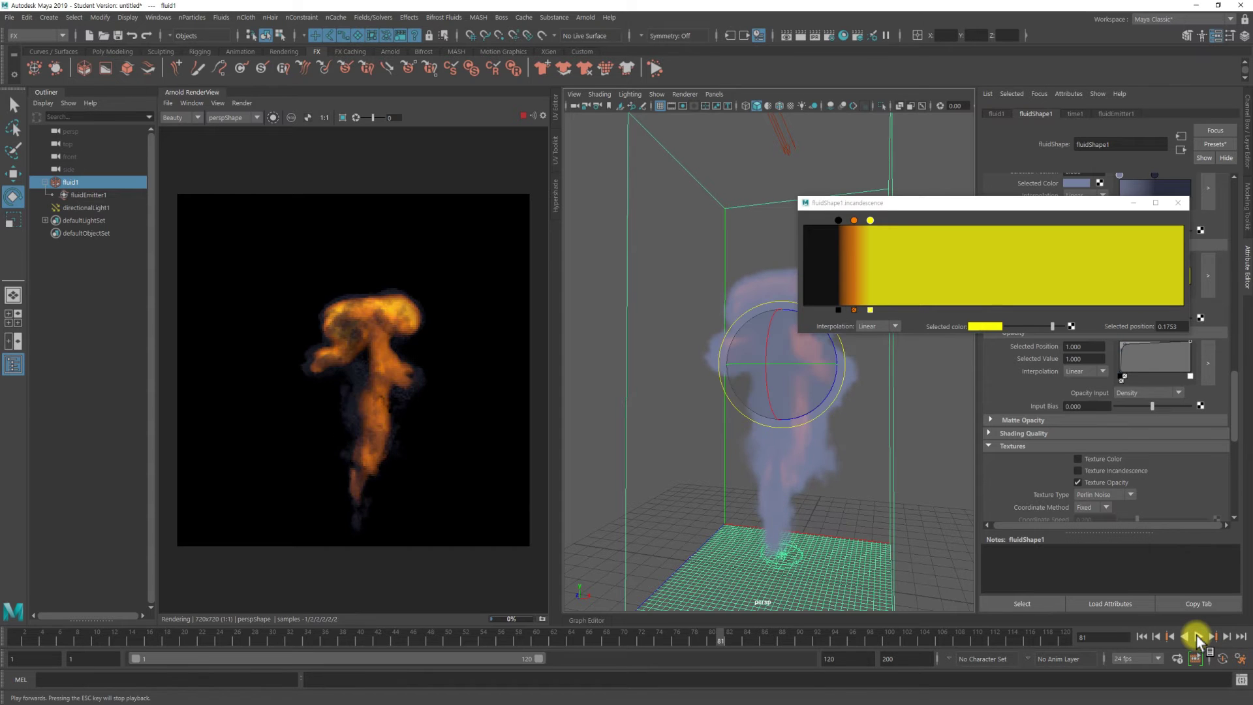
left_click(1198, 637)
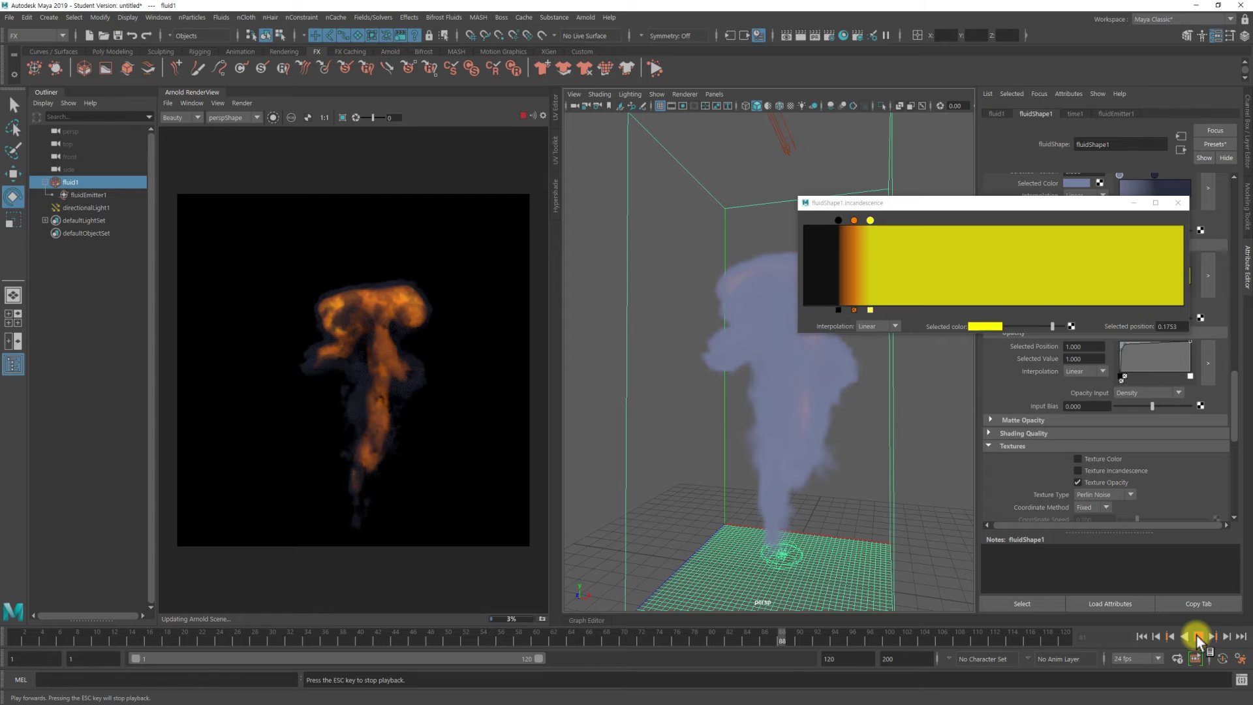
left_click(1198, 637)
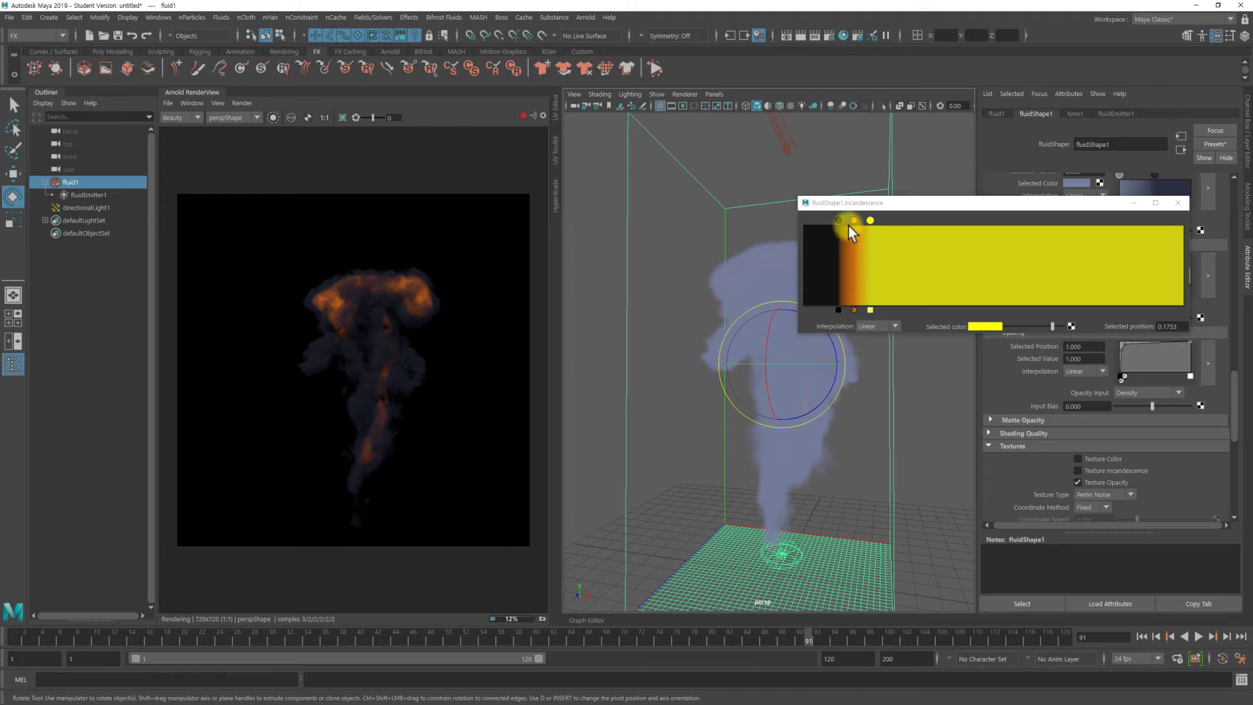
- Set the yellow incandescence key's colour to V 3 and S 0.85
left_click(986, 326)
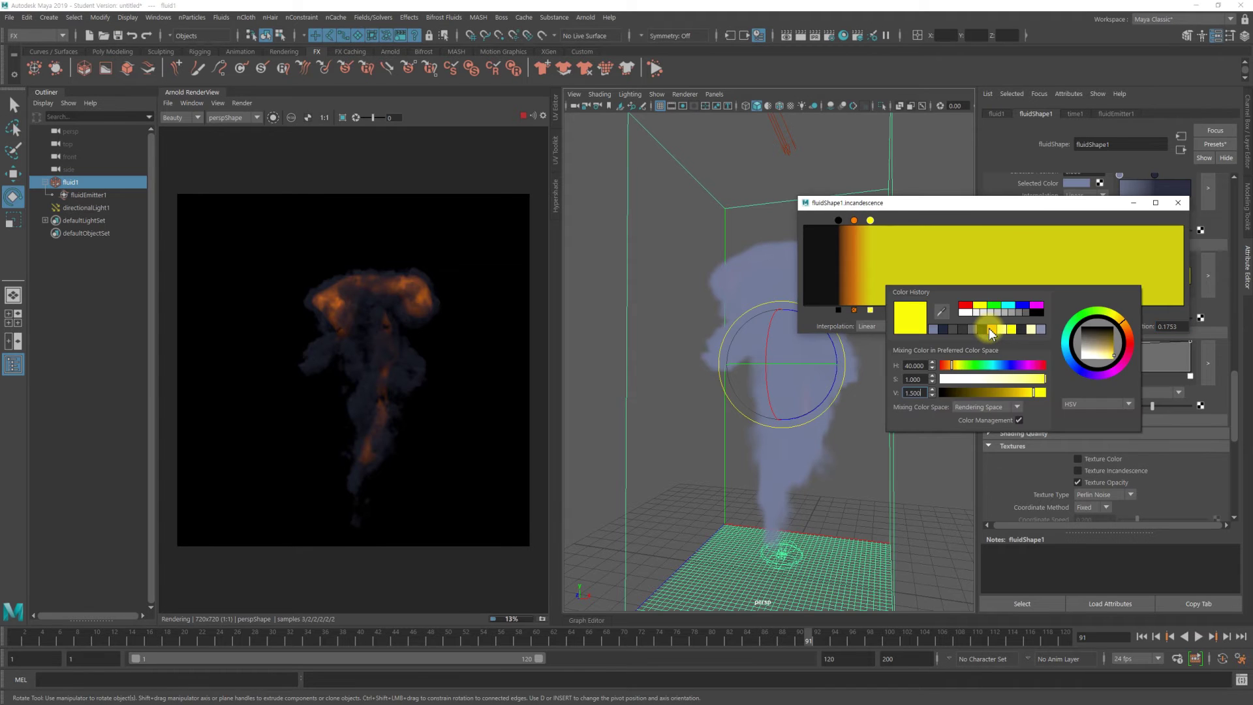
left_click_drag(922, 392, 897, 393)
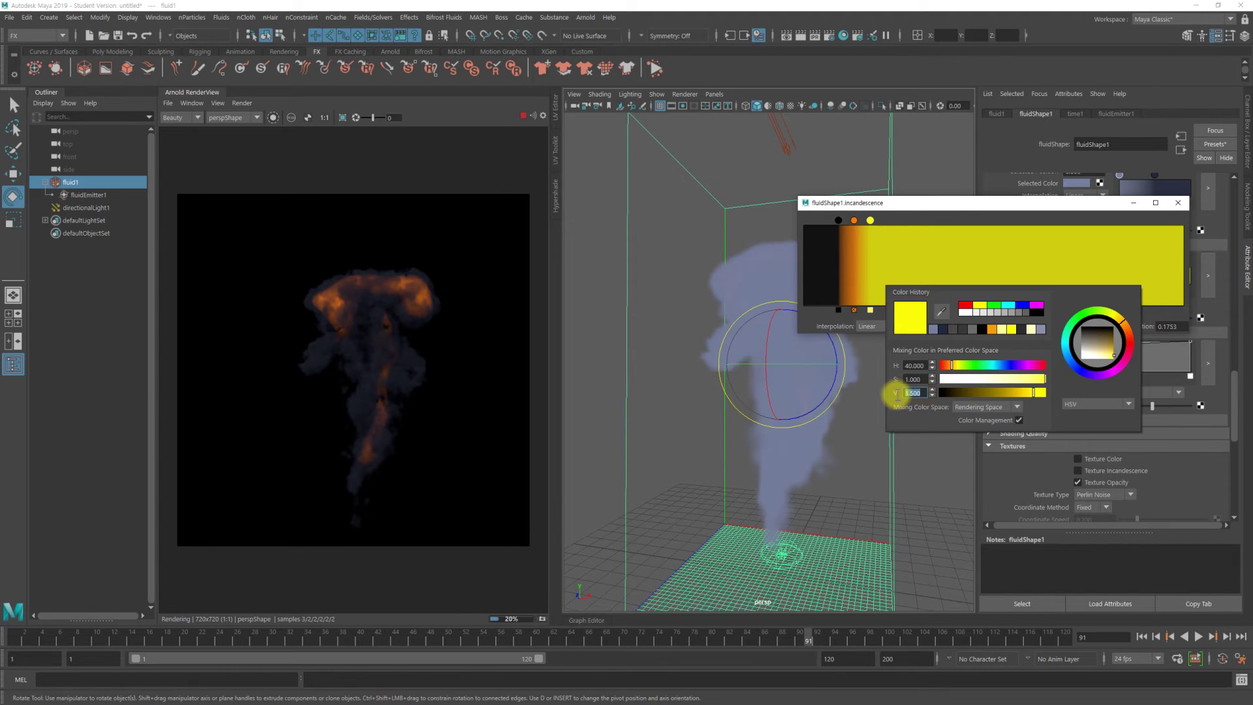
type("3")
key("Return")
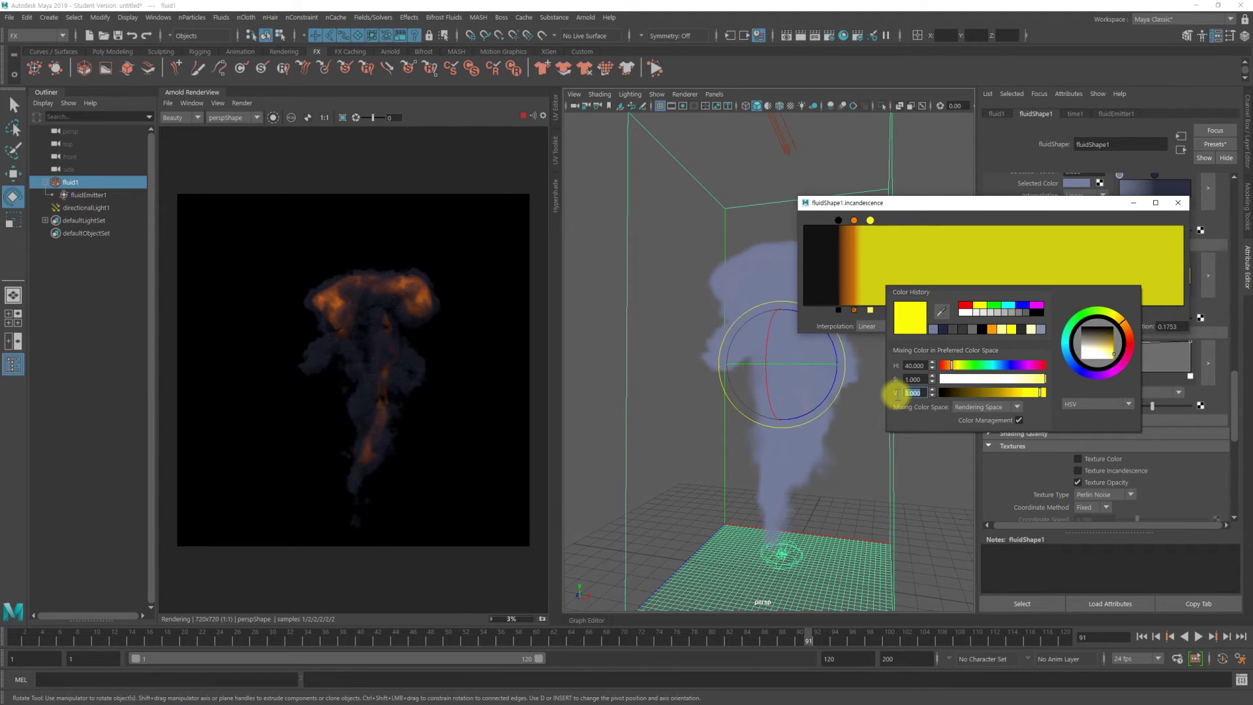
left_click(1030, 379)
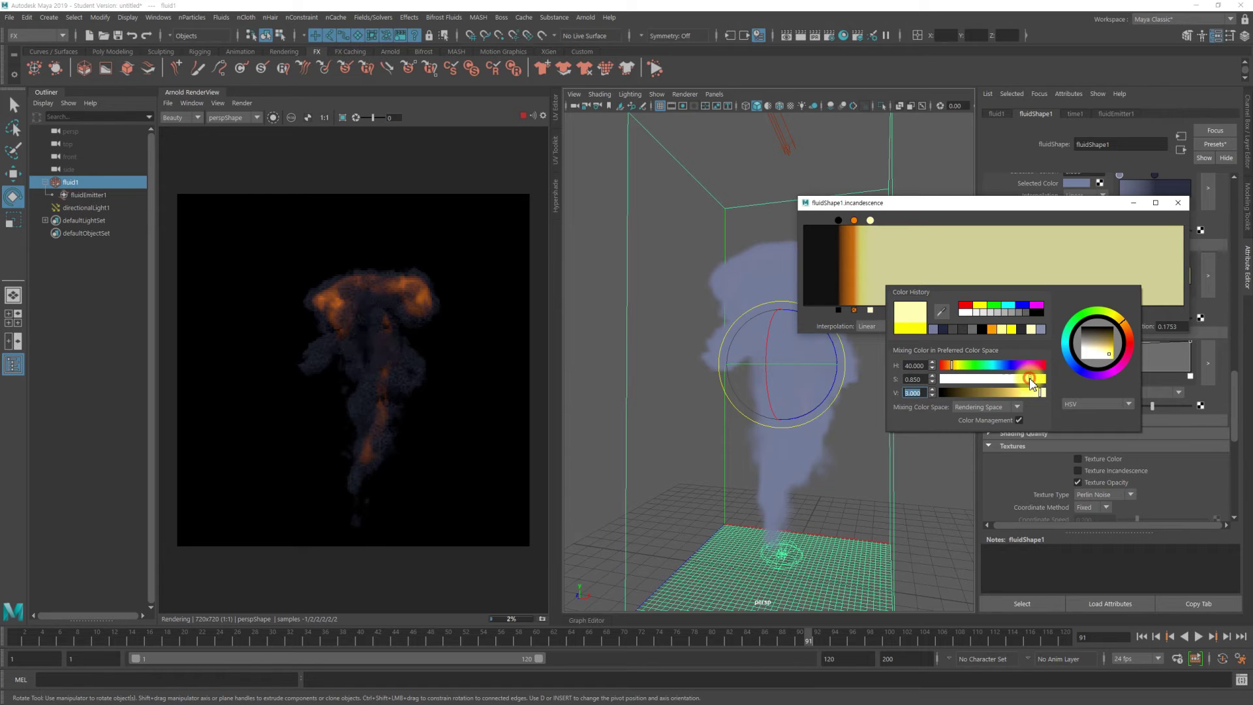
- Set the orange incandescence key's V to 1.5 and close the ramp window
left_click(854, 221)
left_click(990, 328)
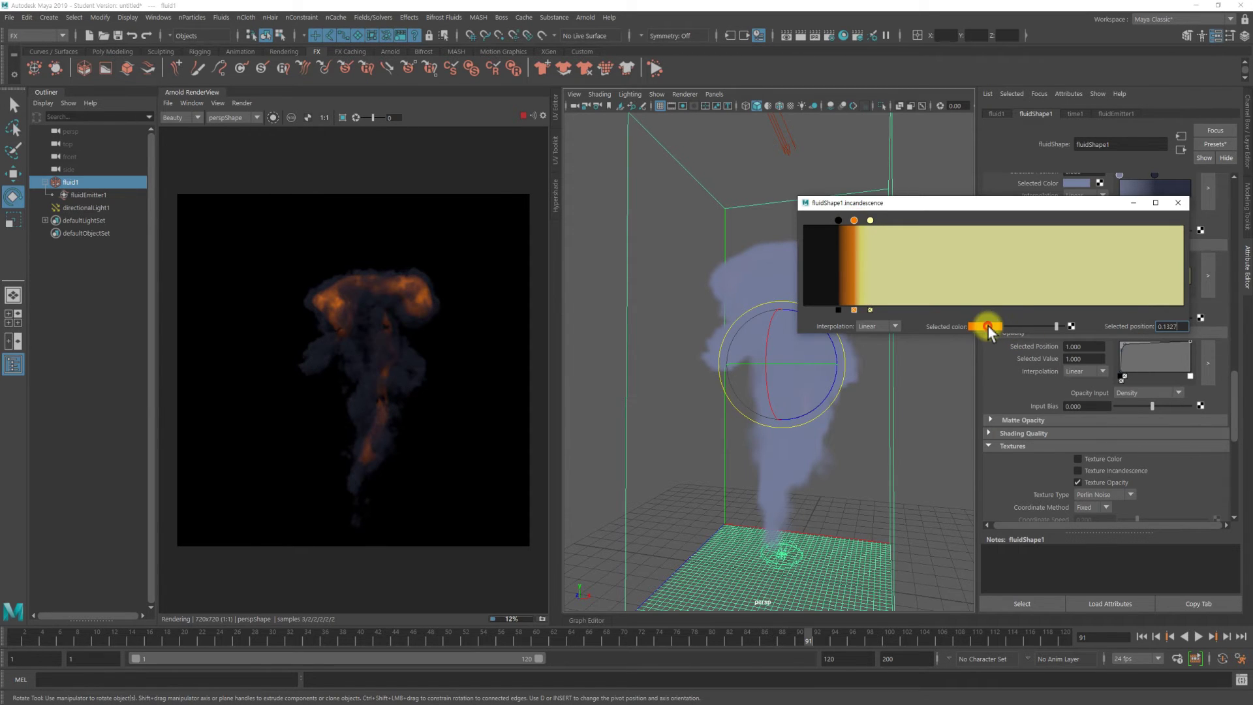
double_click(917, 390)
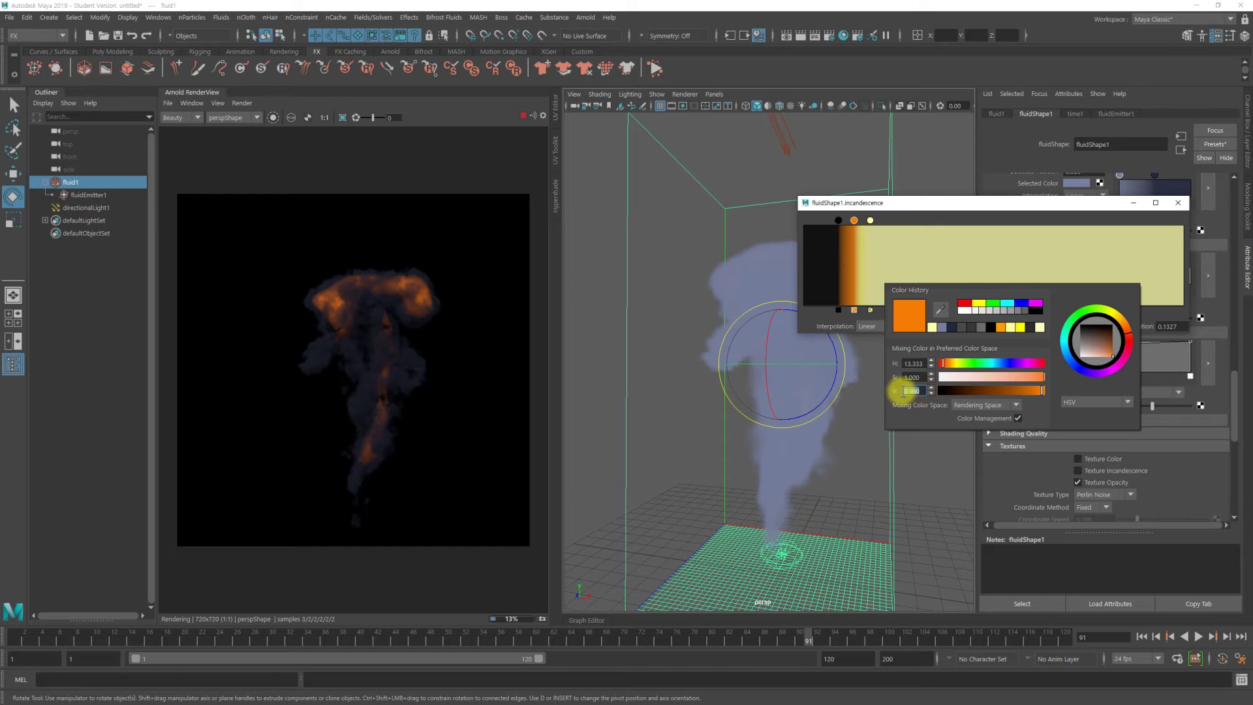
type(".5")
key("Return")
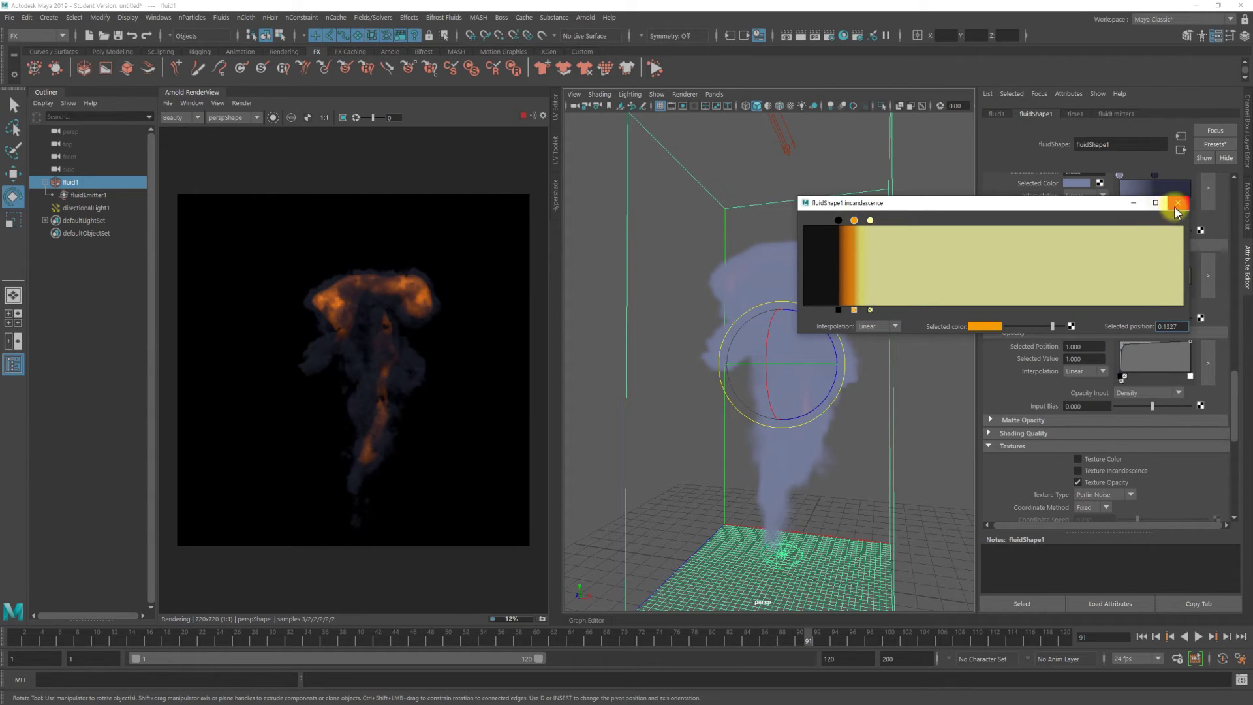
left_click(1177, 205)
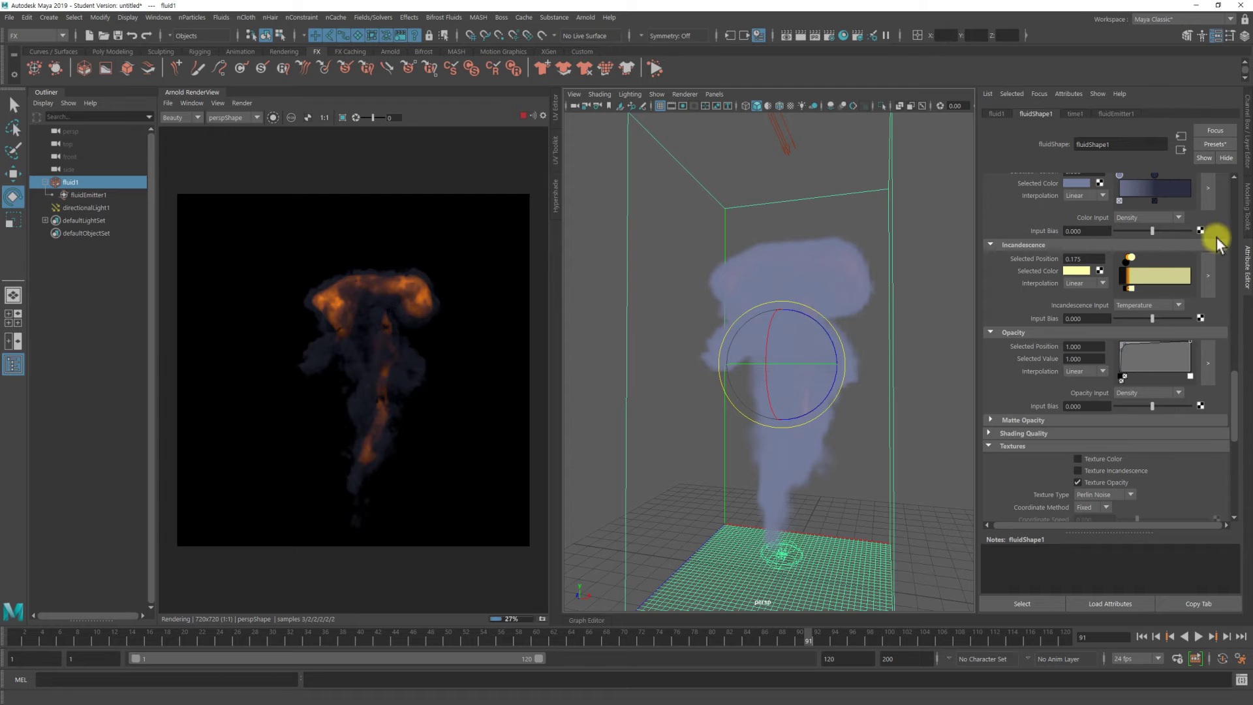
- Enable the incandescence and colour textures, then play the simulation to frame 118
left_click(1108, 470)
left_click(1103, 459)
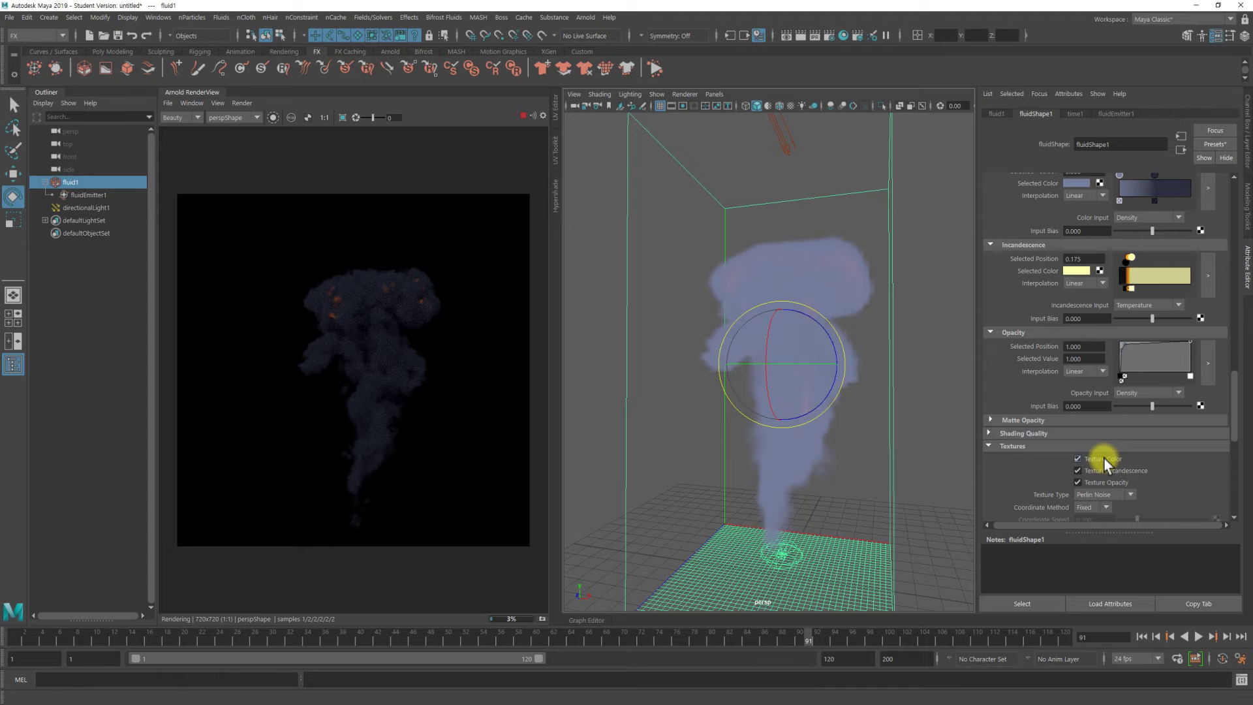
scroll(1117, 480, "down", 1)
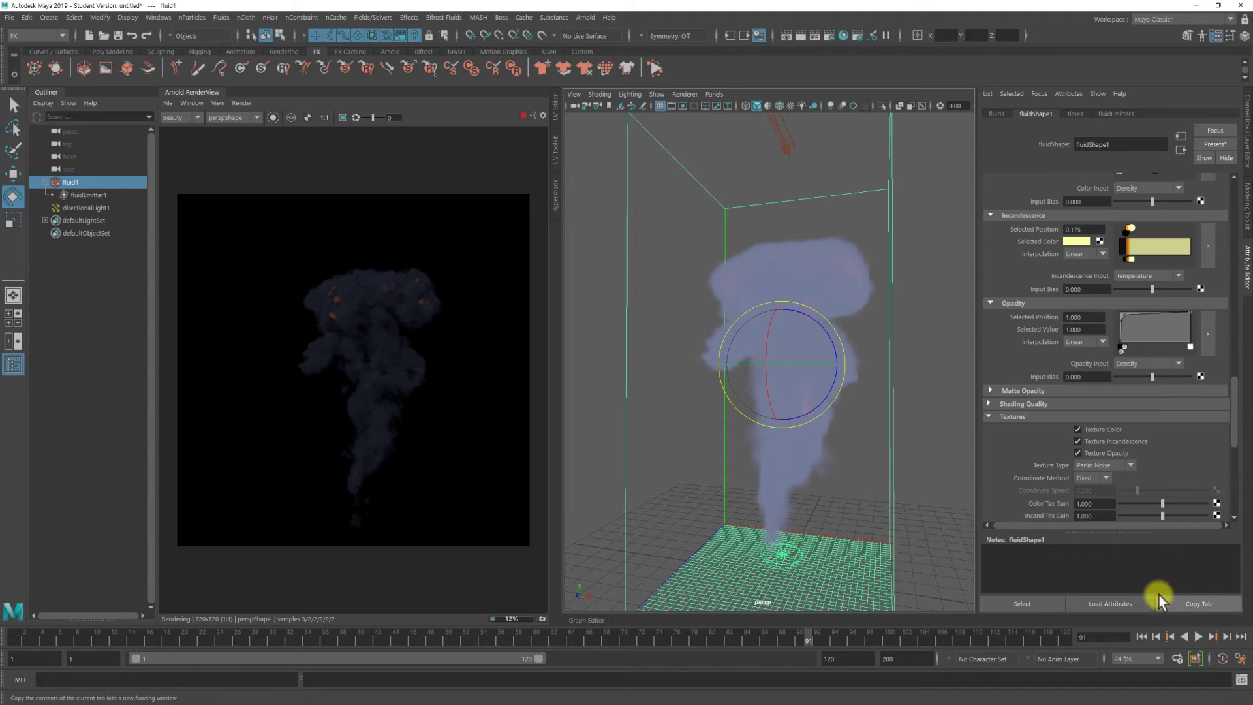
left_click(1198, 636)
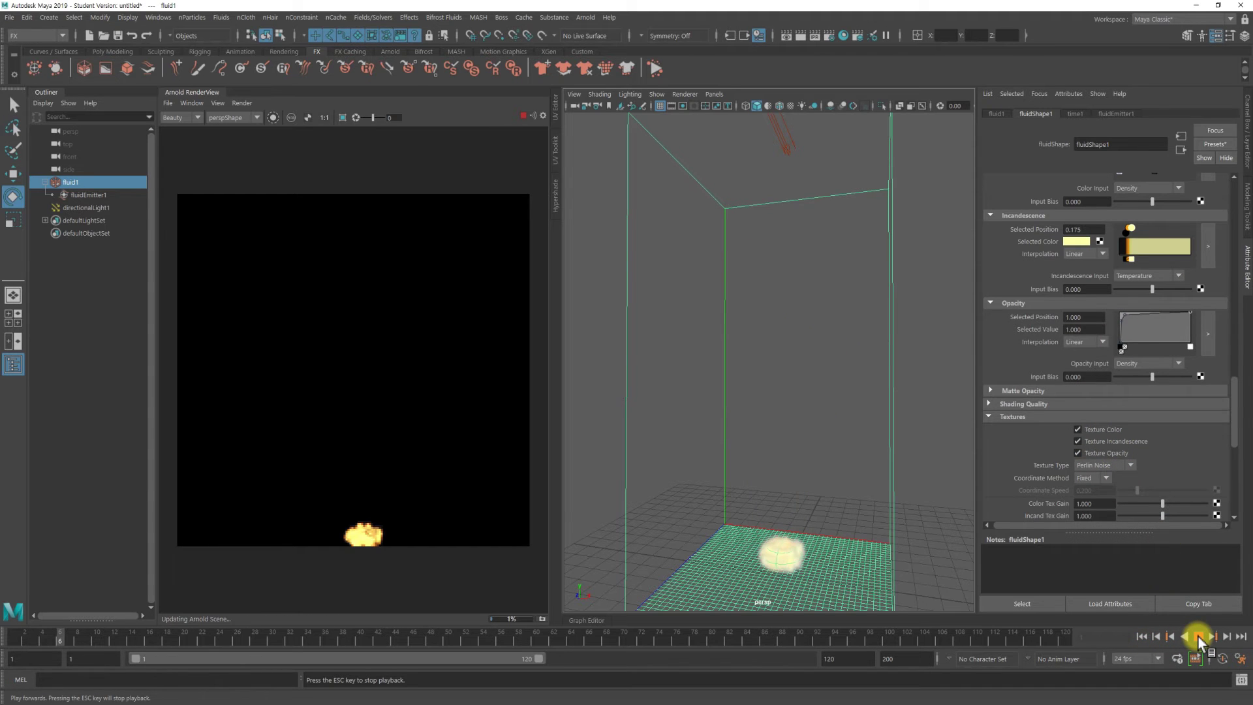
middle_click_drag(513, 530, 502, 530)
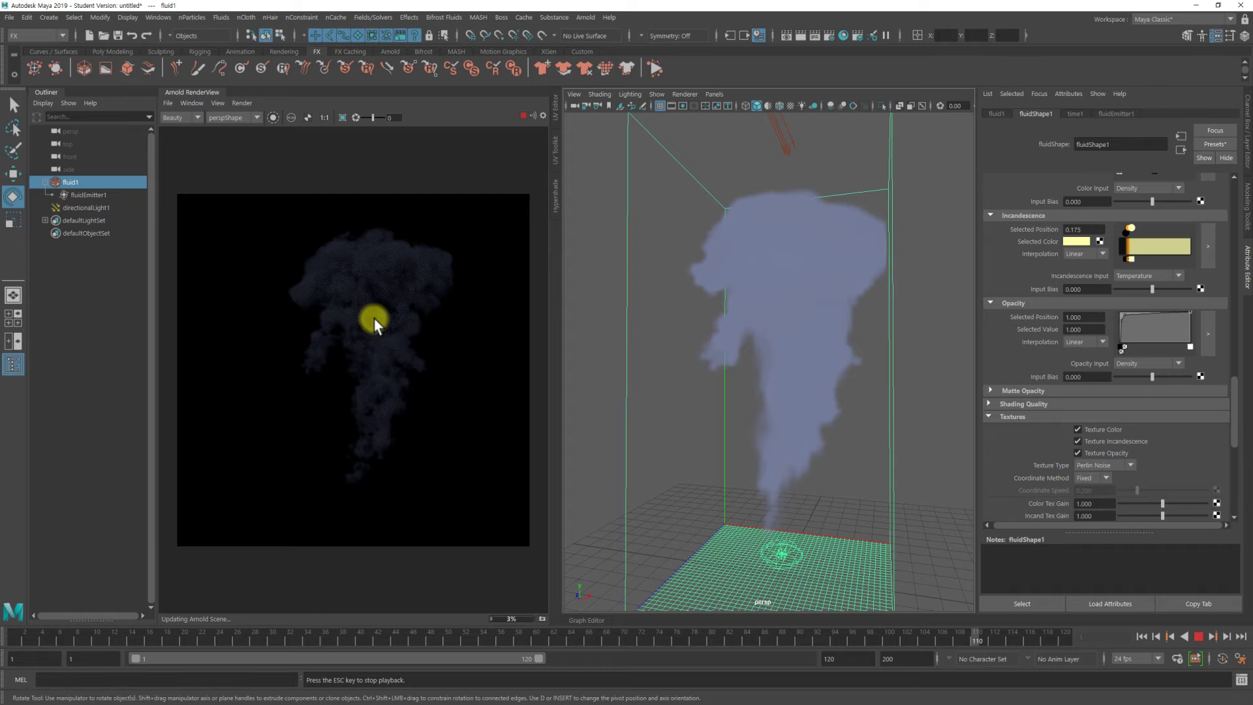
left_click(1199, 638)
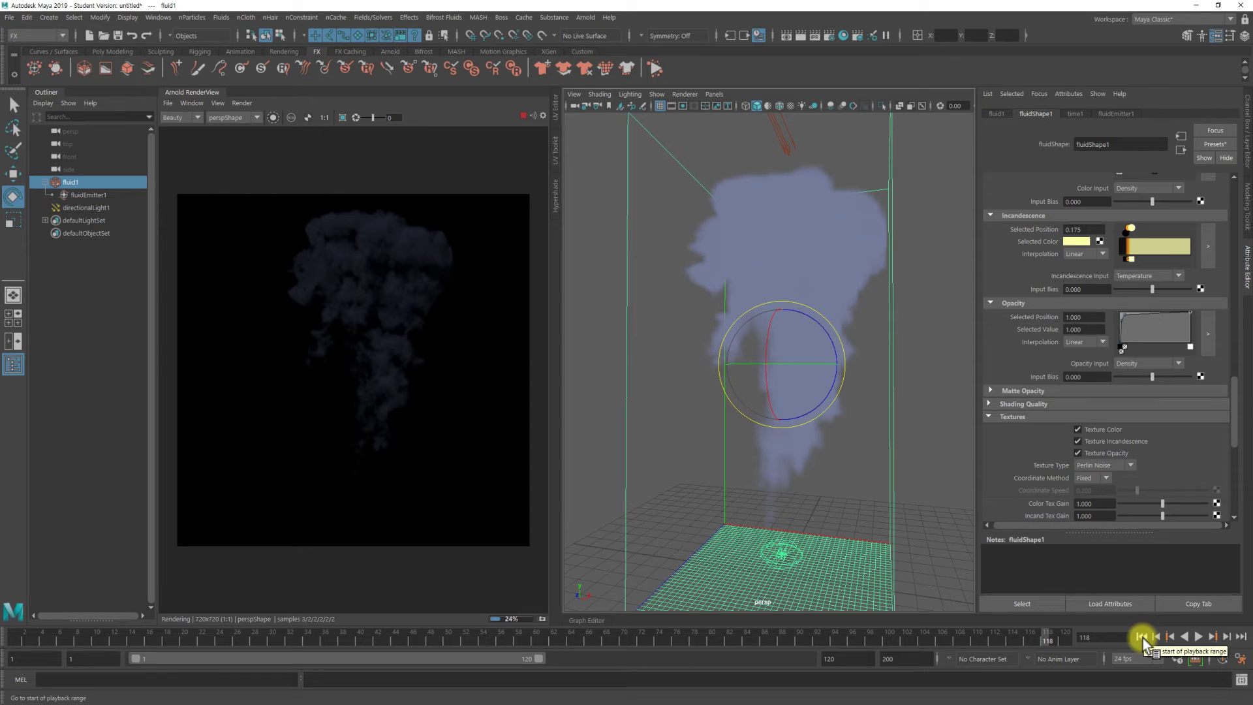
- Save the scene as explosion.mb, accepting the Student Version notice, then reselect the container
key("1")
left_click(914, 308)
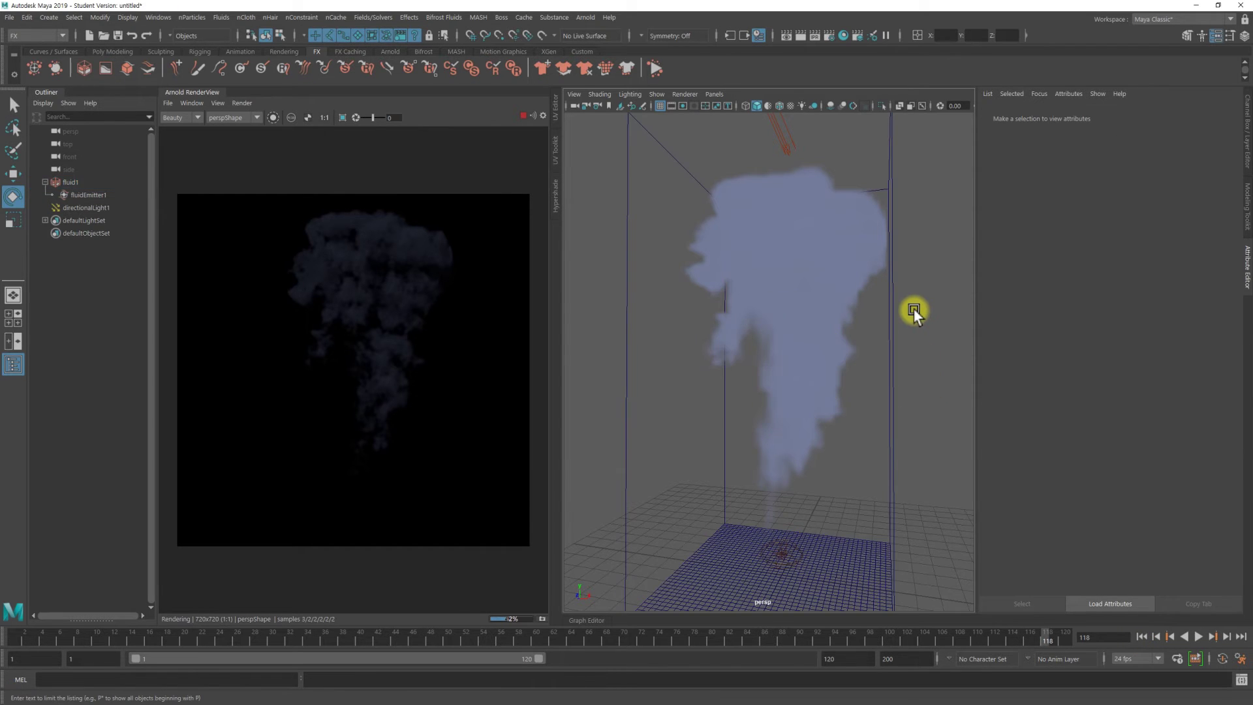
left_click(10, 18)
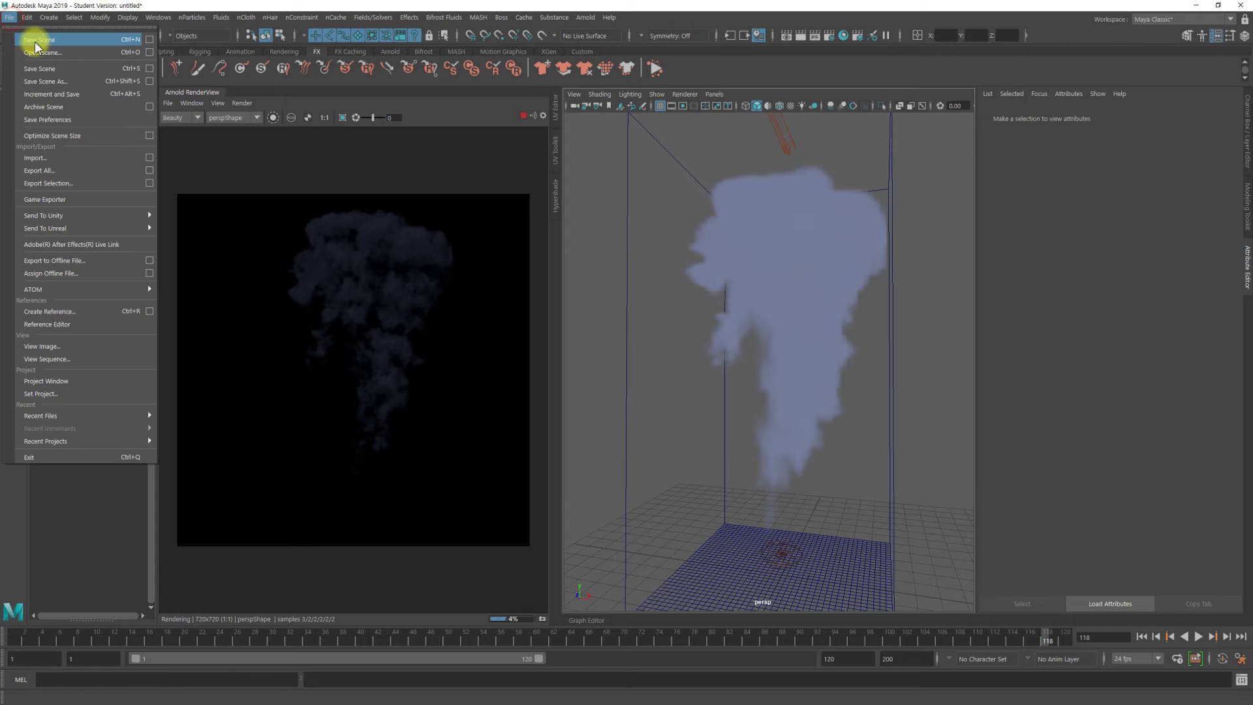
left_click(68, 88)
type("explost")
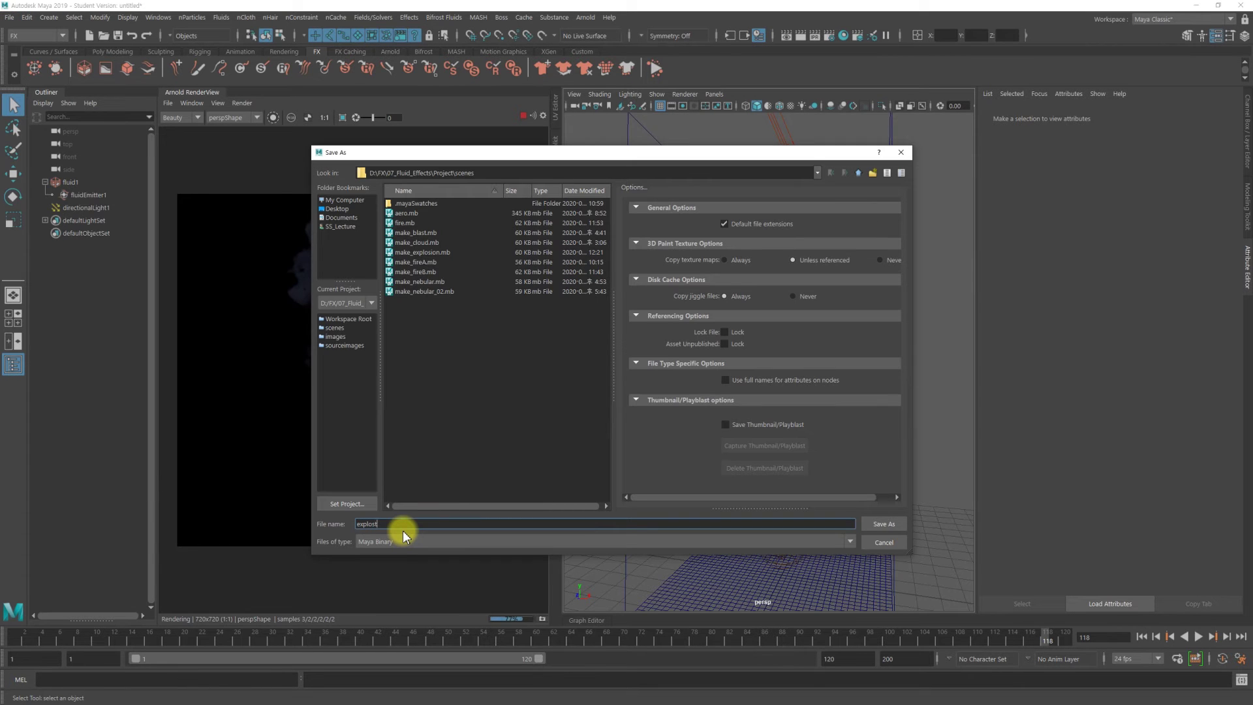
key("BackSpace")
type("ion")
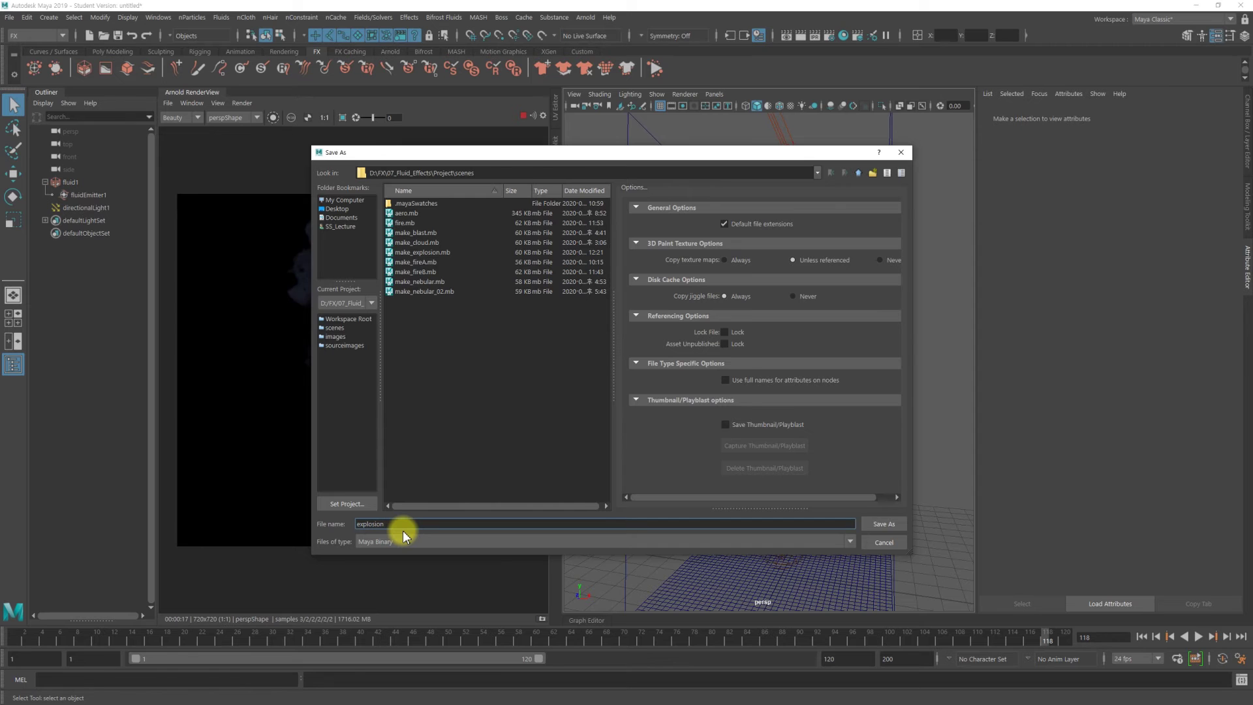
key("Return")
left_click(605, 367)
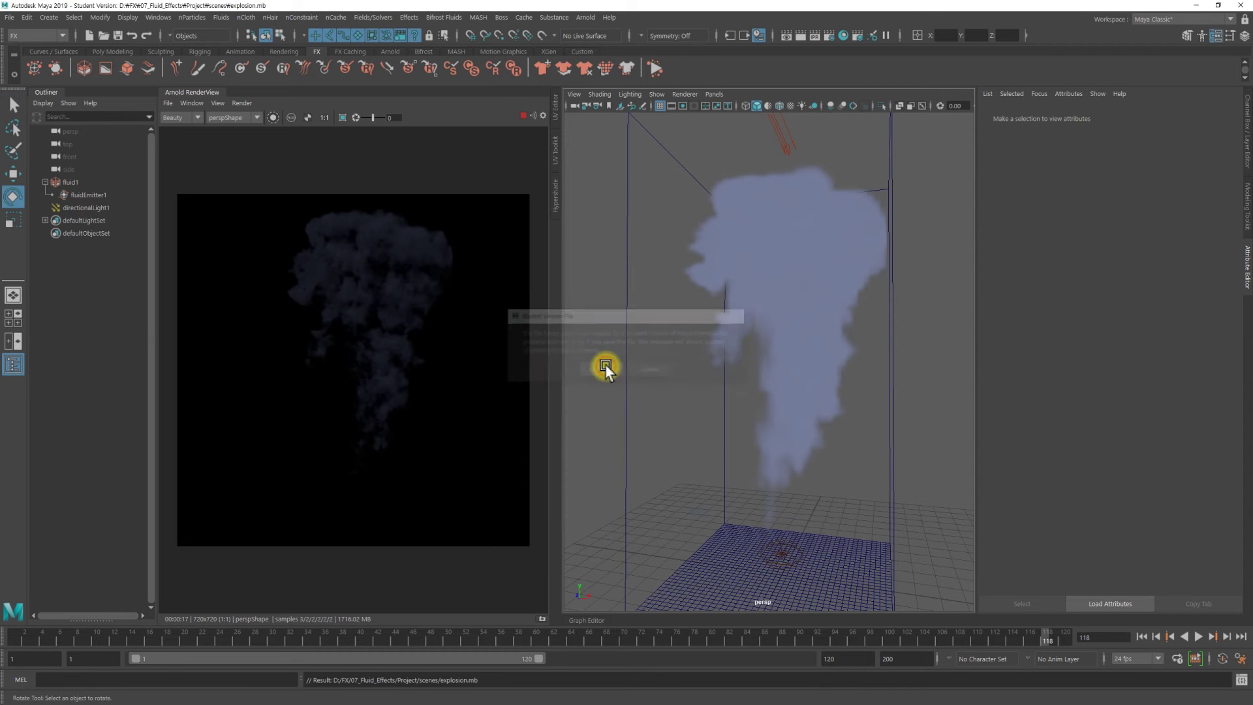
left_click(614, 235)
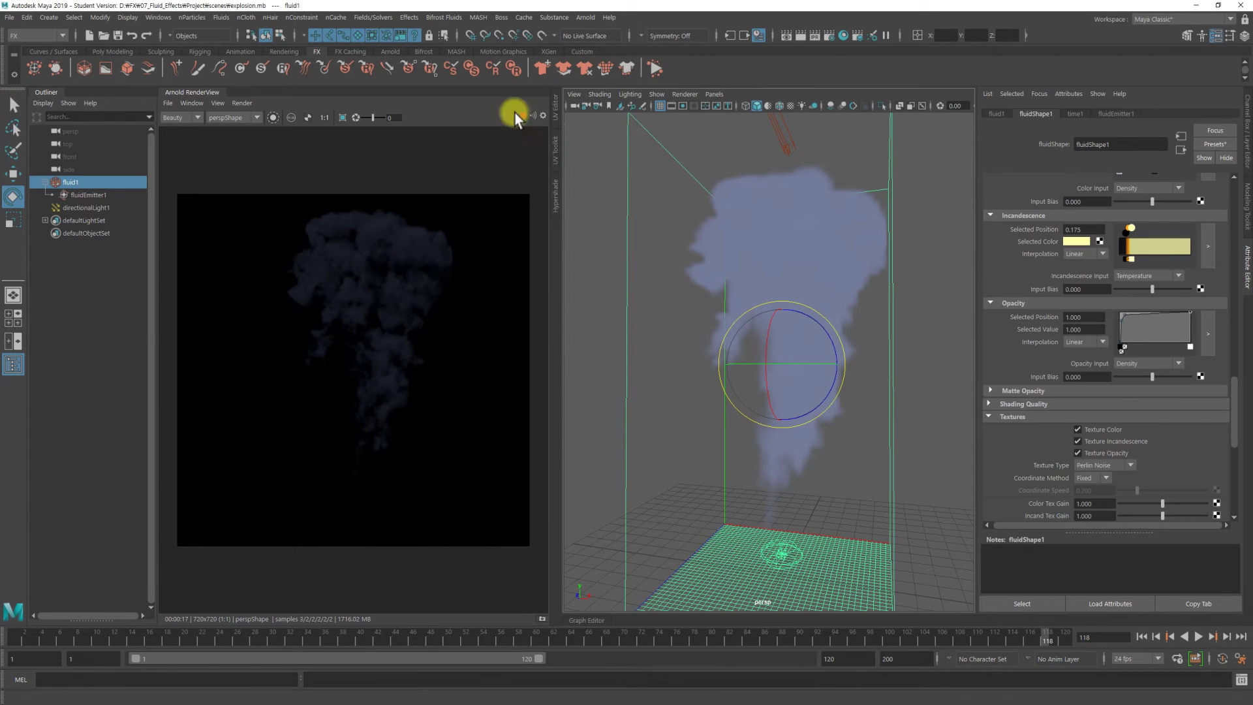
- Try creating a new Maya Fluid nCache from the cache options
left_click(365, 20)
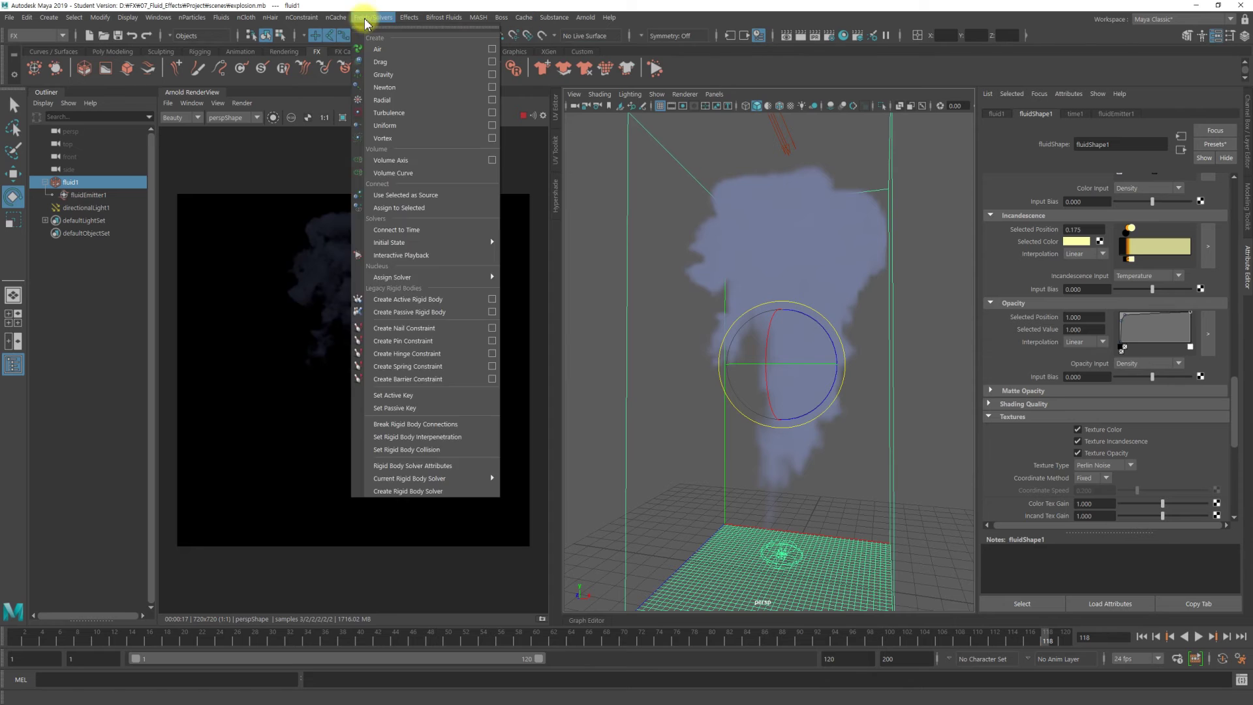
mouse_move(370, 49)
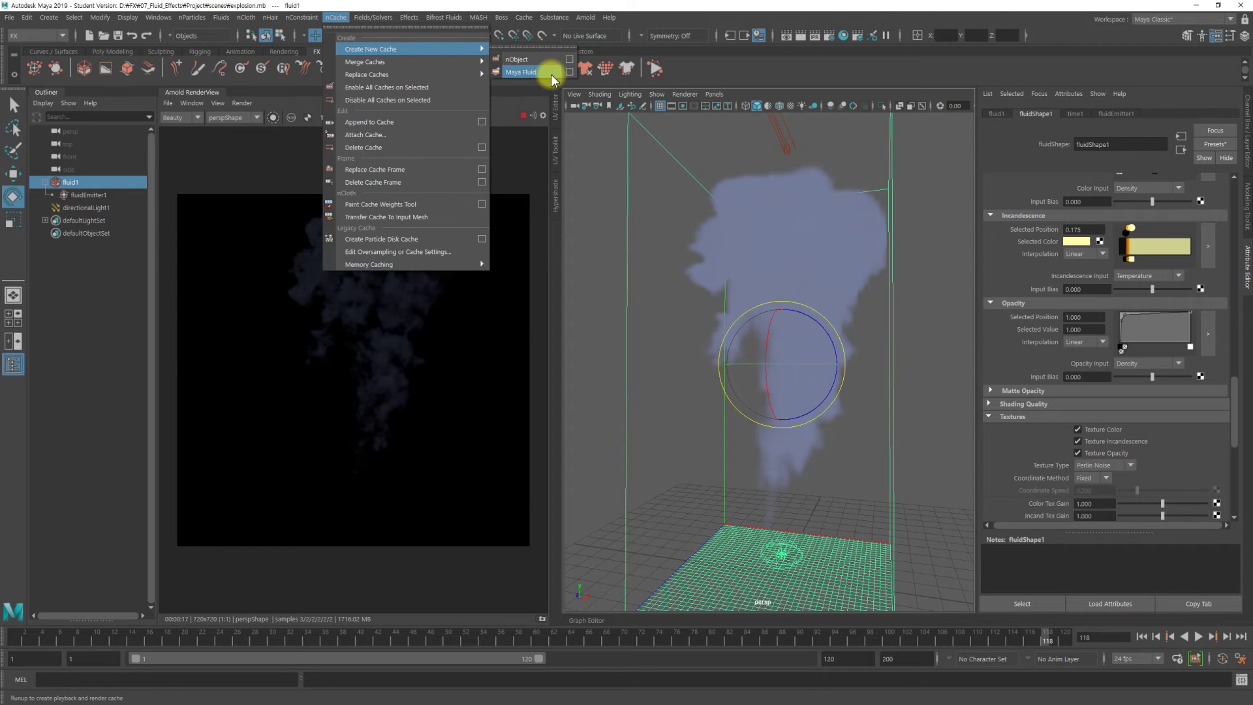
left_click(570, 72)
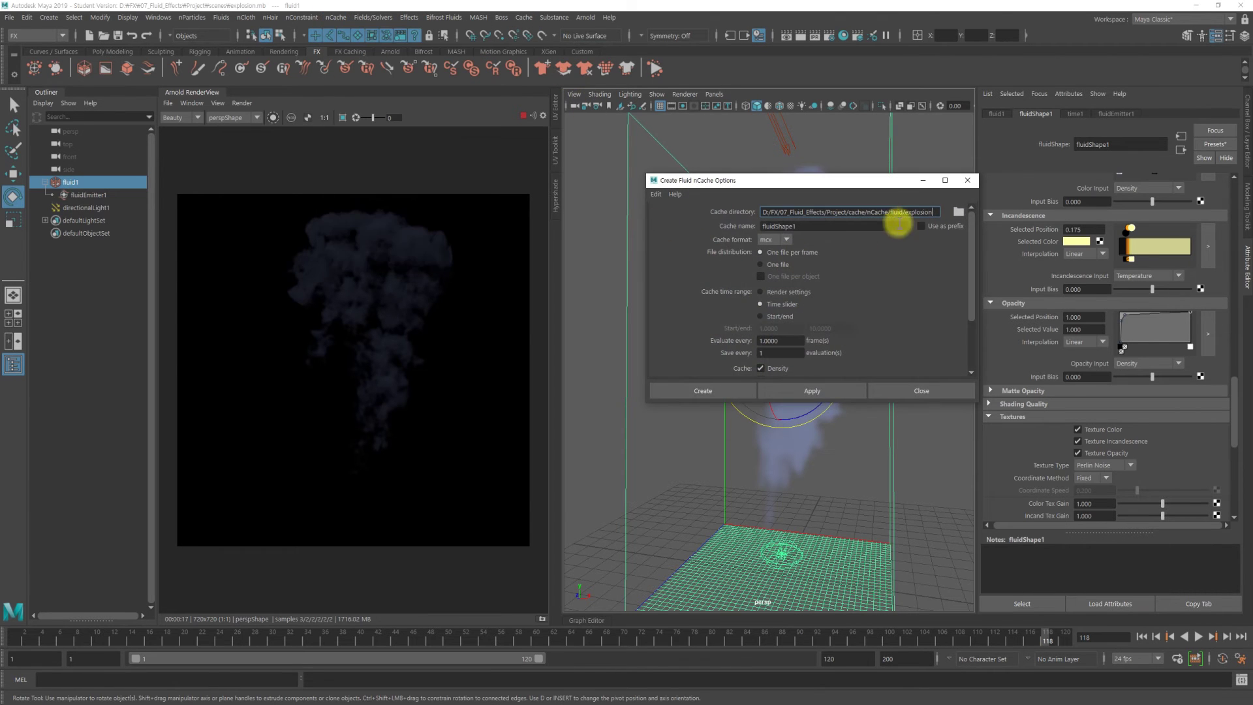
left_click(729, 389)
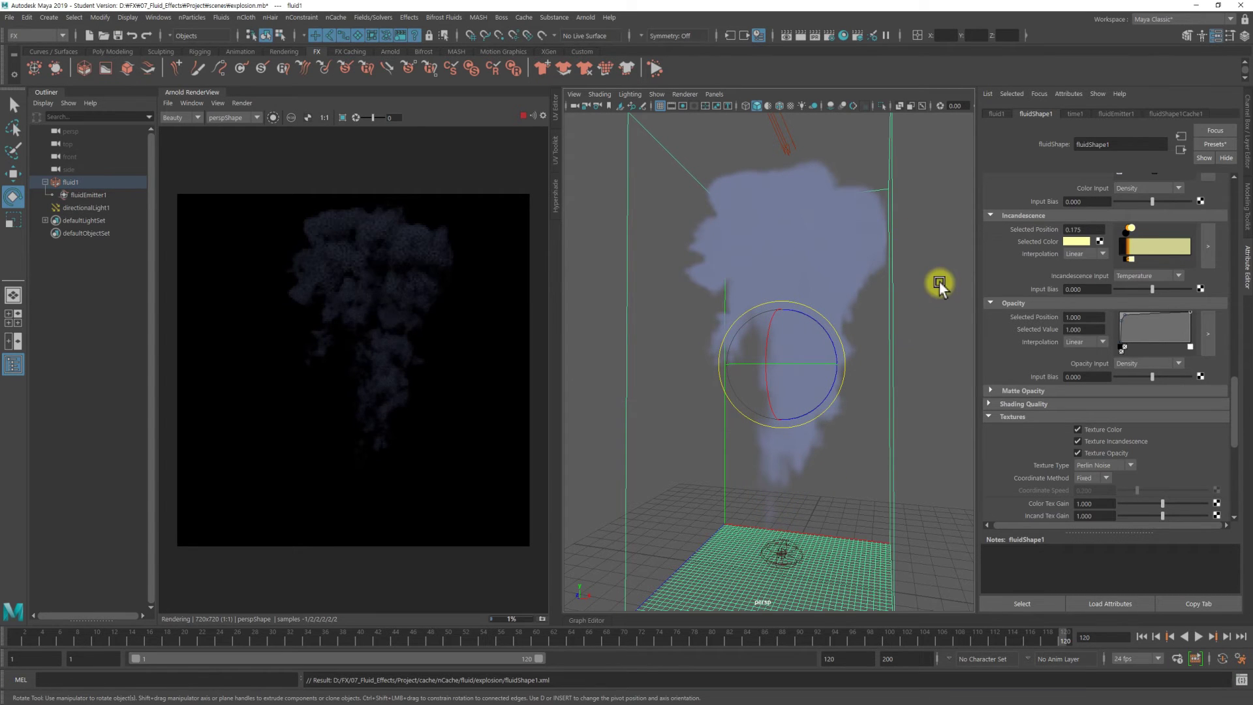
scroll(1122, 256, "up", 5)
scroll(1122, 253, "up", 5)
scroll(1121, 250, "up", 5)
scroll(1121, 248, "up", 3)
left_click(1102, 219)
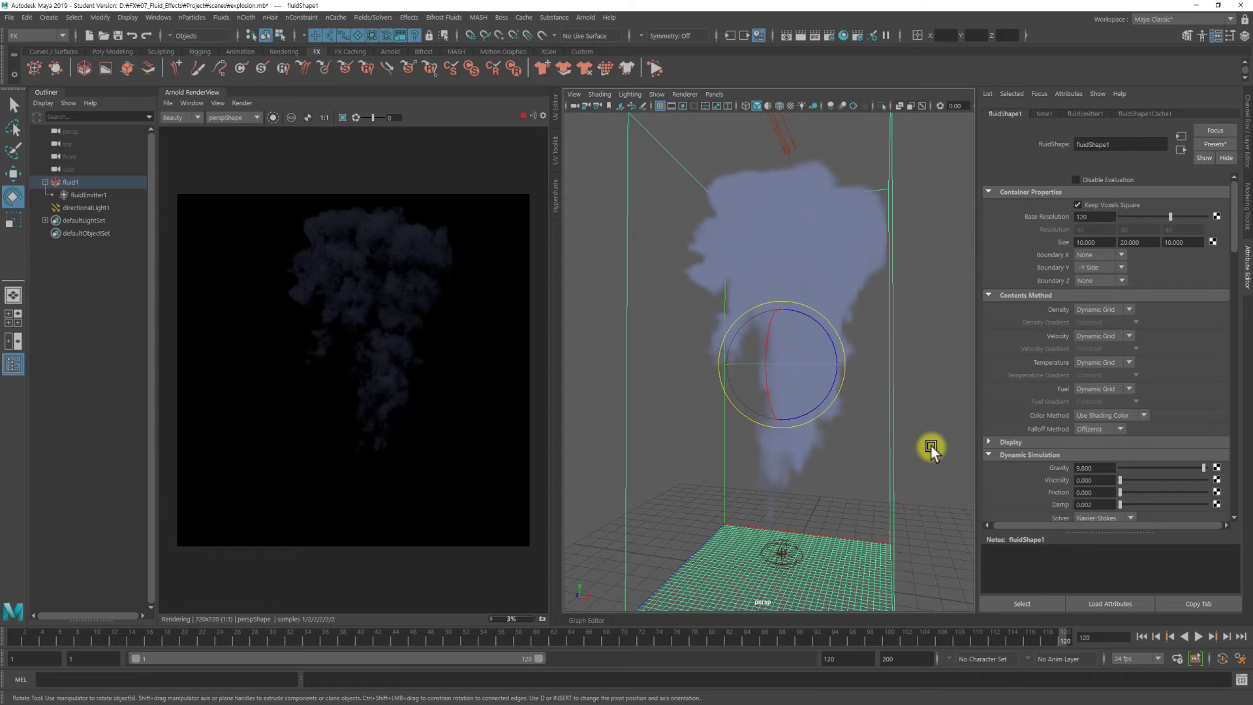
- With fluid1 selected, create the cache again, replacing the existing fluidShape1 cache
left_click(756, 360)
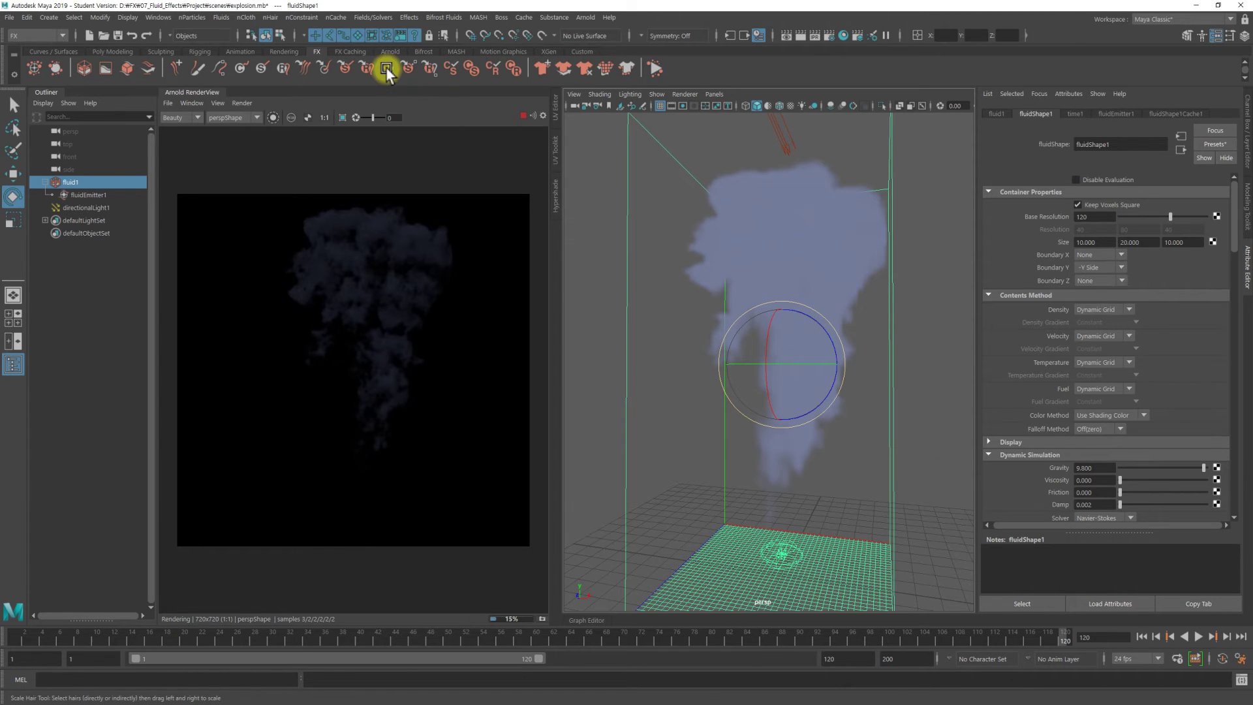
left_click(337, 18)
mouse_move(401, 49)
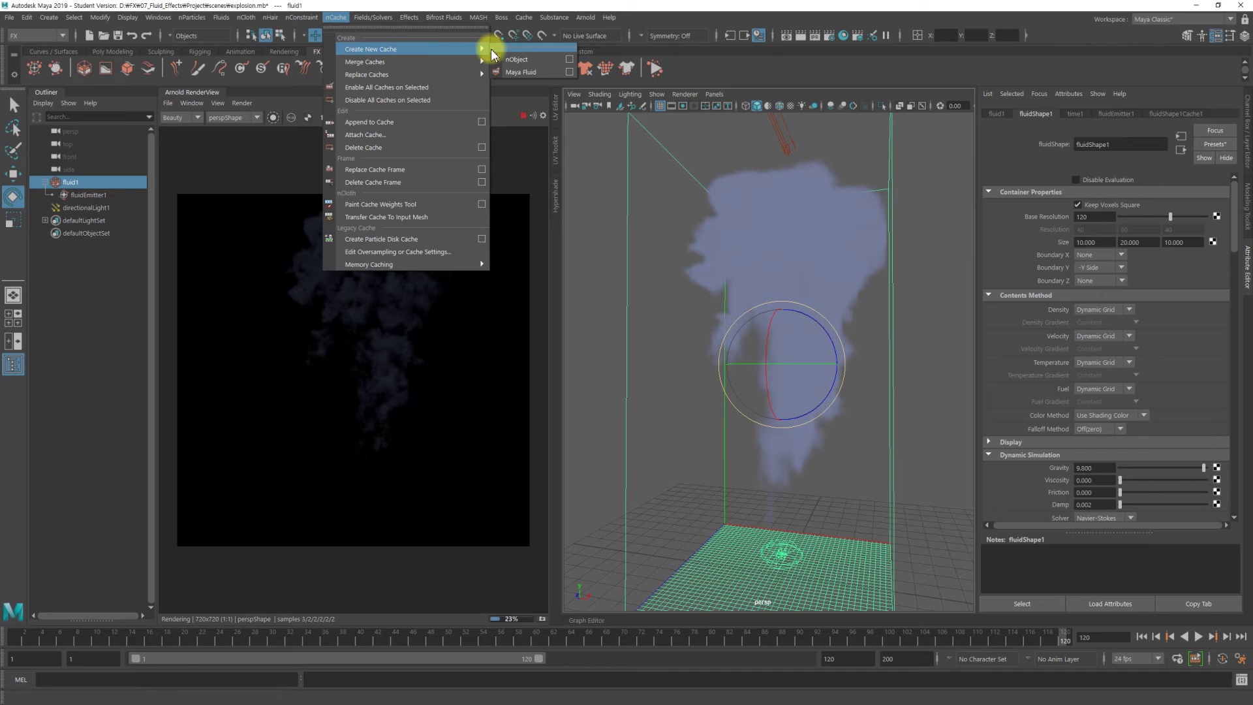
left_click(542, 72)
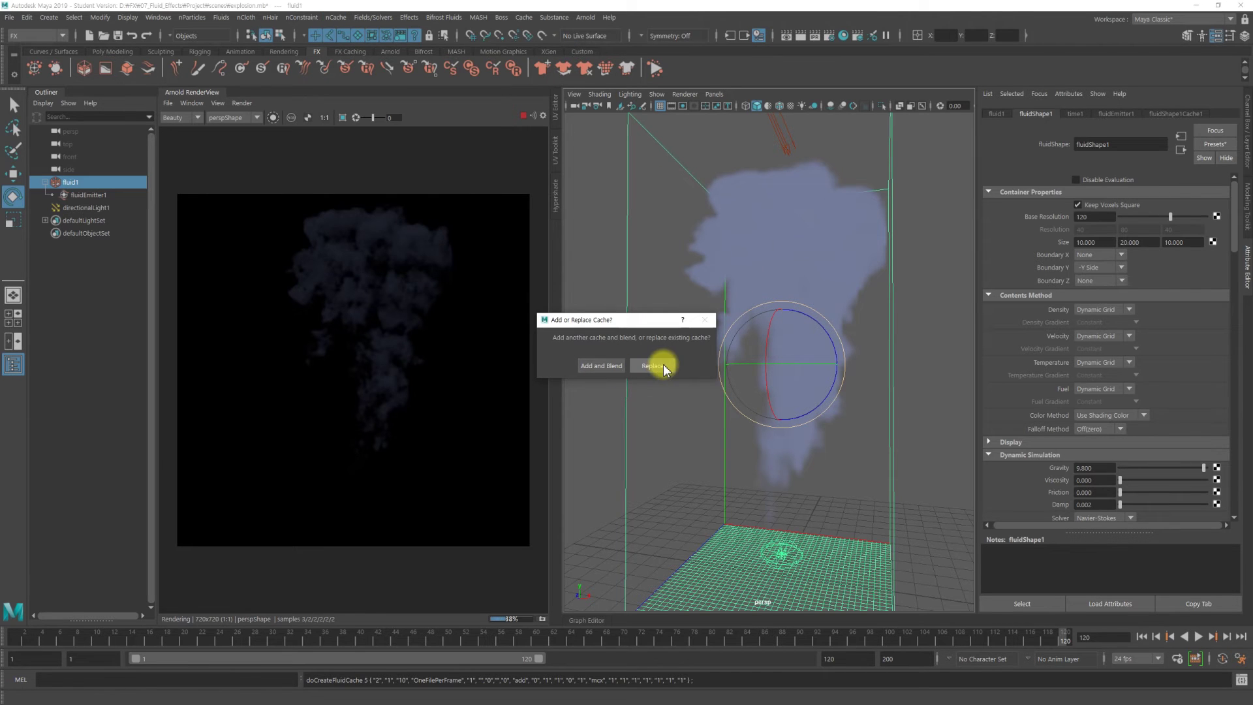
left_click(663, 368)
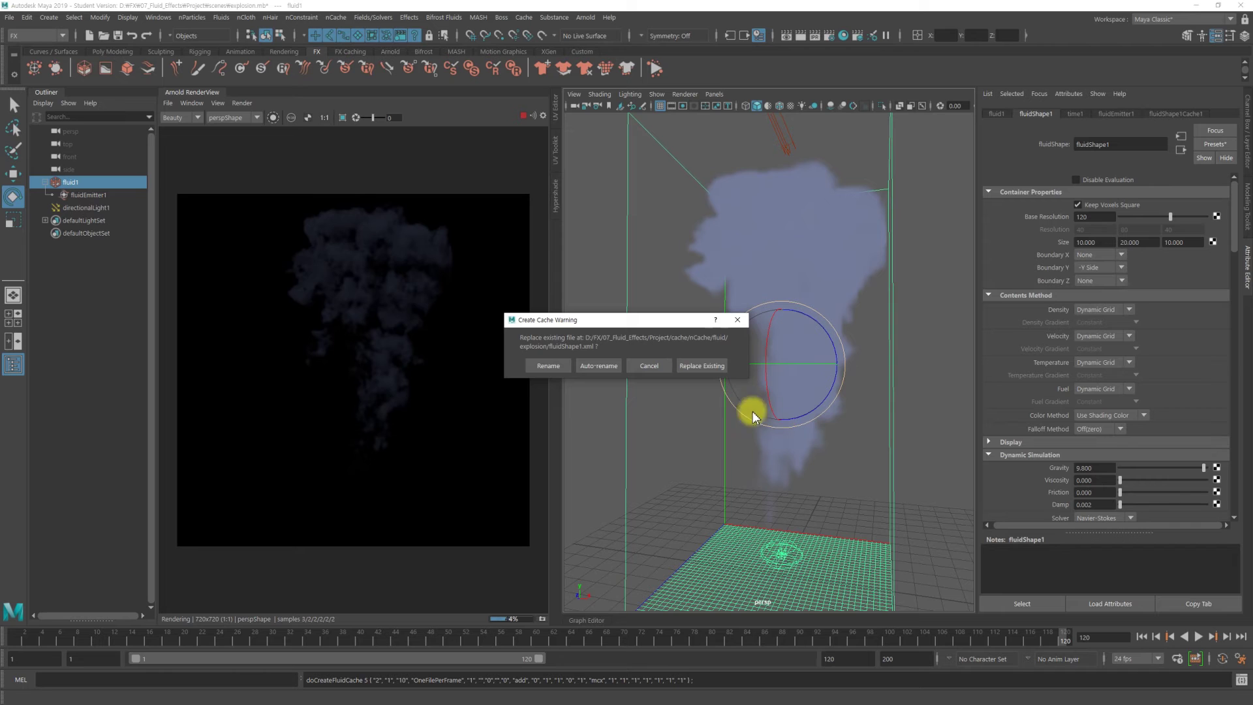
left_click(700, 367)
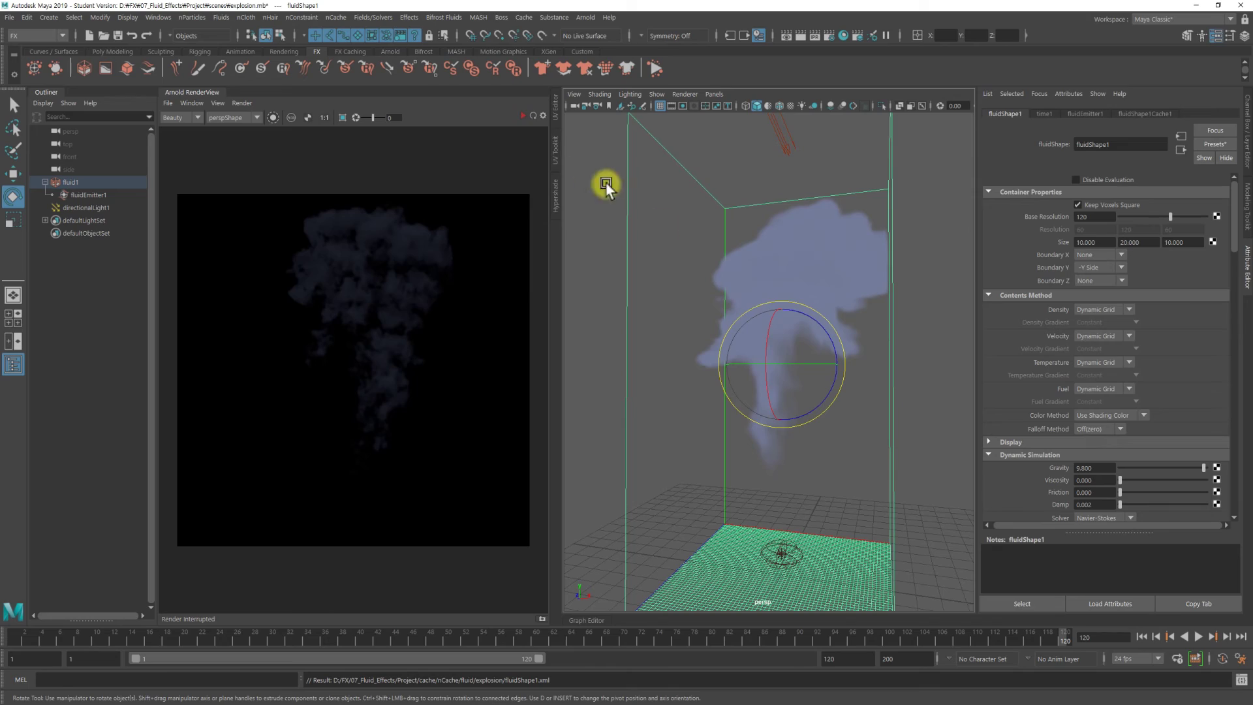
- Set the fluid container Size X and Z to 15 and return to frame 1
mouse_move(914, 382)
left_mouse_down("alt")
mouse_move(882, 408)
mouse_move(786, 426)
mouse_move(715, 408)
mouse_move(721, 394)
mouse_move(911, 389)
mouse_move(895, 385)
mouse_move(880, 413)
mouse_move(894, 428)
mouse_move(856, 378)
mouse_move(701, 374)
mouse_move(878, 374)
left_mouse_up("alt")
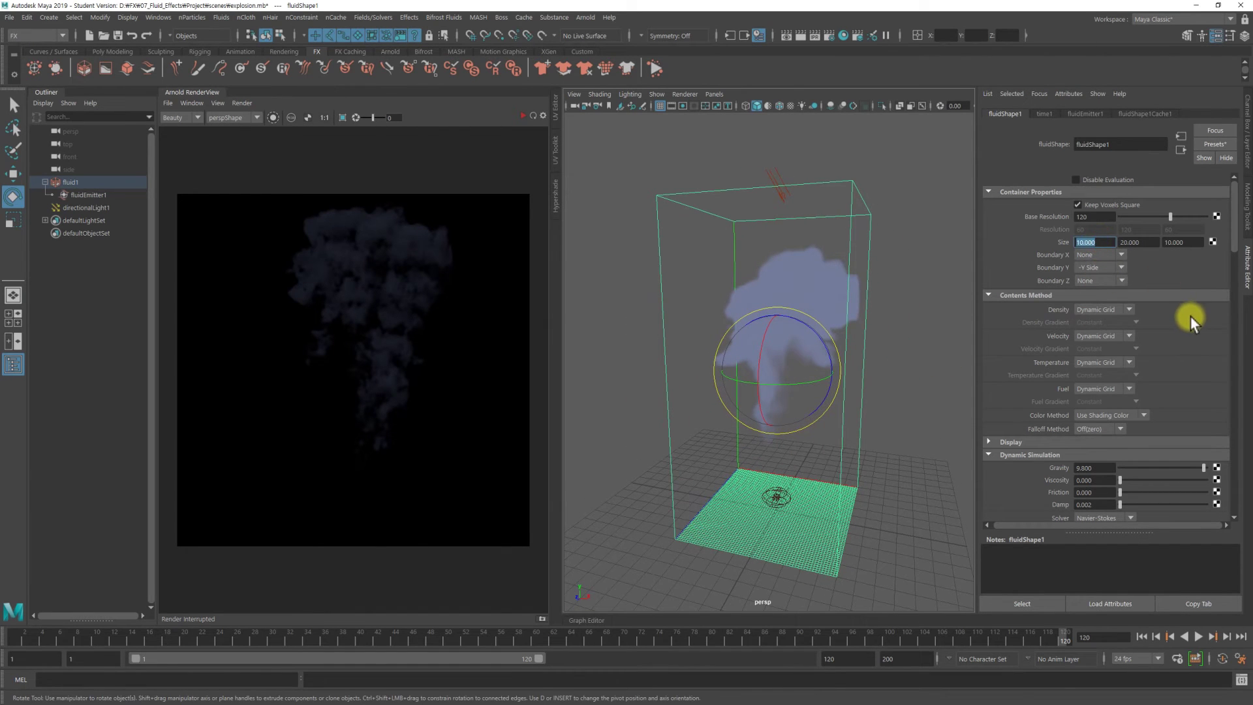
type("15")
key("Return")
double_click(1191, 242)
type("15.000")
key("Return")
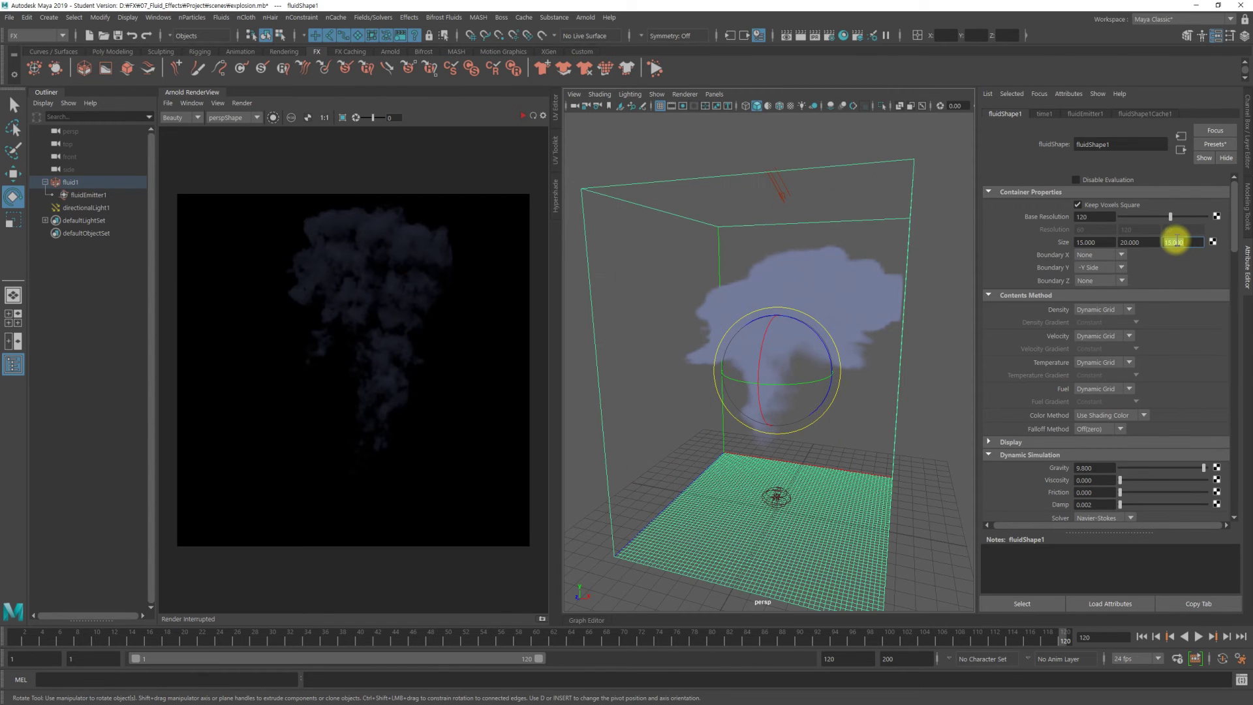
mouse_move(747, 397)
left_mouse_down("alt")
mouse_move(849, 389)
mouse_move(897, 346)
left_mouse_up("alt")
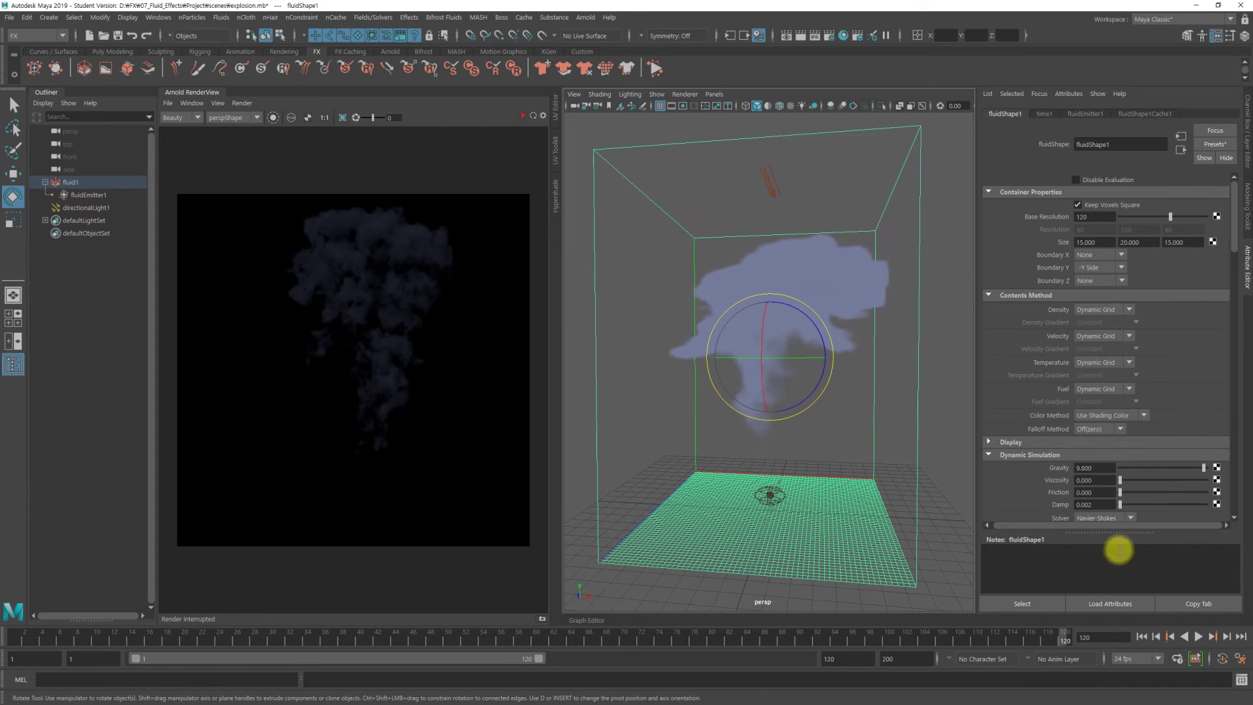
left_click(1144, 637)
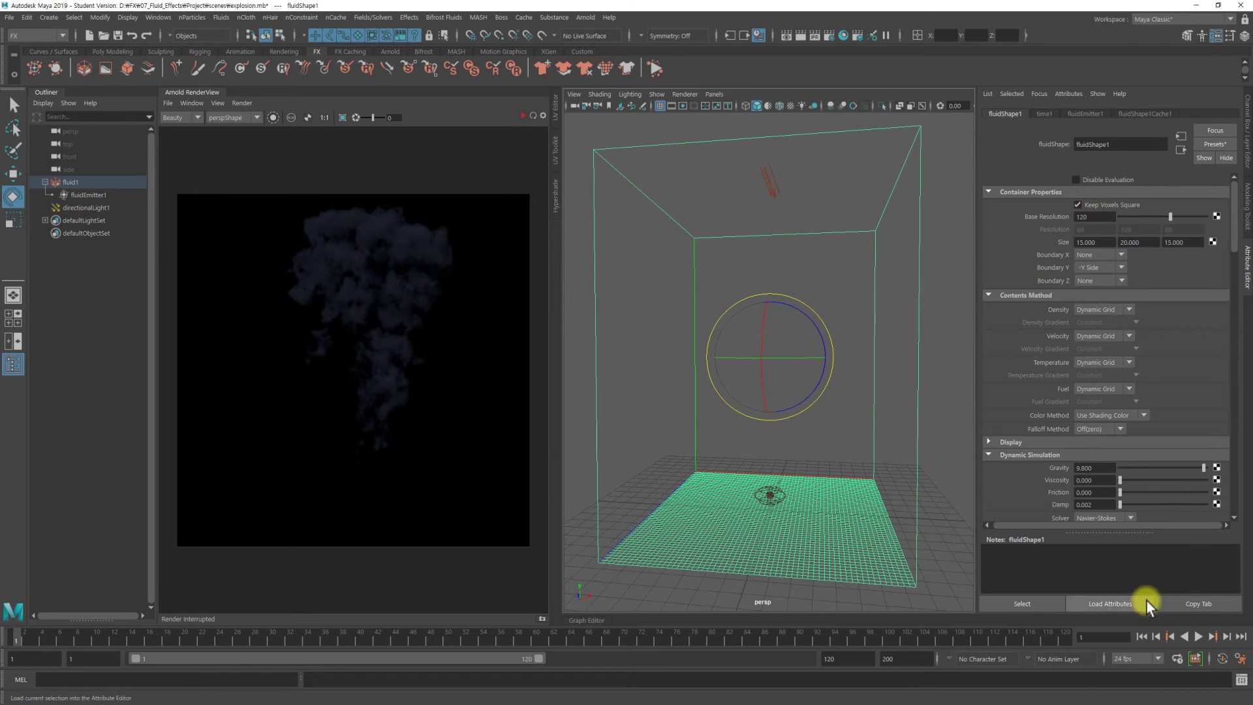
- Select fluid1 and create a new Maya Fluid nCache, replacing the existing fluidShape1 cache
left_click(639, 132)
left_click(626, 168)
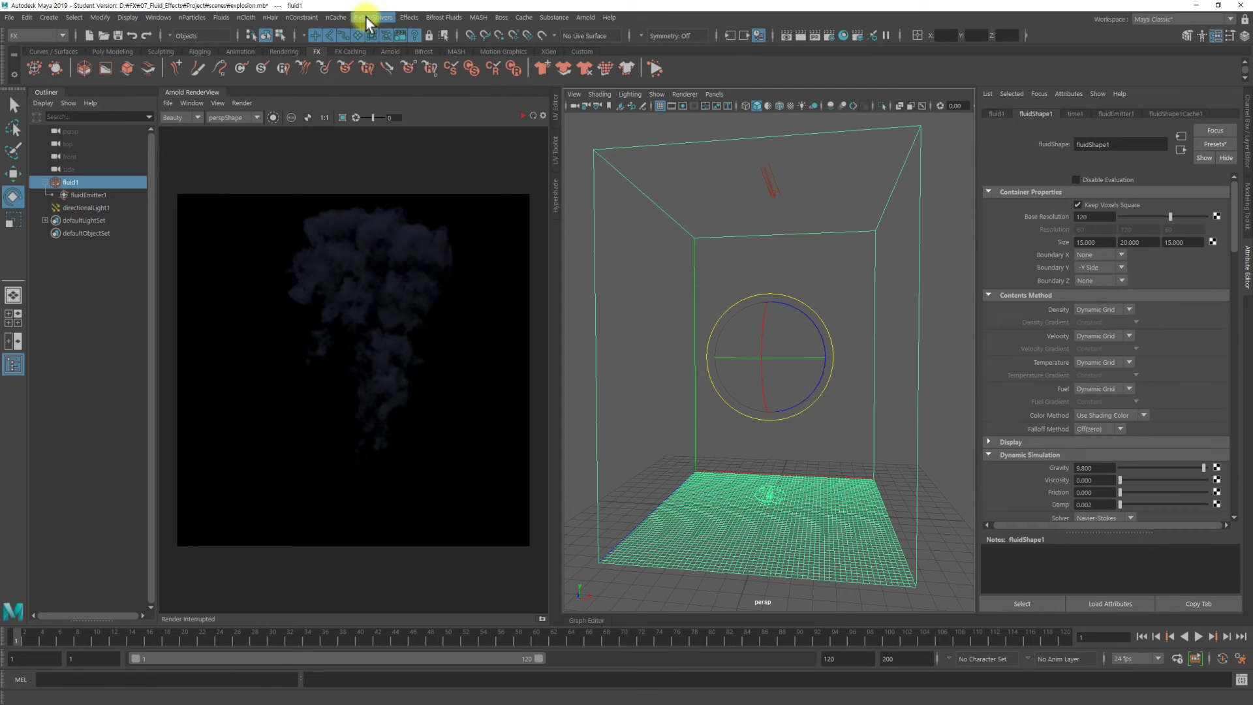
left_click(337, 18)
mouse_move(392, 49)
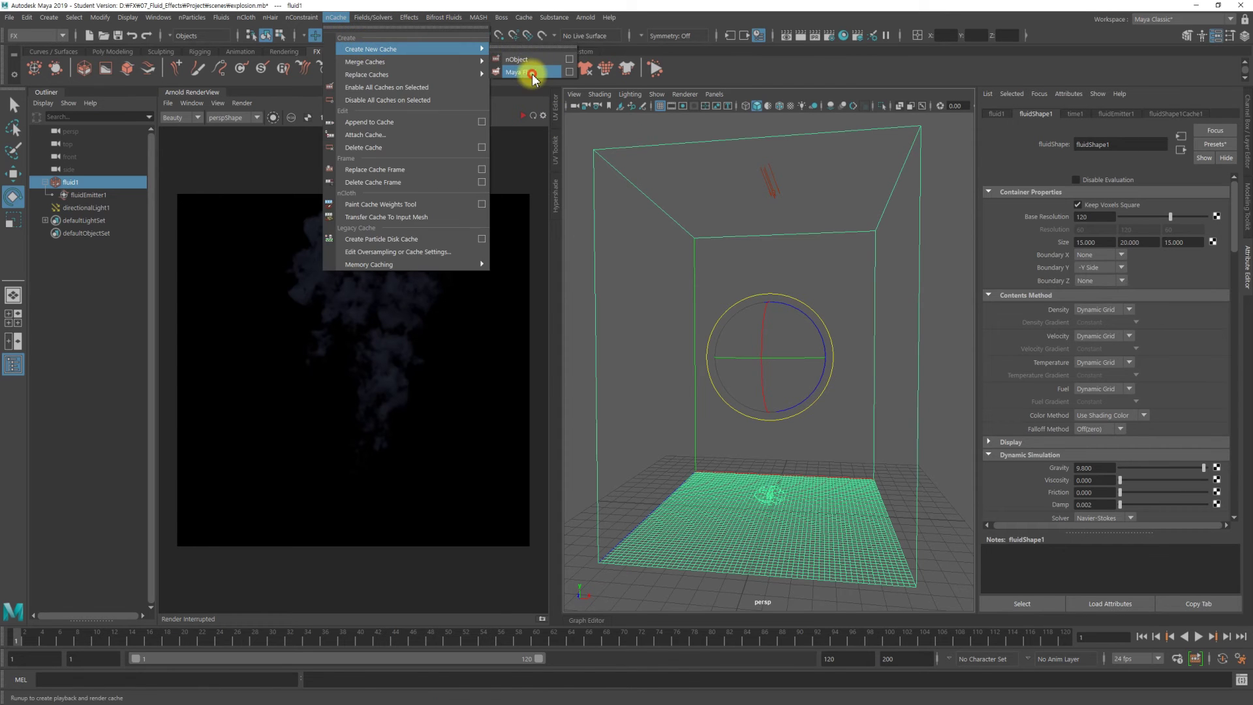
left_click(533, 73)
left_click(656, 363)
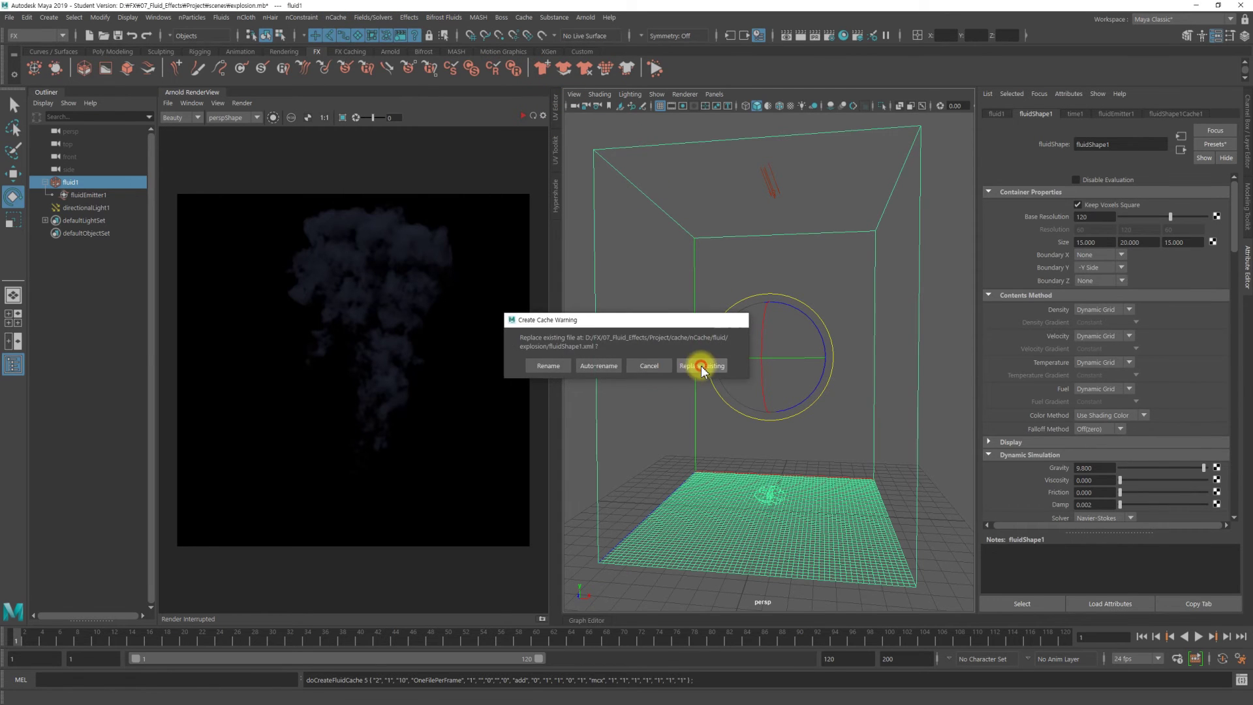
left_click(701, 366)
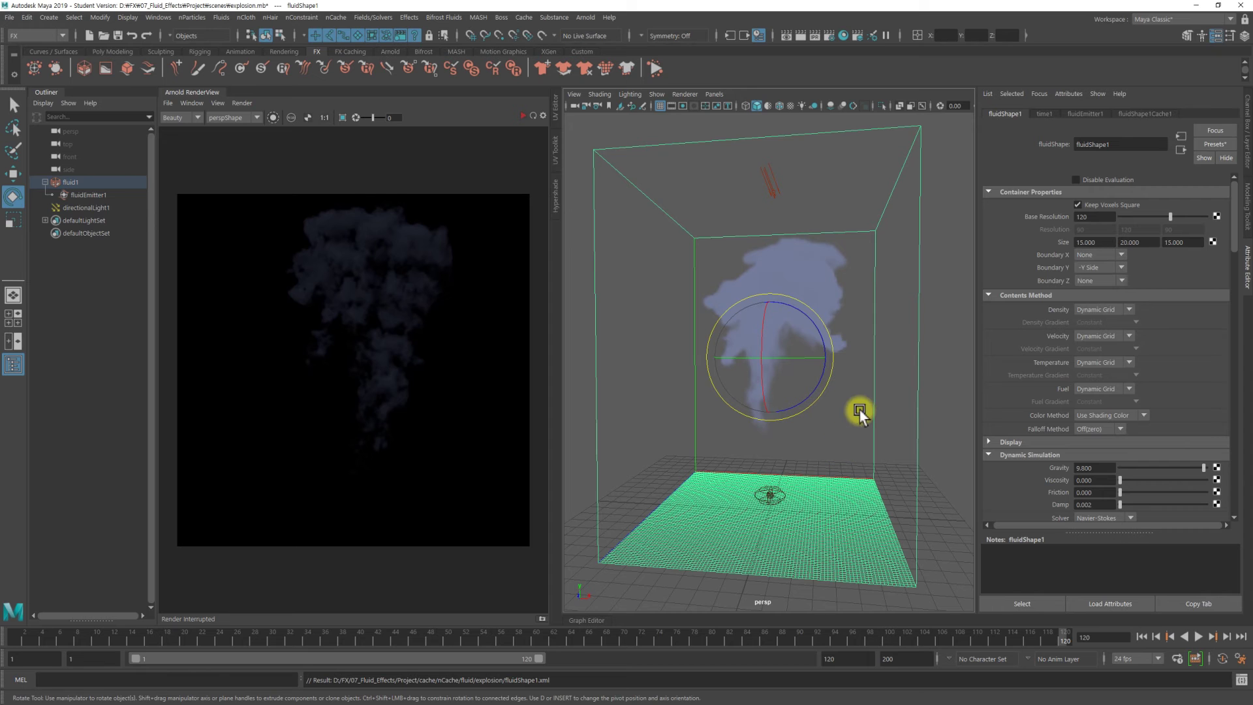
- Orbit the view and scrub from frame 84 to 110 to review the re-simulated plume
left_click(945, 372)
key("q")
mouse_move(895, 377)
left_mouse_down("alt")
mouse_move(646, 383)
mouse_move(761, 394)
mouse_move(683, 380)
left_mouse_up("alt")
mouse_move(1064, 637)
left_mouse_down()
mouse_move(271, 638)
mouse_move(971, 651)
left_mouse_up()
mouse_move(802, 430)
left_mouse_down("alt")
mouse_move(751, 431)
mouse_move(909, 433)
mouse_move(909, 417)
left_mouse_up("alt")
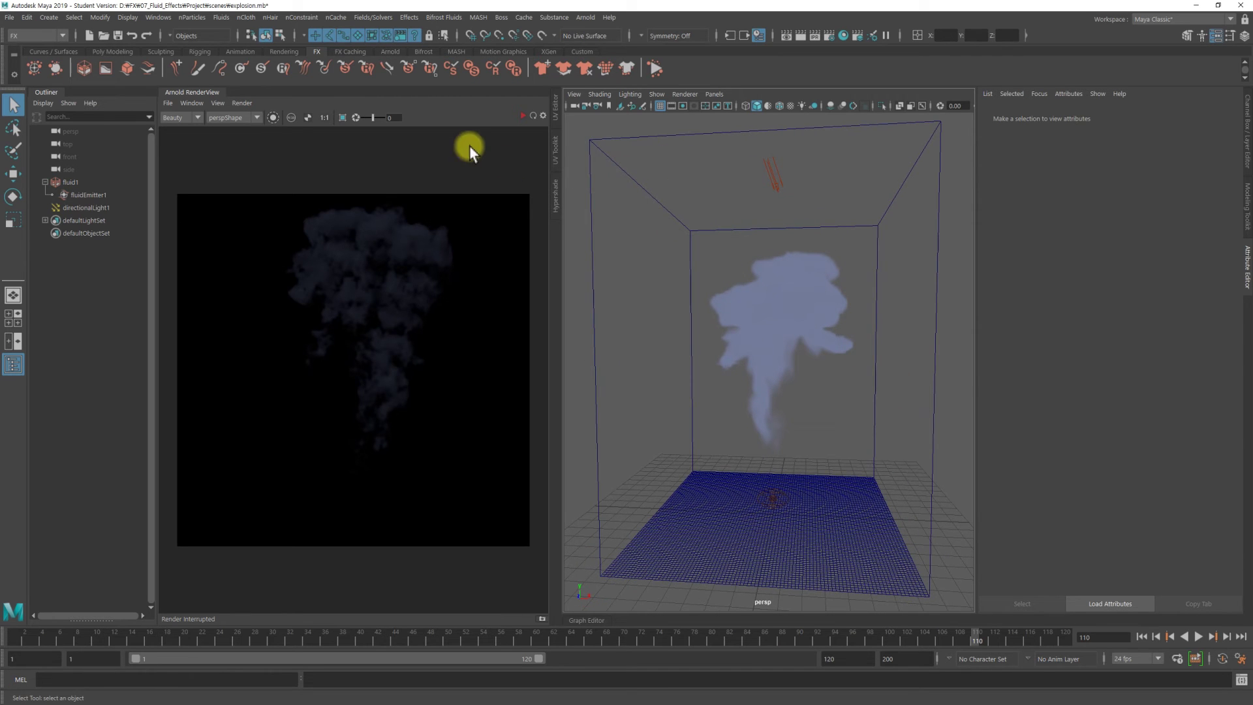
- Re-render the explosion in Arnold at frames 71, 84 and 93
left_click(534, 116)
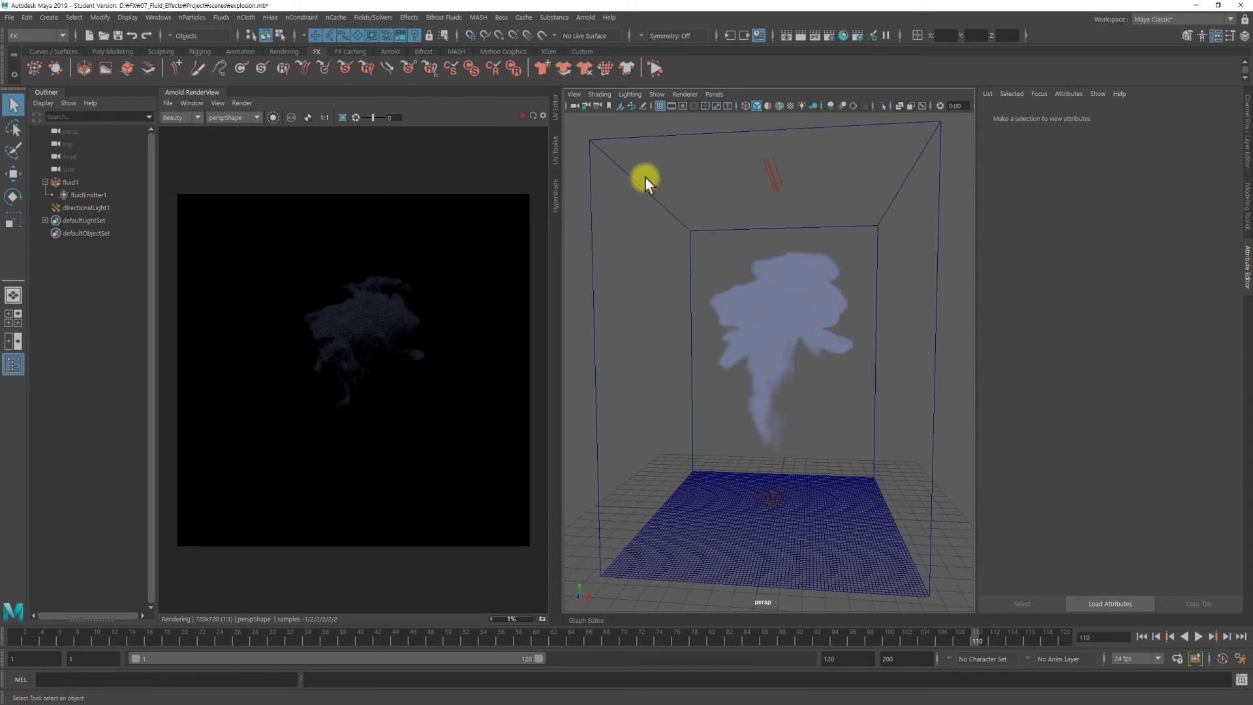
left_click_drag(640, 637, 633, 637)
left_click(534, 116)
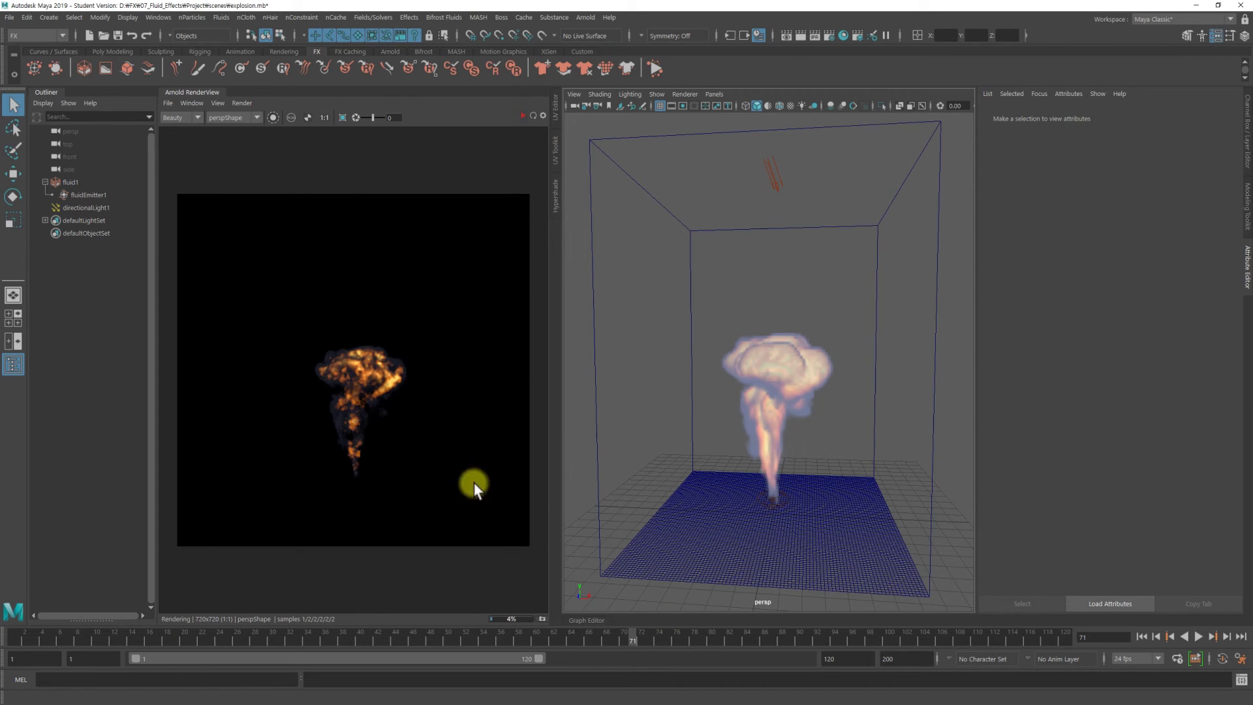
left_click(748, 636)
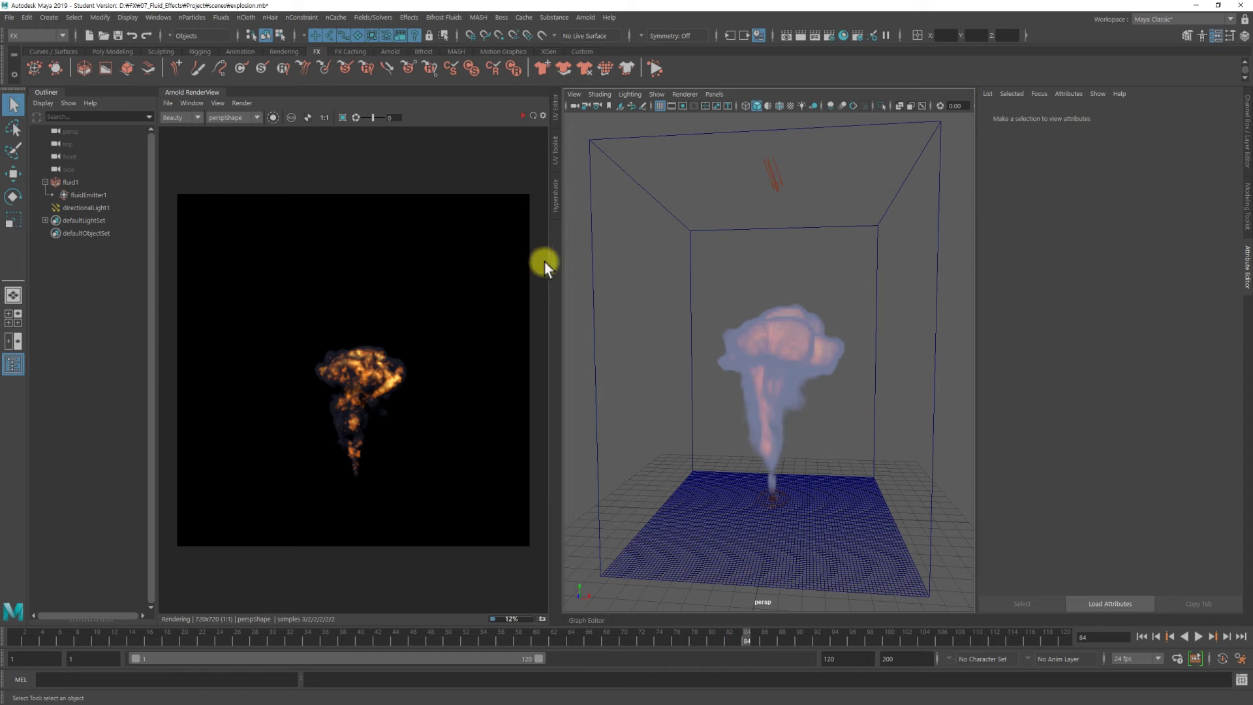
left_click(534, 115)
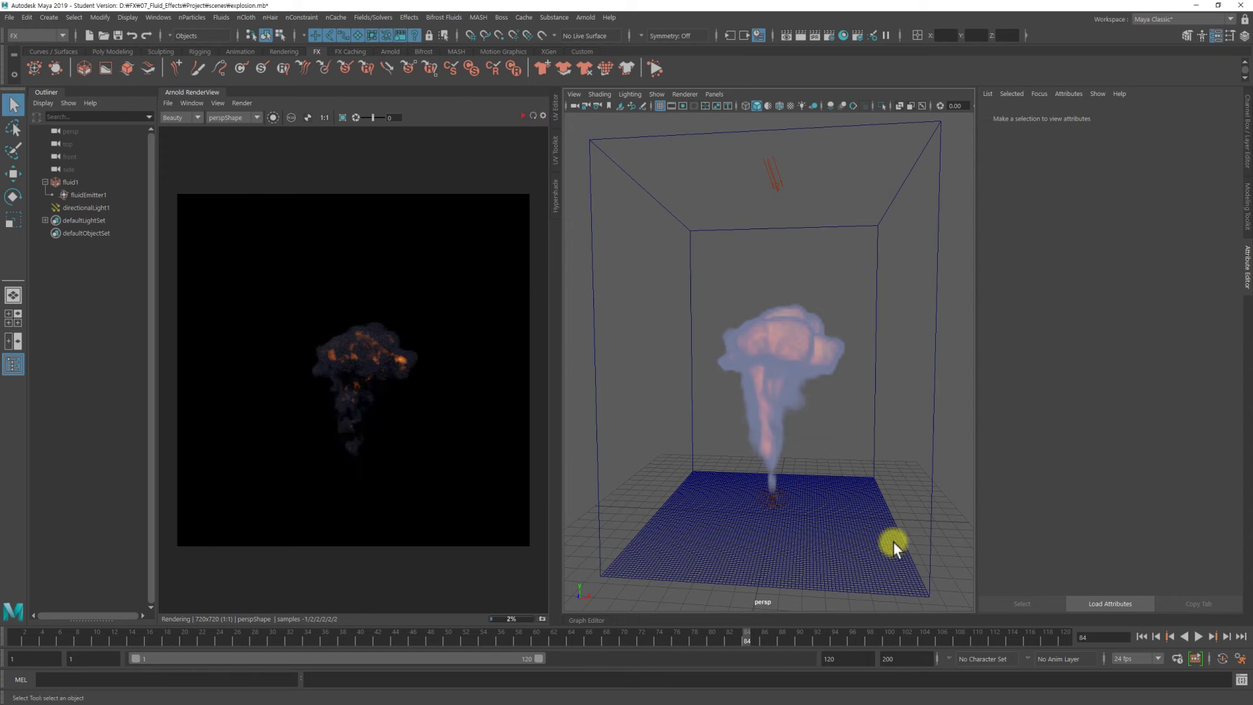
left_click(825, 636)
left_click(534, 117)
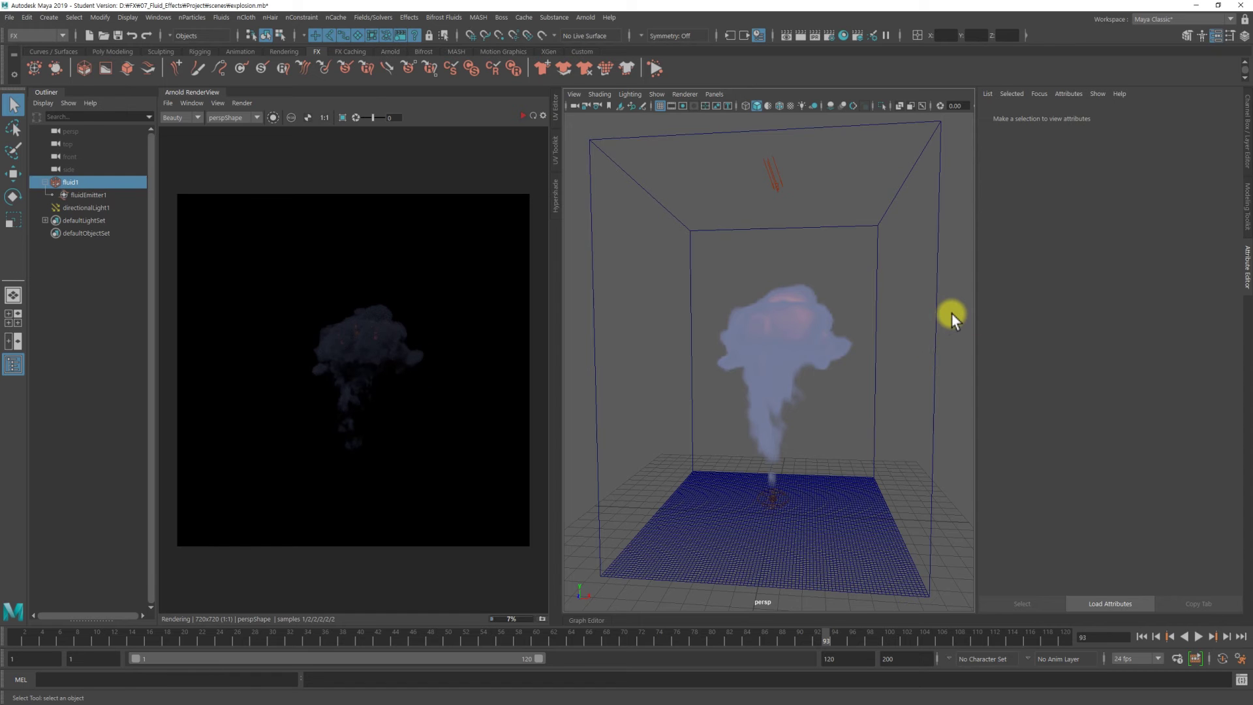
- Select fluid1 and scroll the Attribute Editor down to the Incandescence ramp
left_click_drag(914, 342, 952, 312)
scroll(1139, 355, "down", 3)
scroll(1146, 355, "down", 3)
scroll(1146, 345, "down", 3)
scroll(1145, 339, "down", 3)
scroll(1145, 335, "down", 3)
- In the enlarged ramp editor, shift the orange and black incandescence keys left, black near 0.075
scroll(1144, 330, "down", 4)
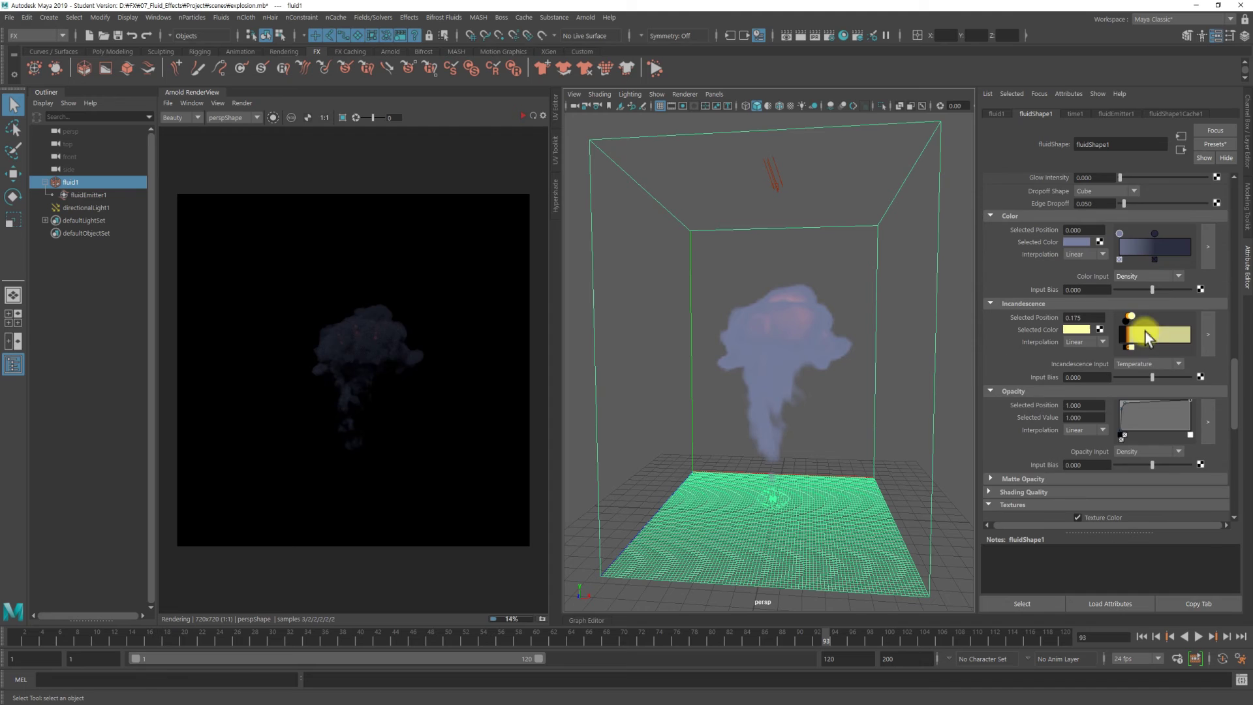
left_click(1208, 331)
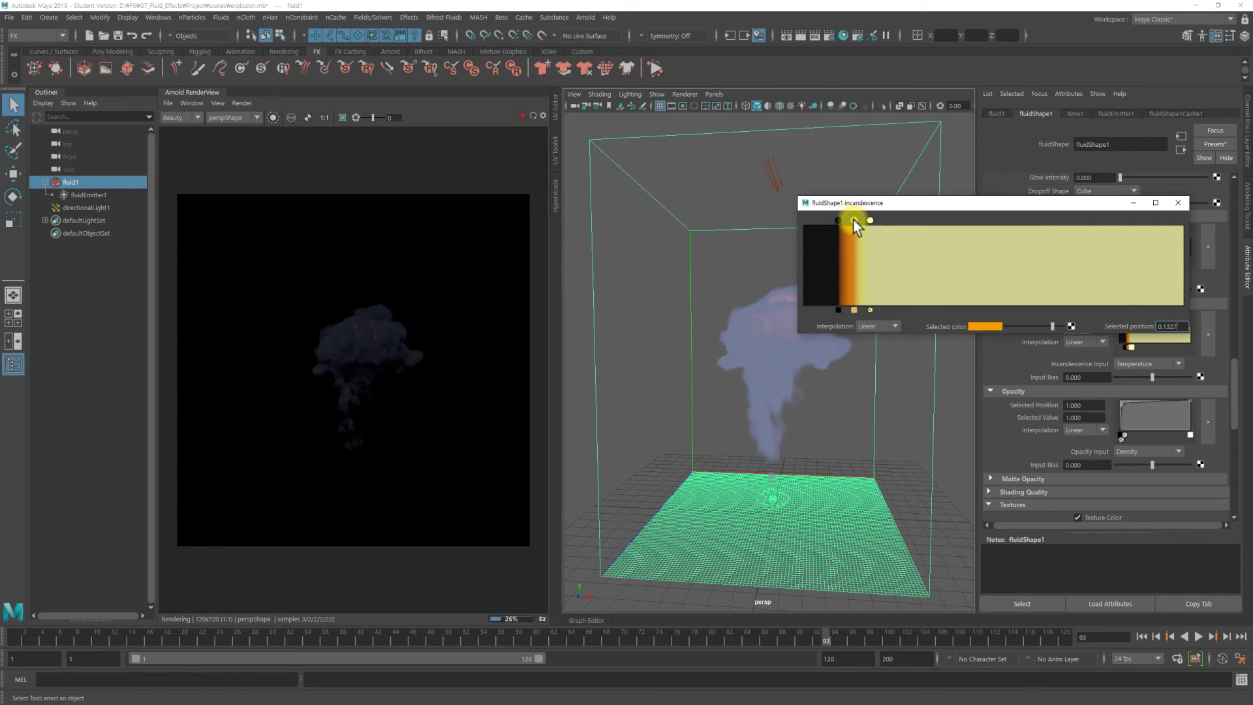
left_click_drag(853, 220, 853, 220)
left_click(523, 113)
mouse_move(854, 220)
left_mouse_down()
mouse_move(864, 223)
mouse_move(833, 225)
left_mouse_up()
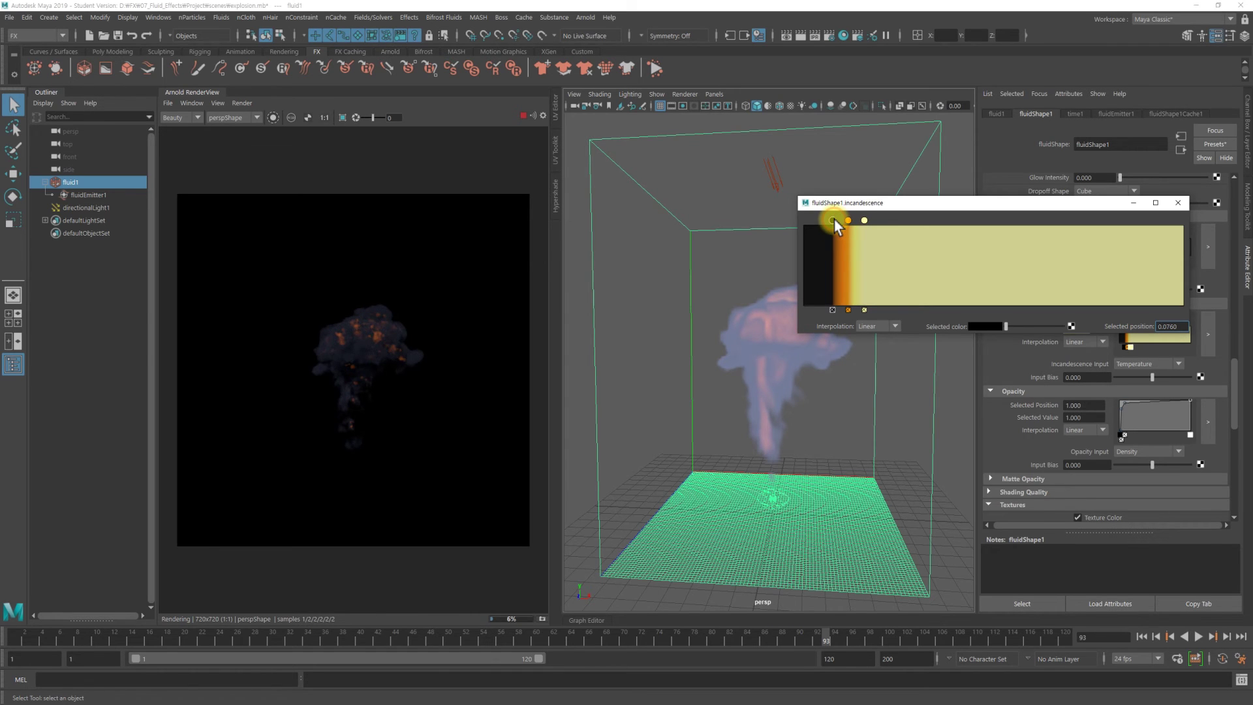
left_click_drag(834, 218, 832, 218)
left_click(849, 220)
left_click(1176, 204)
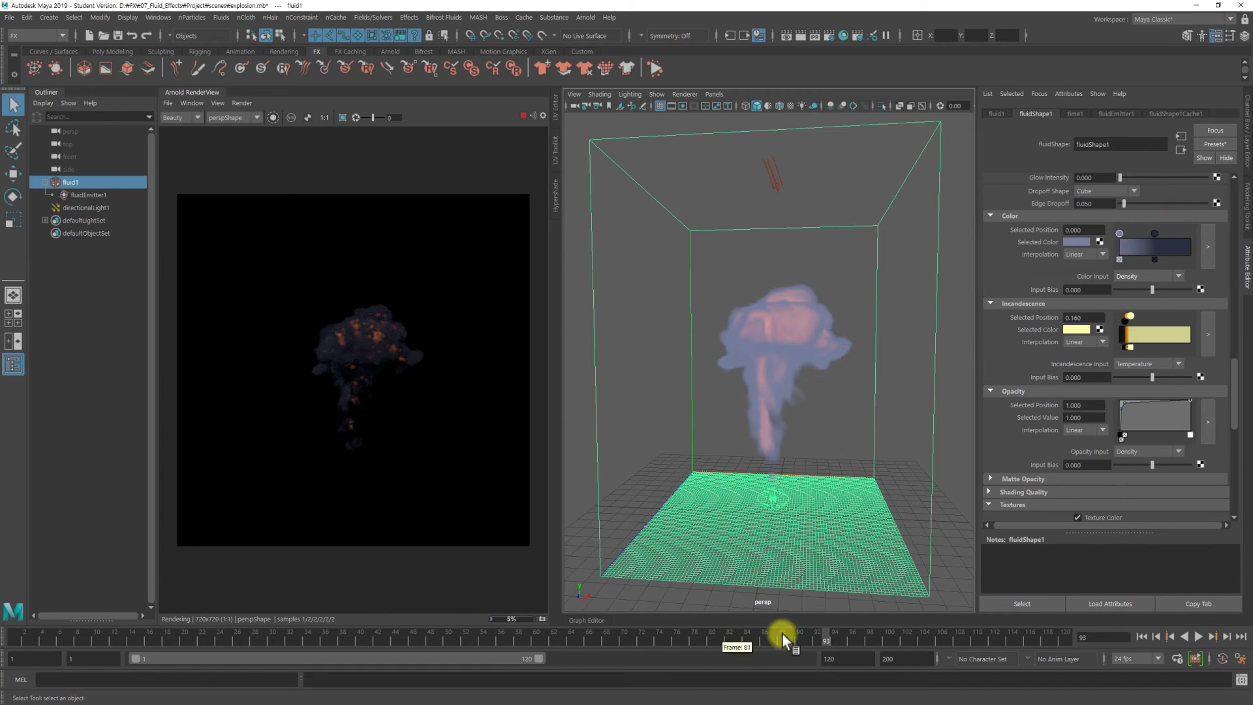
- Review the simulation at frames 80, 100, 106, 117 and 120, checking the render's alpha channel
left_click_drag(734, 635, 710, 640)
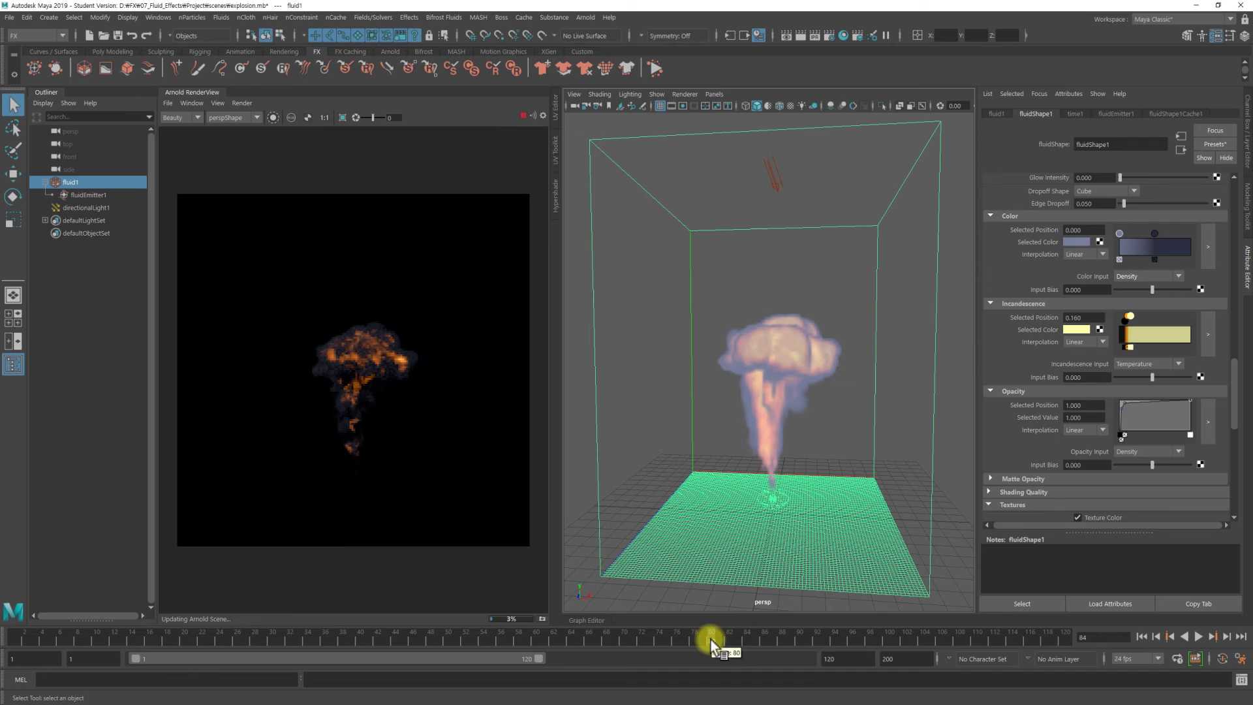
left_click(890, 638)
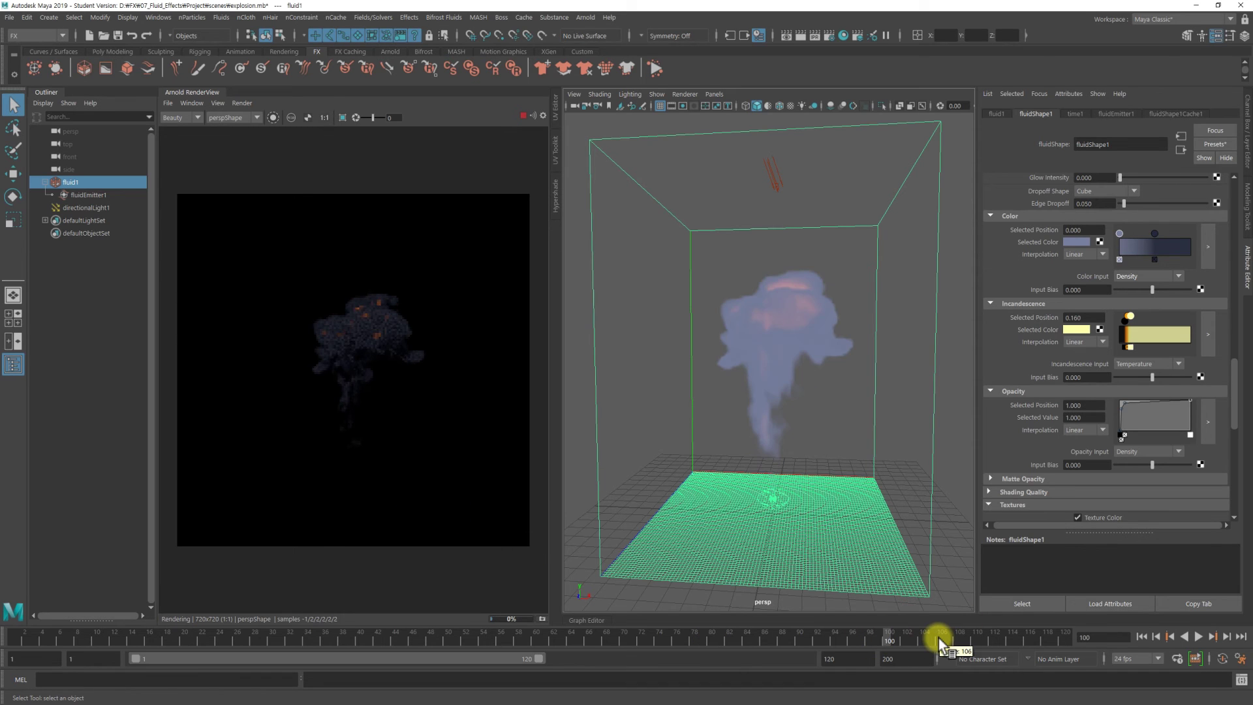
left_click(939, 638)
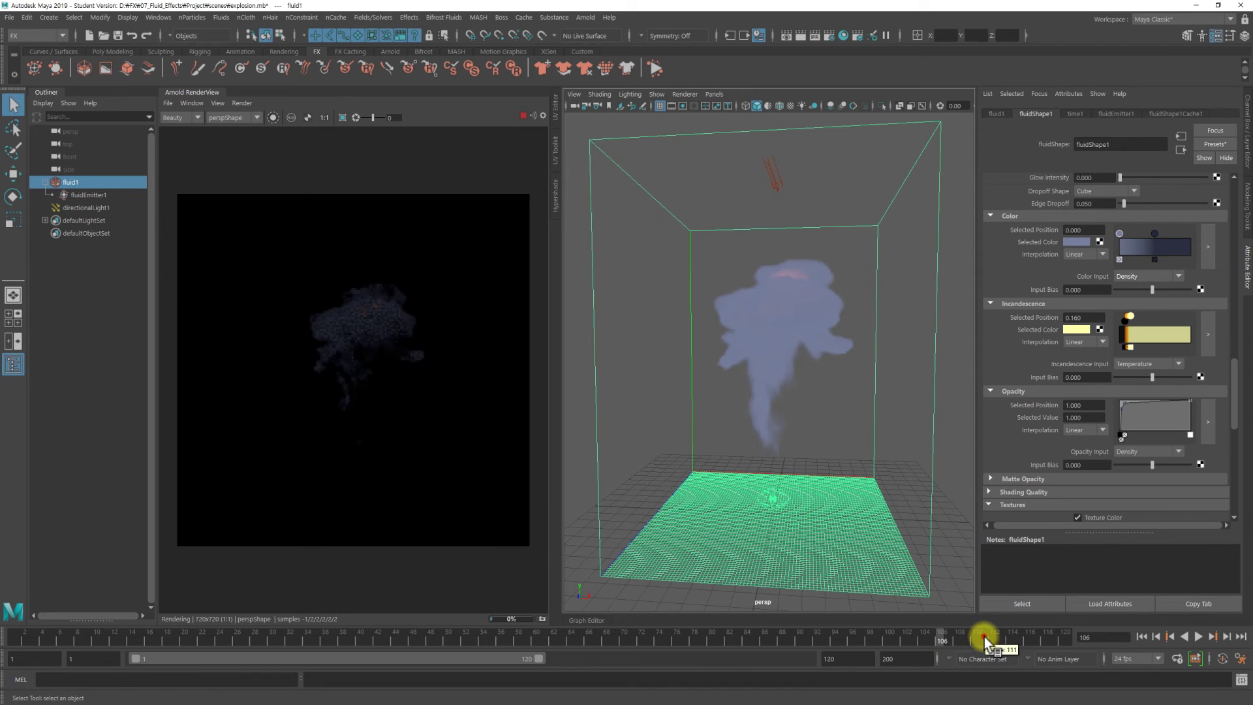
left_click_drag(1020, 635, 1040, 635)
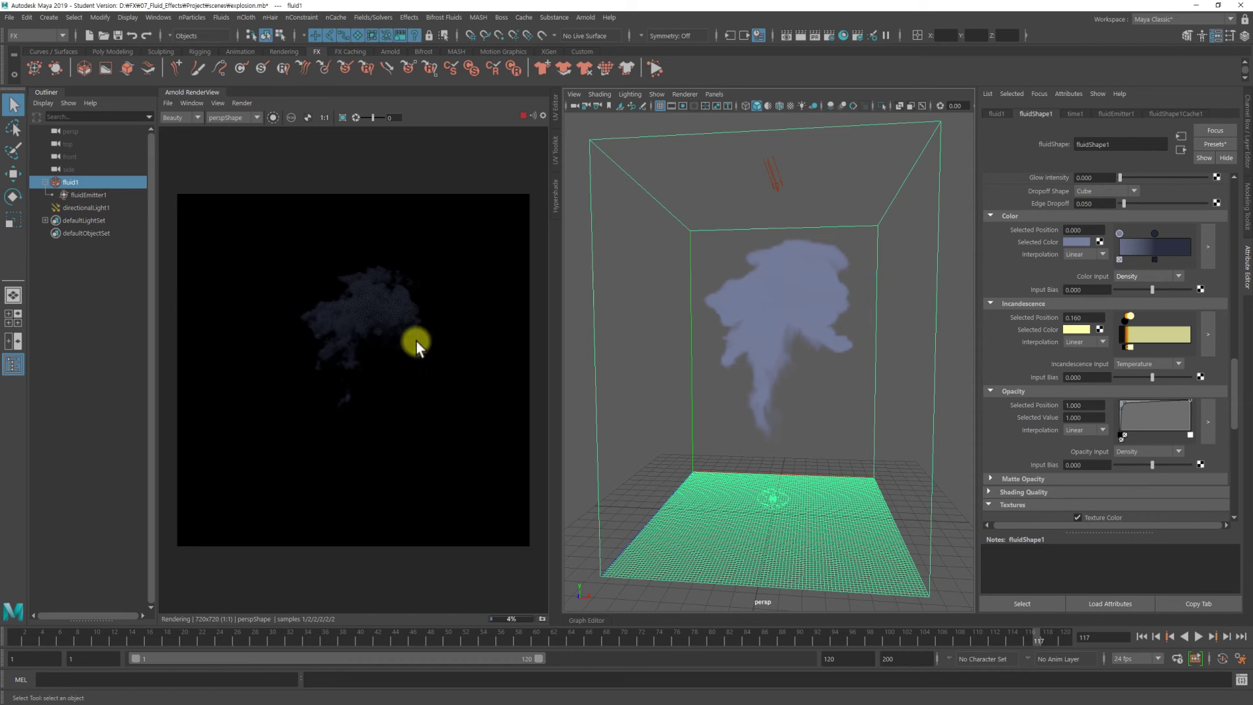
left_click_drag(1058, 637, 1067, 632)
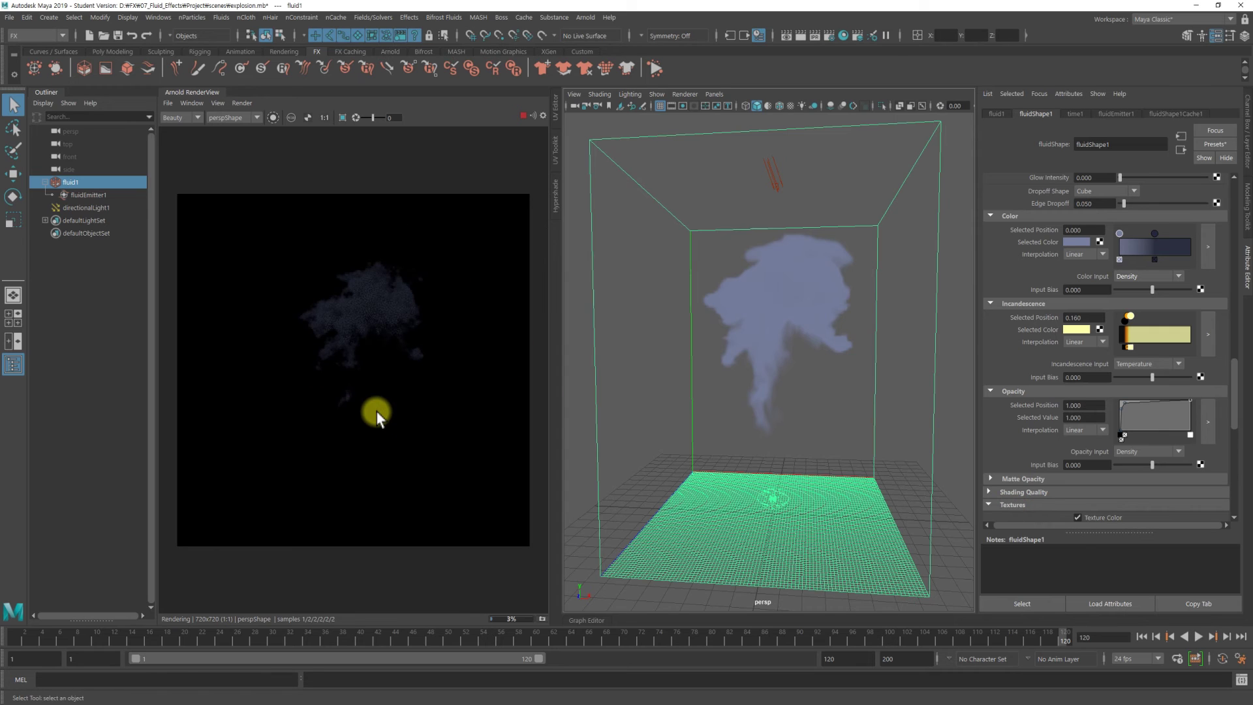
left_click(309, 115)
- In the Textures section, try Opacity Tex Gain values of 1.2 and 1.3
scroll(1185, 404, "down", 3)
scroll(1185, 404, "down", 2)
scroll(1185, 405, "down", 2)
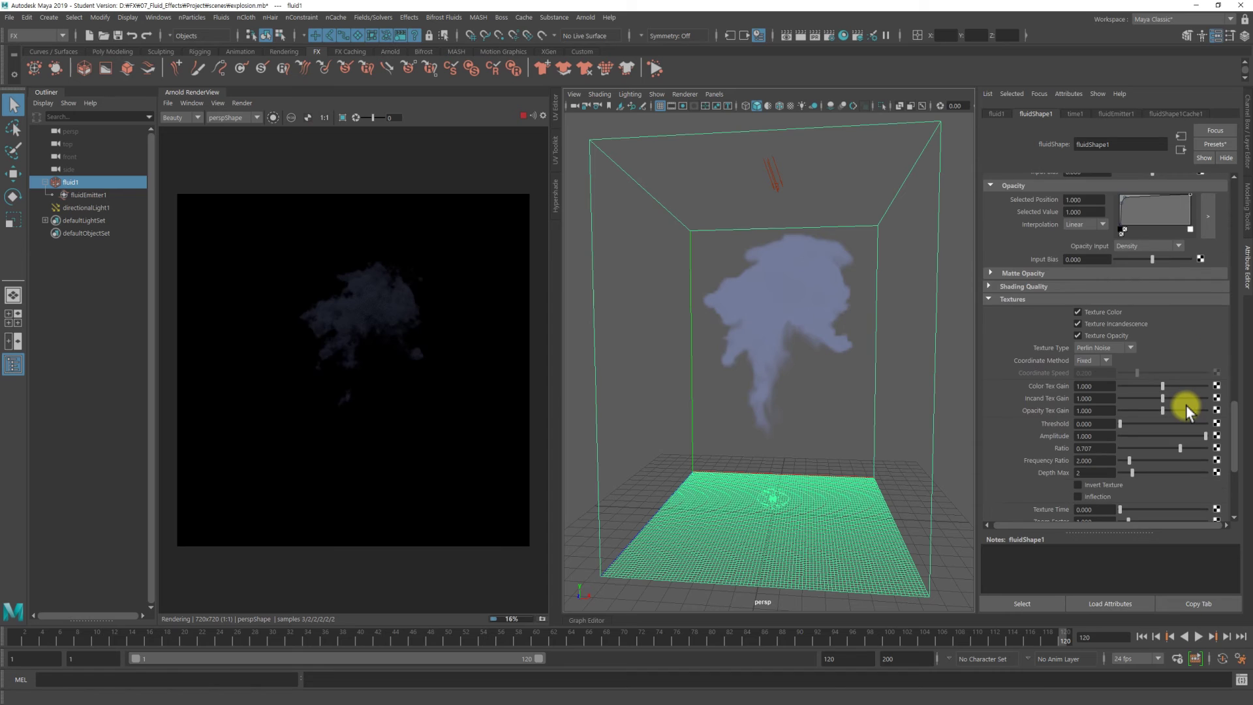
scroll(1185, 404, "down", 1)
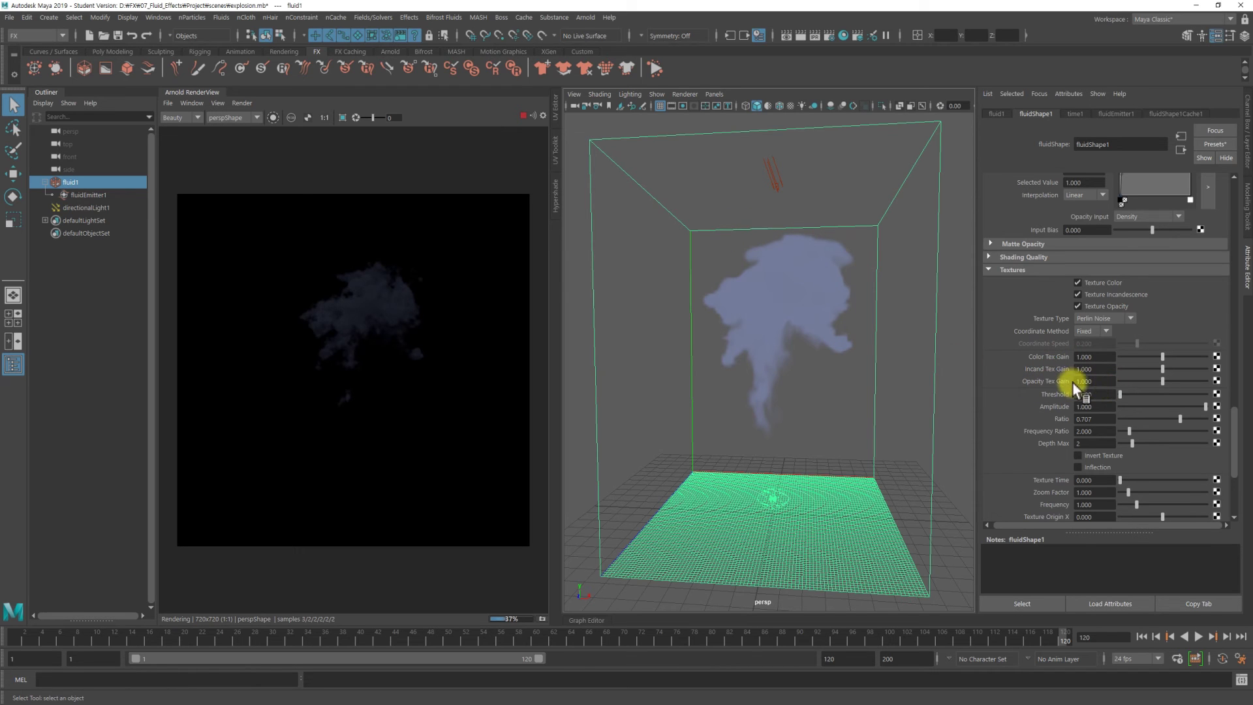
left_click(1111, 381)
type("1.2")
key("Return")
type("1.3")
key("Return")
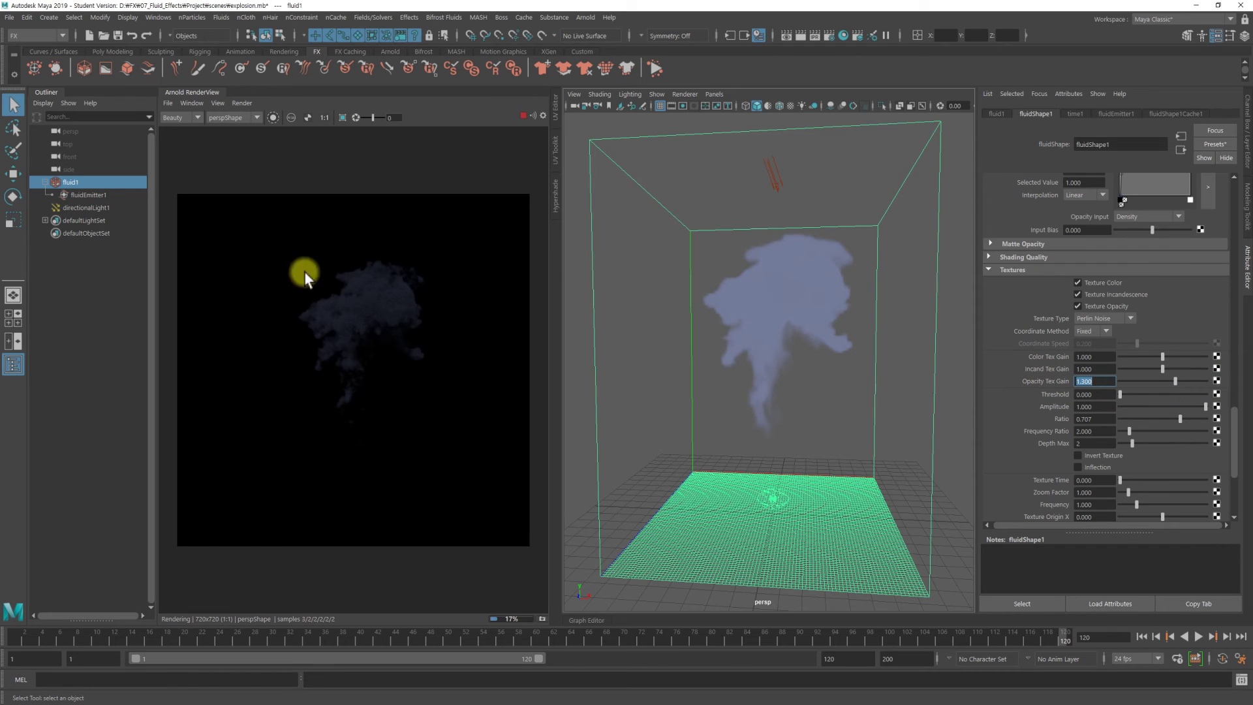
- Settle Opacity Tex Gain at 1.5 after slider tests, then preview frames 100 and 90
left_click(1187, 382)
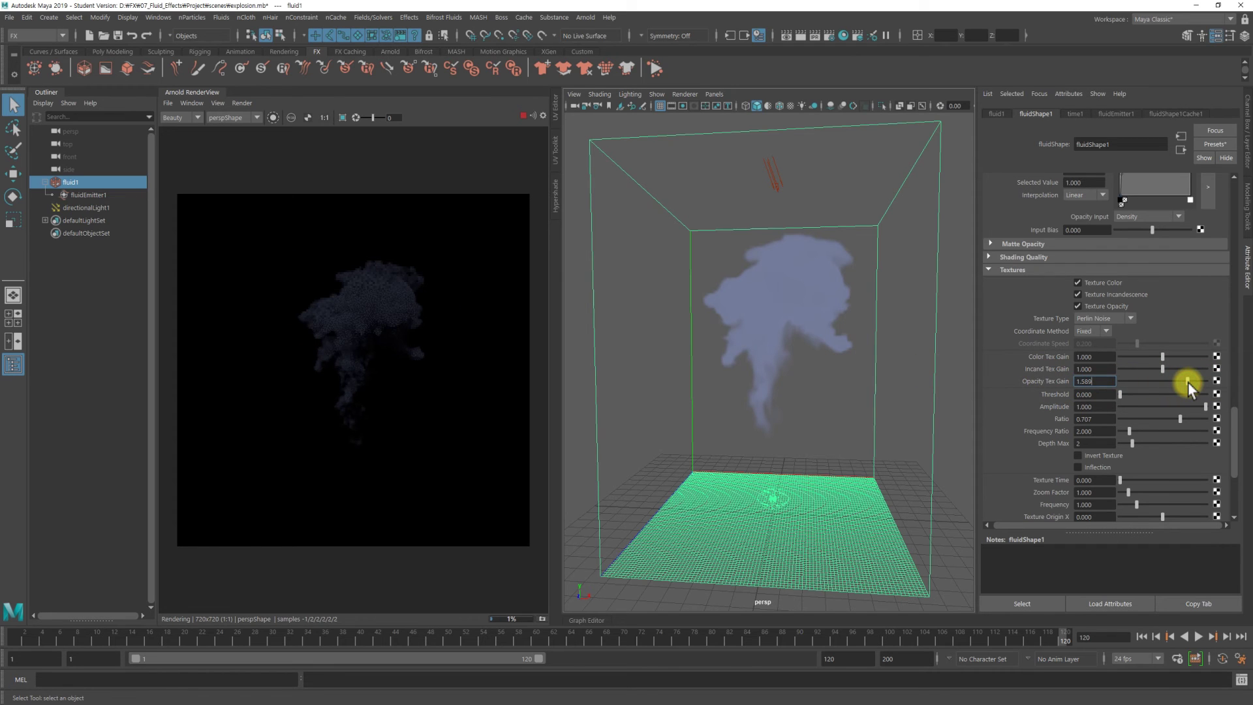
left_click_drag(1169, 383, 1144, 378)
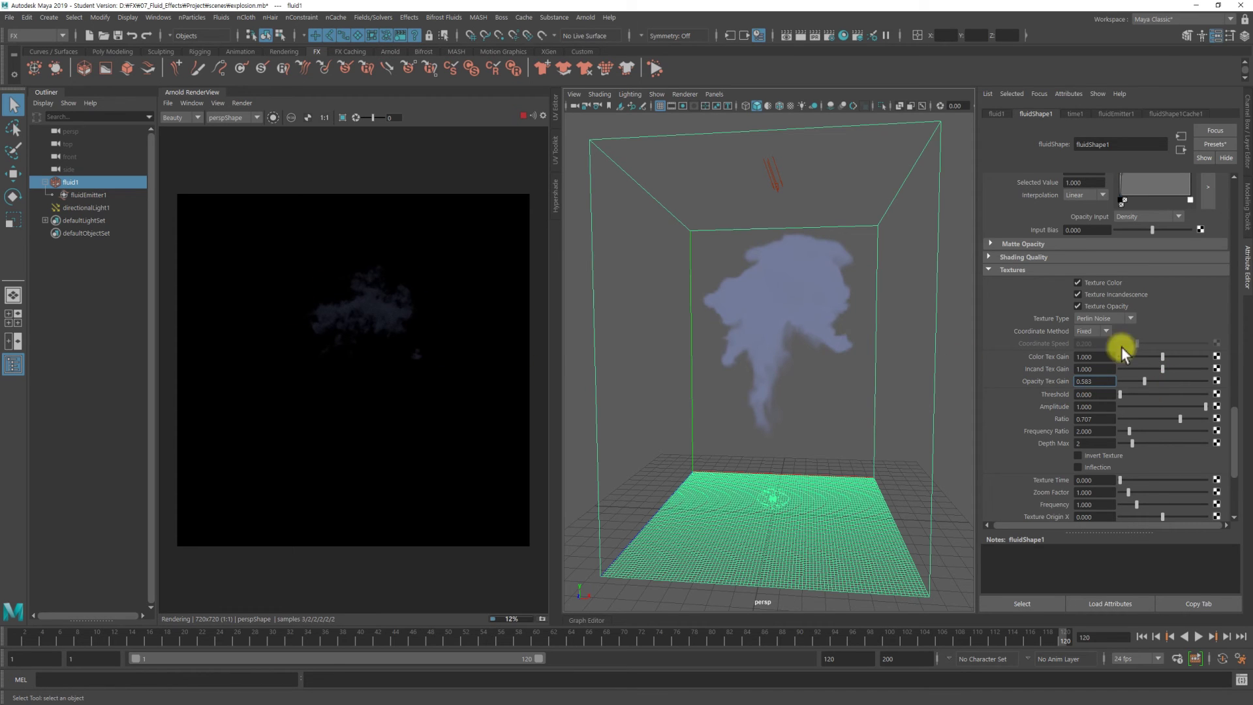
left_click(1182, 379)
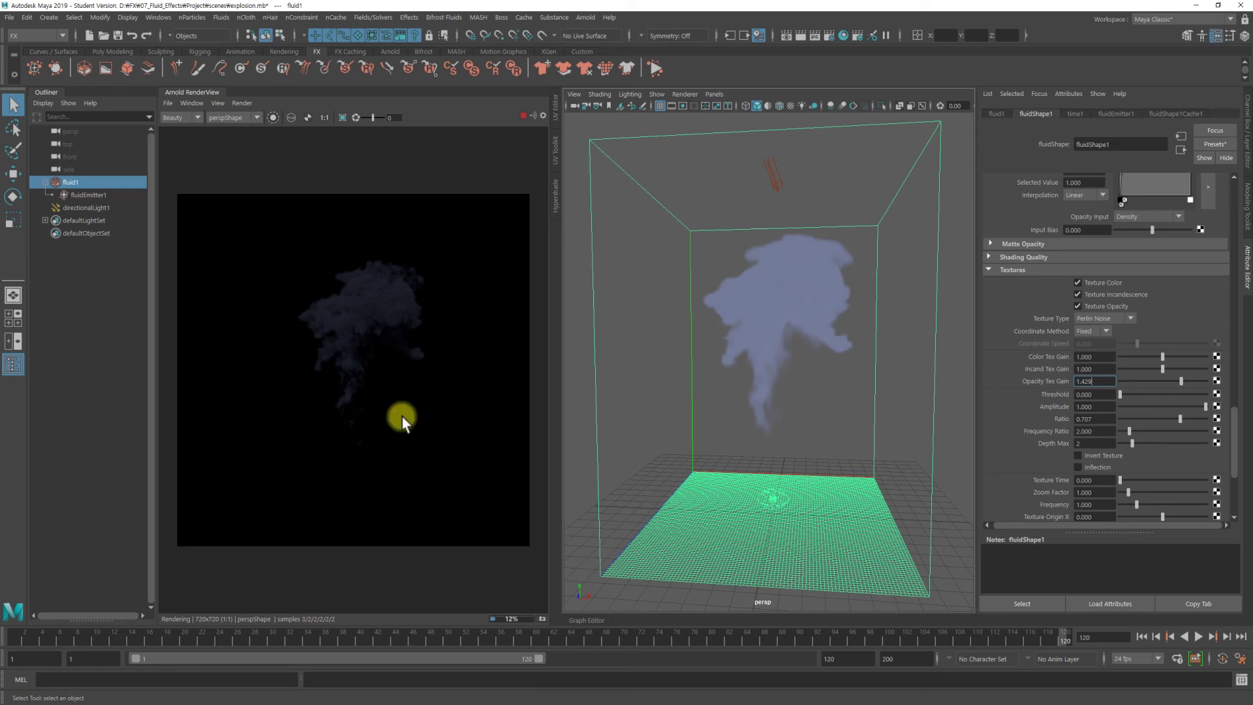
double_click(1096, 382)
type("1.5")
key("Return")
left_click(890, 638)
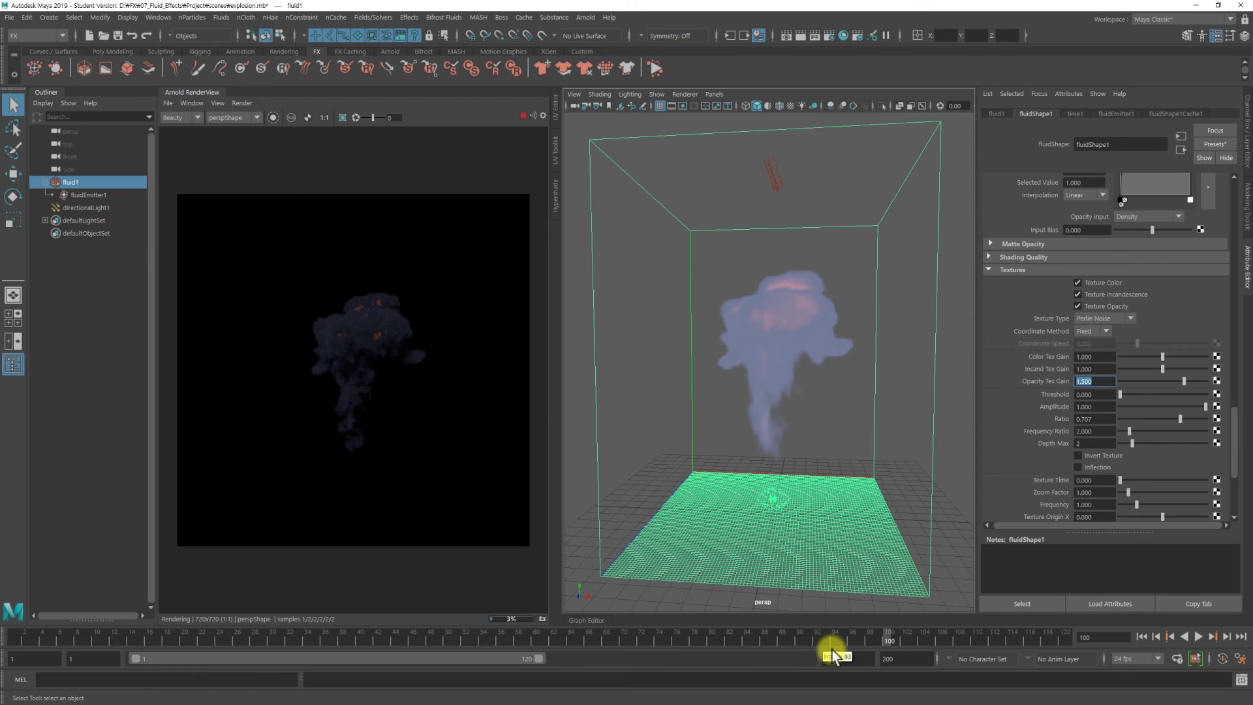
left_click(797, 639)
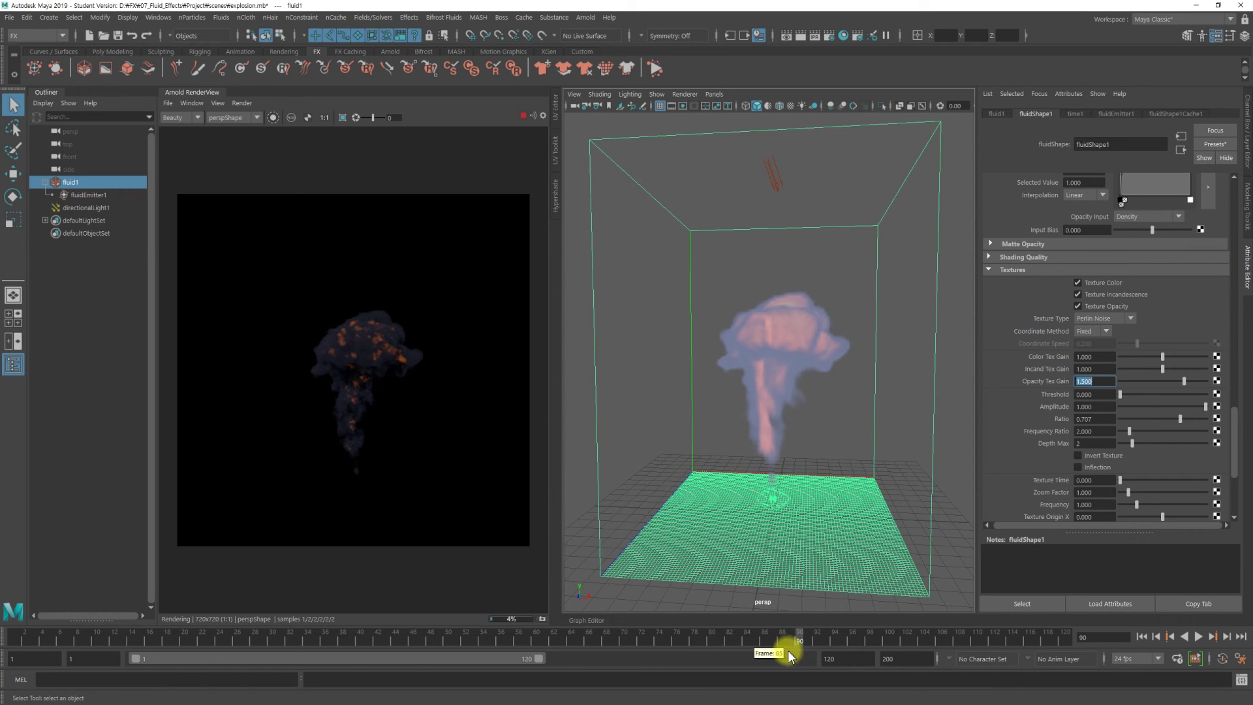
- In the enlarged ramp editor, move the black incandescence key slightly left to about 0.064
scroll(1153, 336, "up", 3)
scroll(1158, 334, "up", 3)
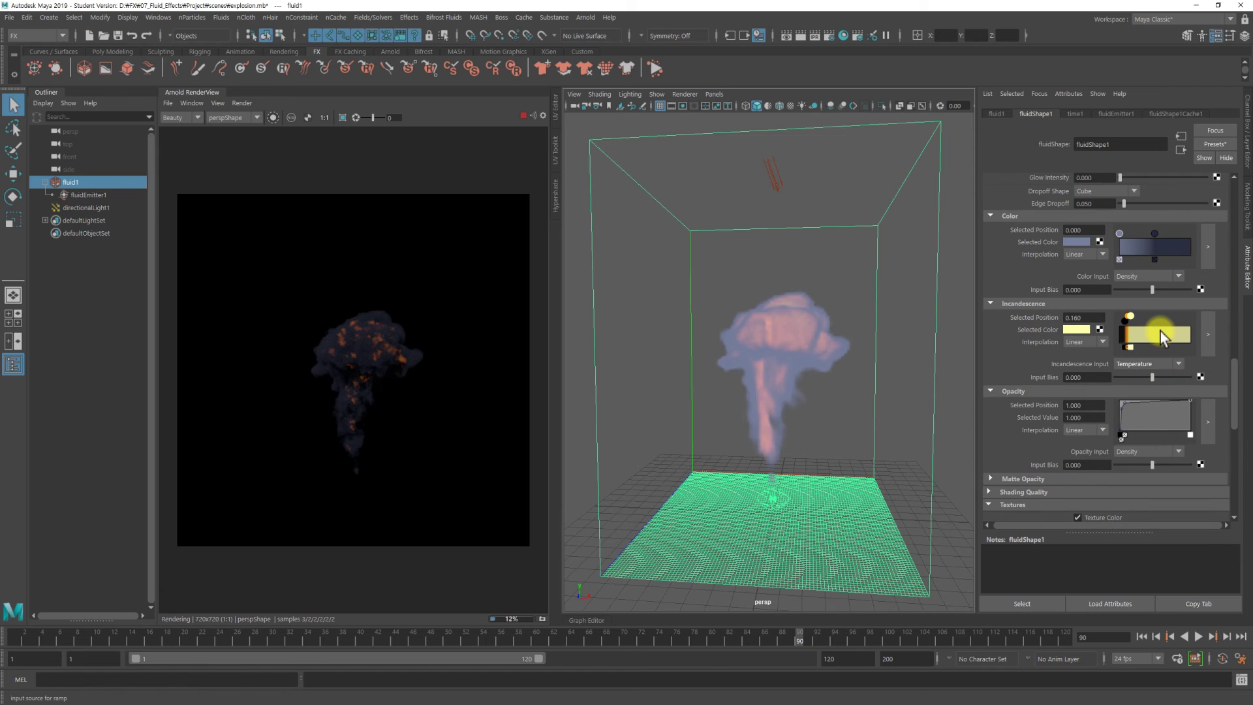
left_click(1207, 334)
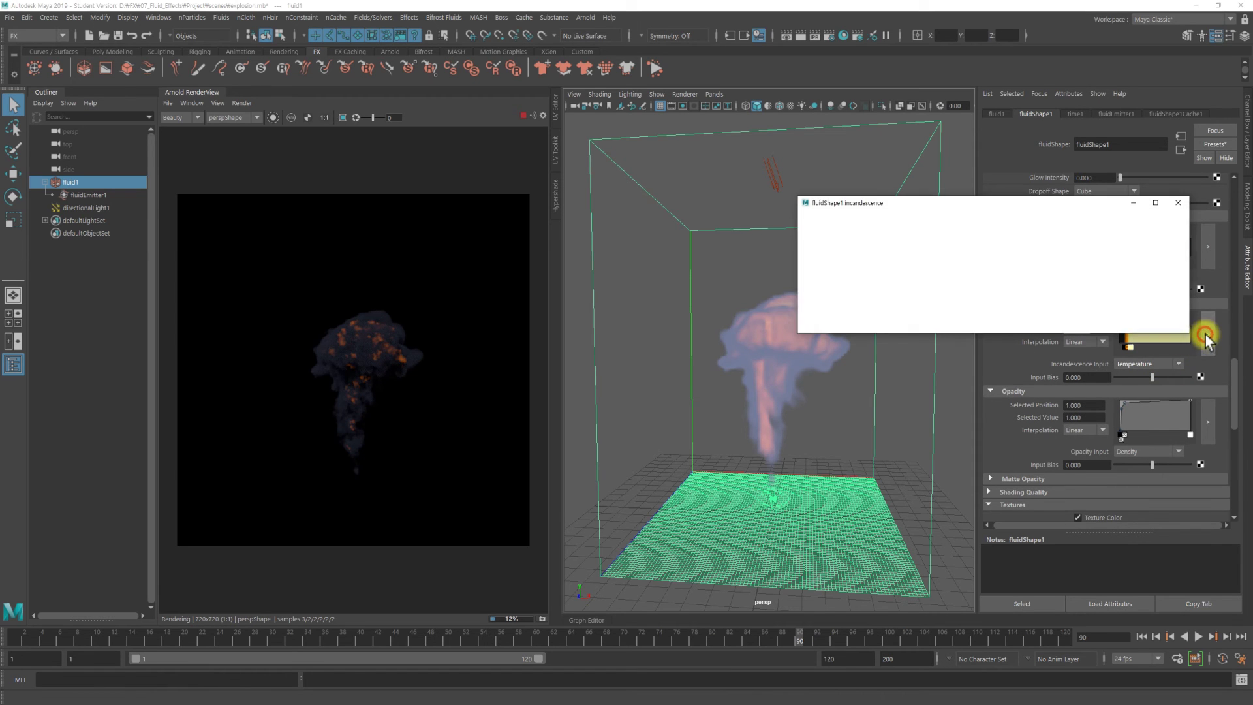
left_click(833, 218)
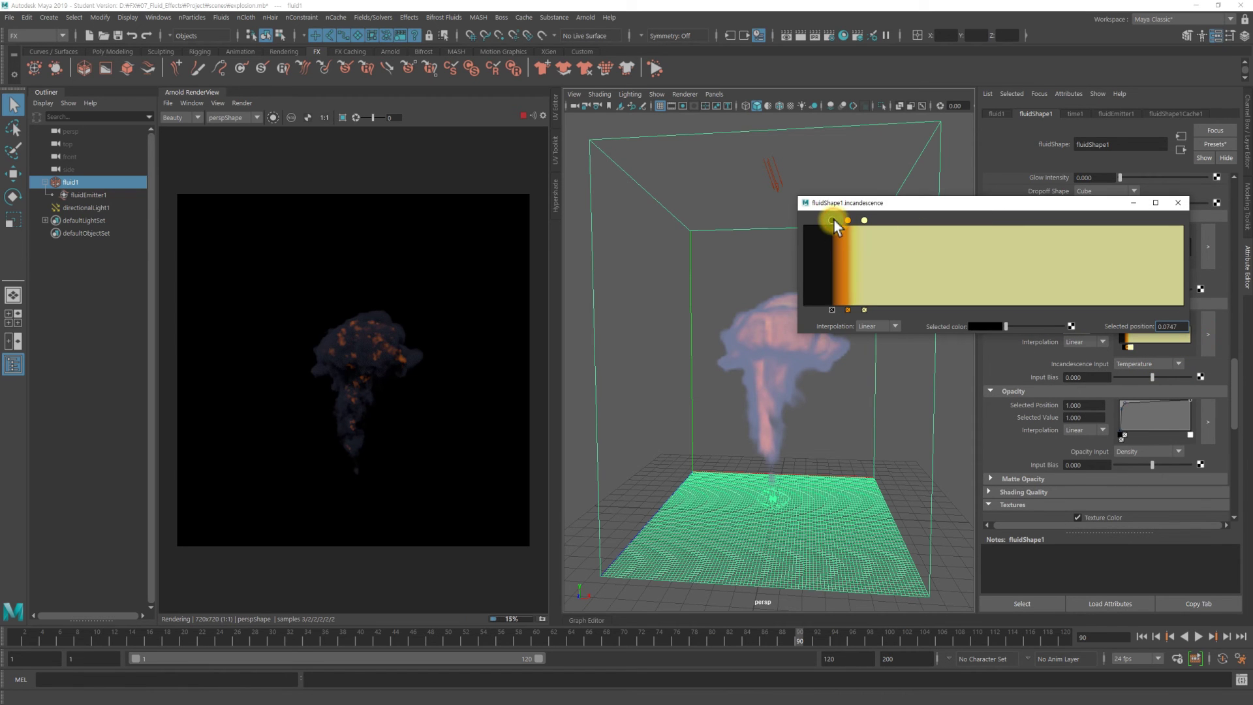
left_click_drag(831, 221, 859, 222)
- Preview frames 70, 75, 85, 99, 110, 115 and 119, then close the ramp editor
left_click(627, 639)
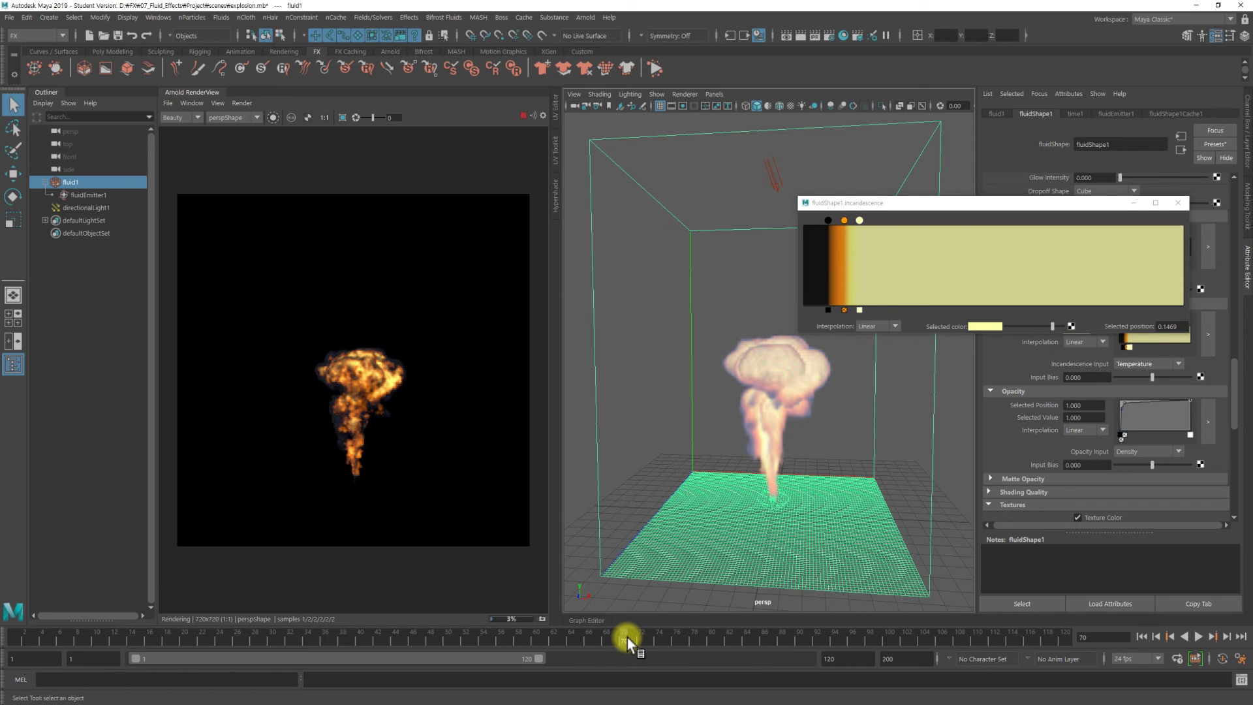
left_click(665, 633)
left_click(752, 633)
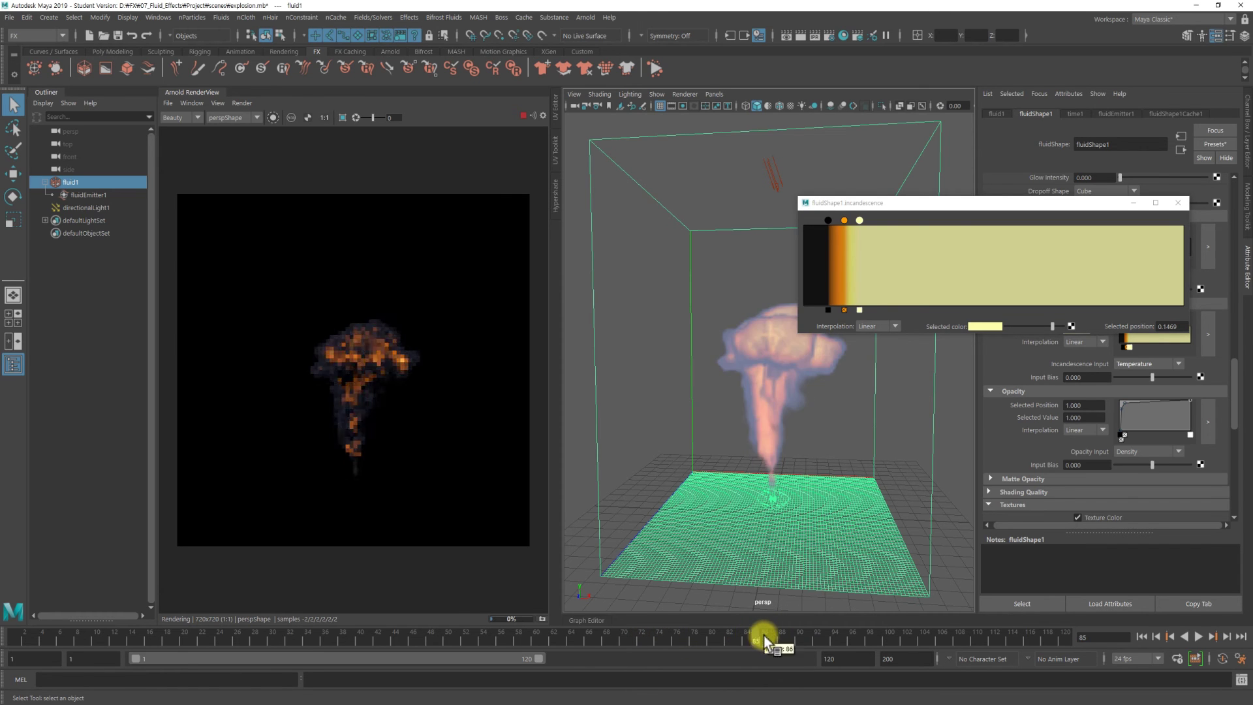
left_click(879, 637)
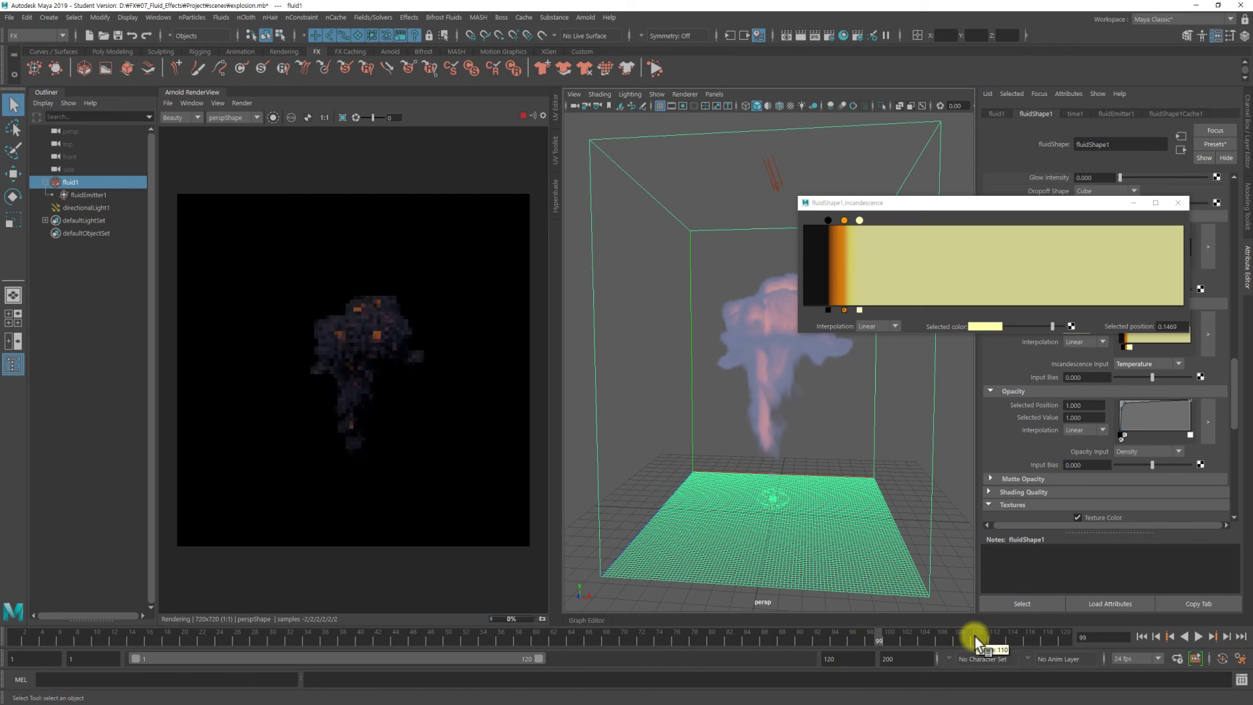
left_click(975, 637)
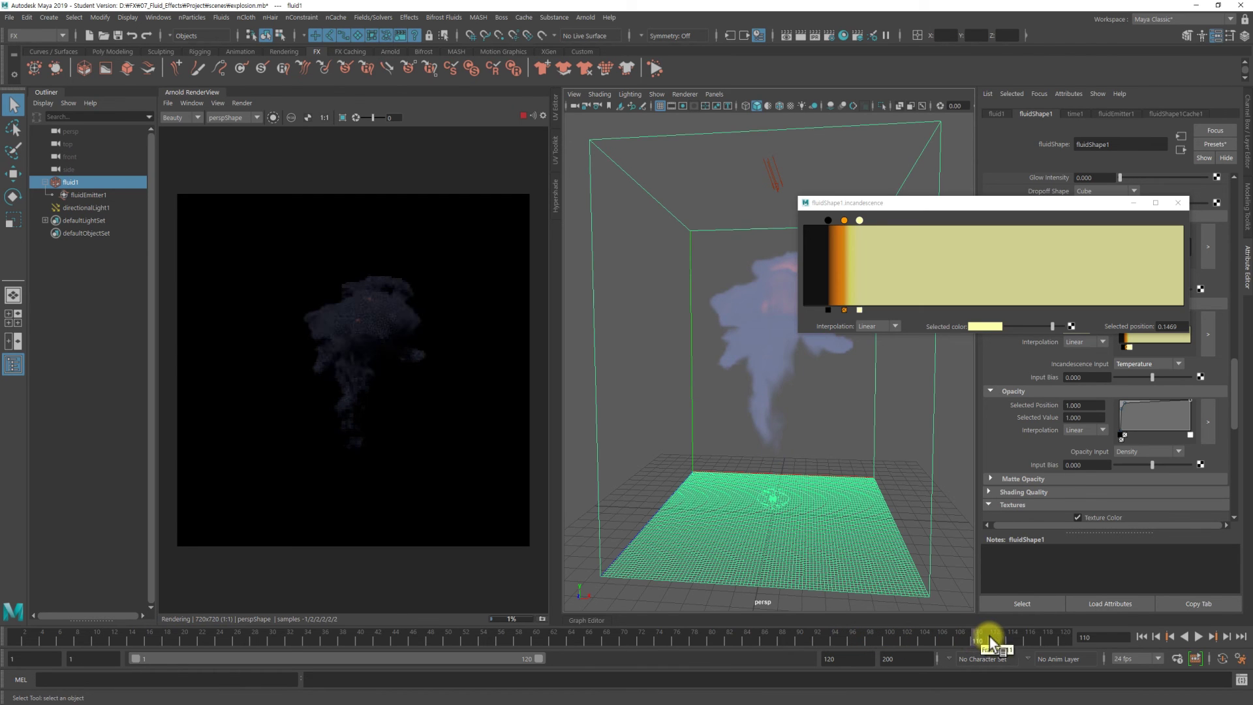
left_click(1020, 639)
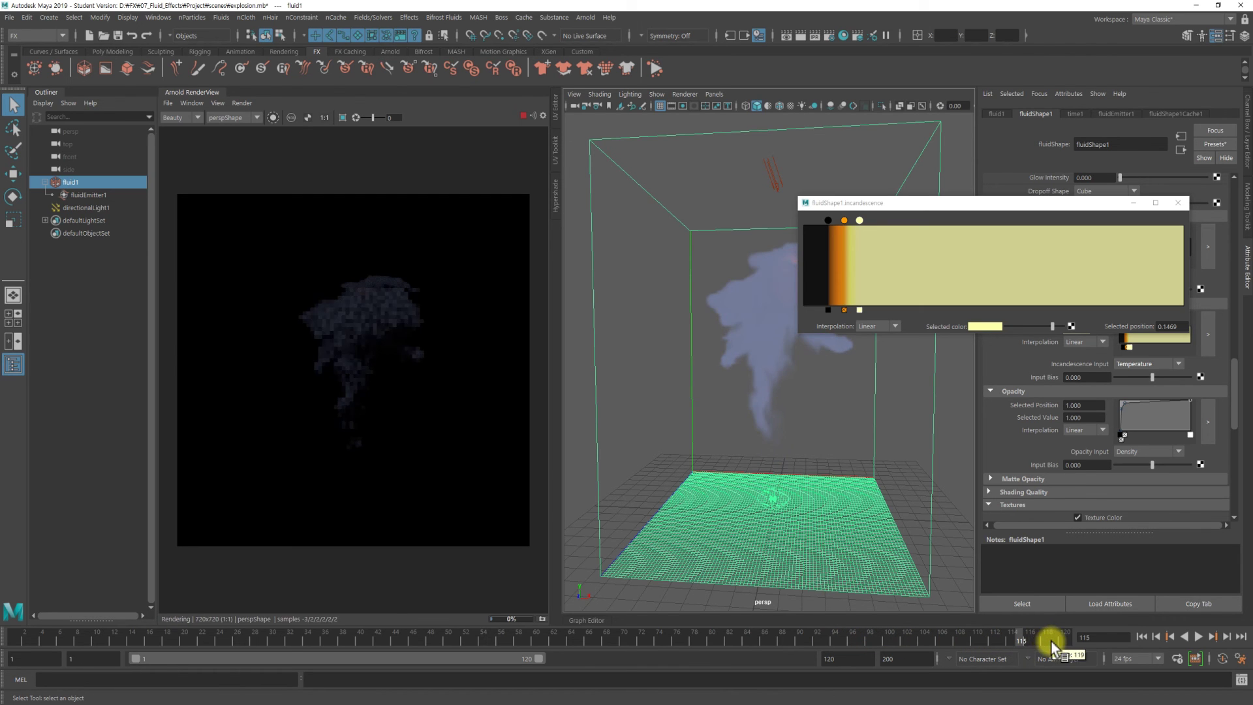
left_click(1055, 641)
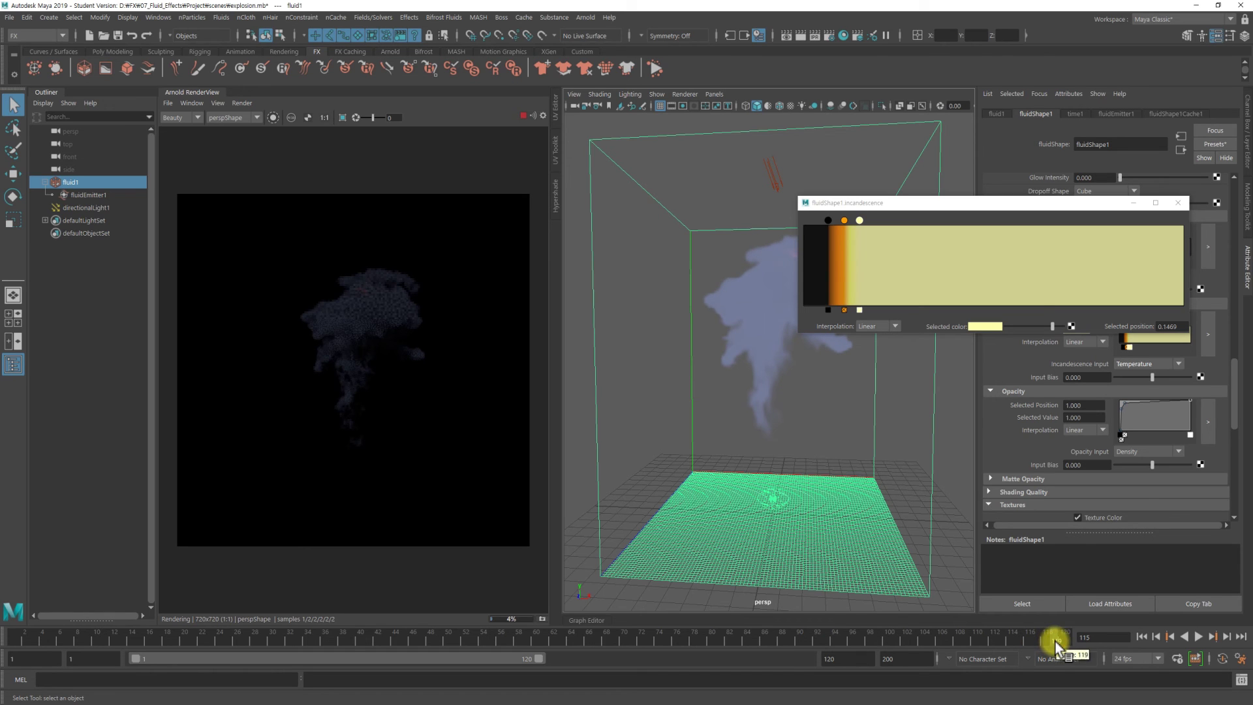
left_click(1179, 202)
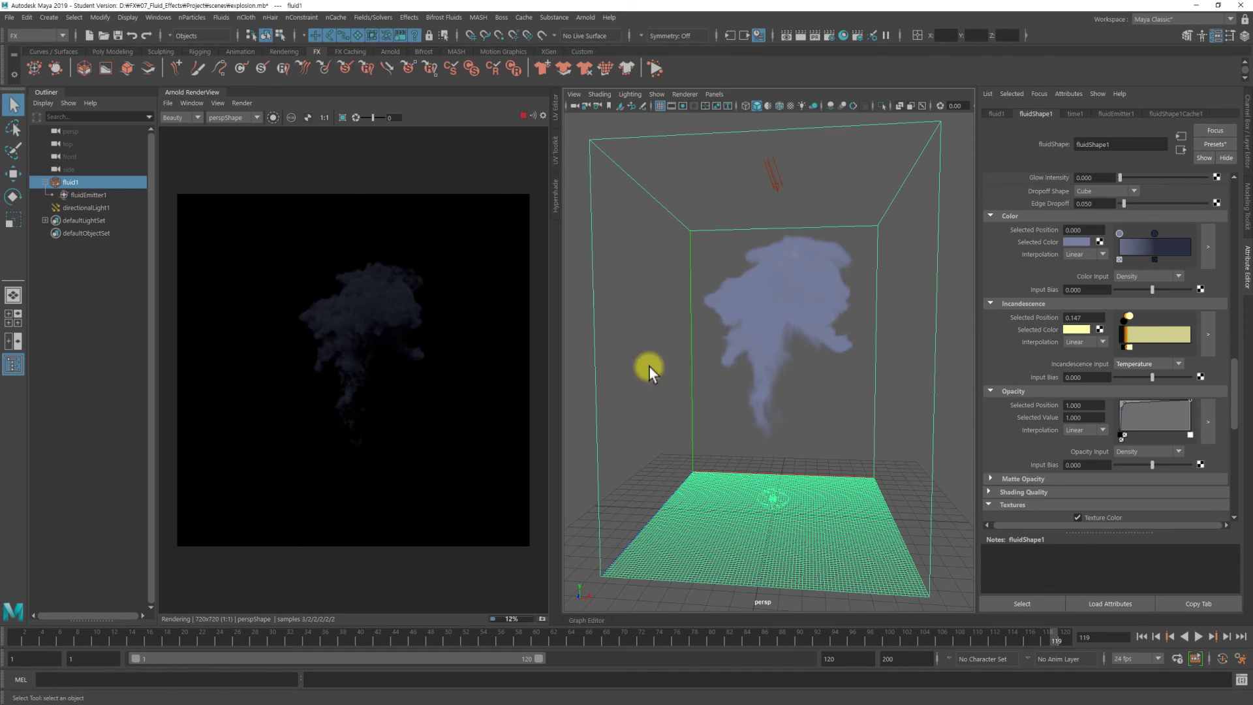
scroll(1122, 384, "down", 5)
scroll(1121, 380, "down", 3)
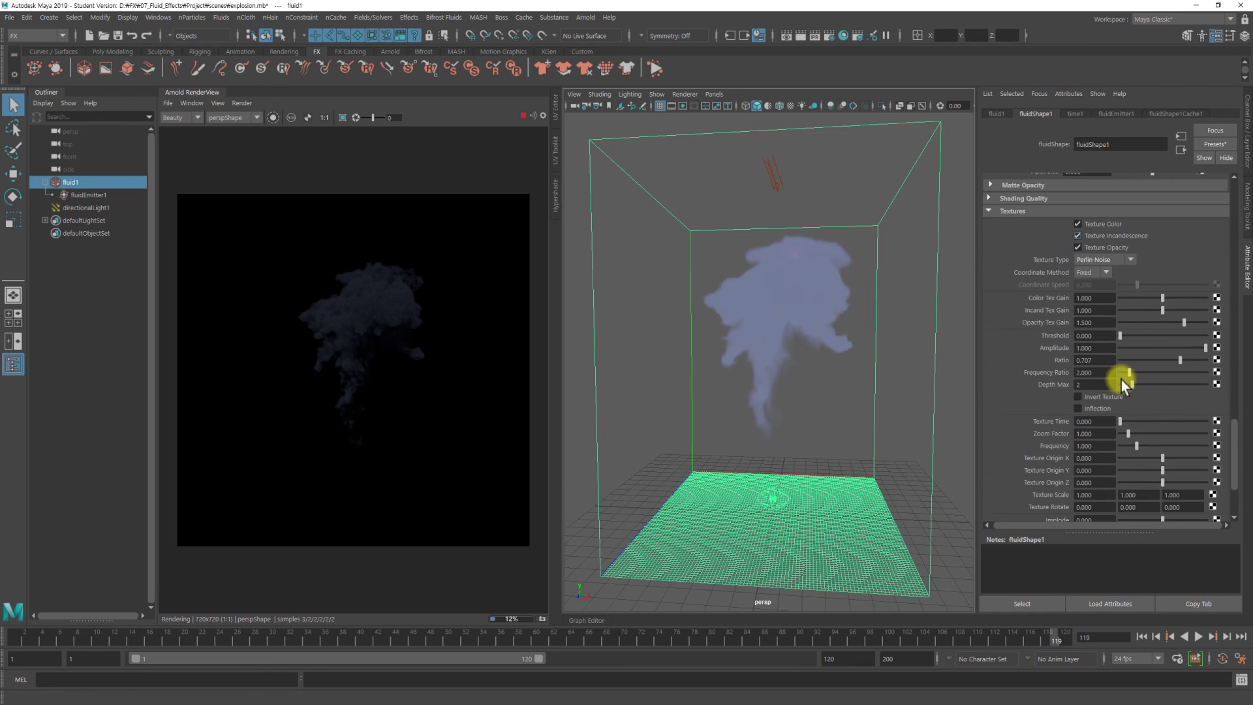
scroll(1121, 380, "down", 3)
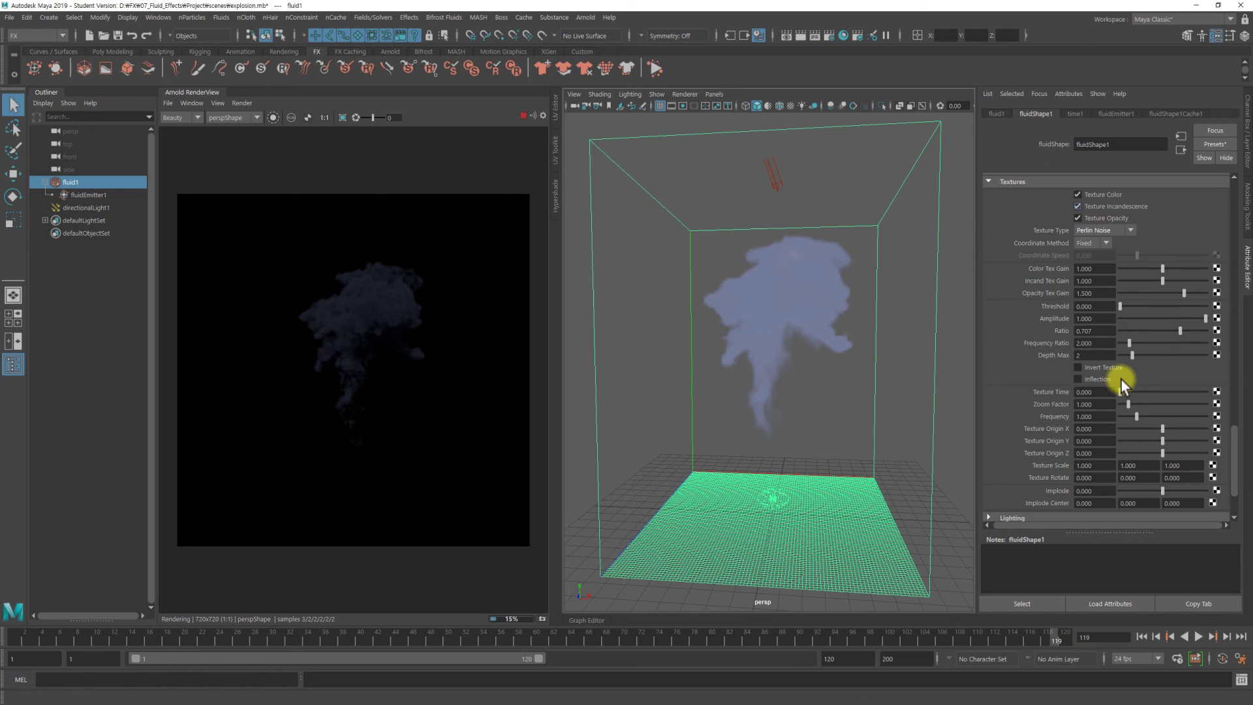
scroll(1121, 380, "up", 5)
scroll(1121, 379, "up", 5)
scroll(1121, 380, "up", 5)
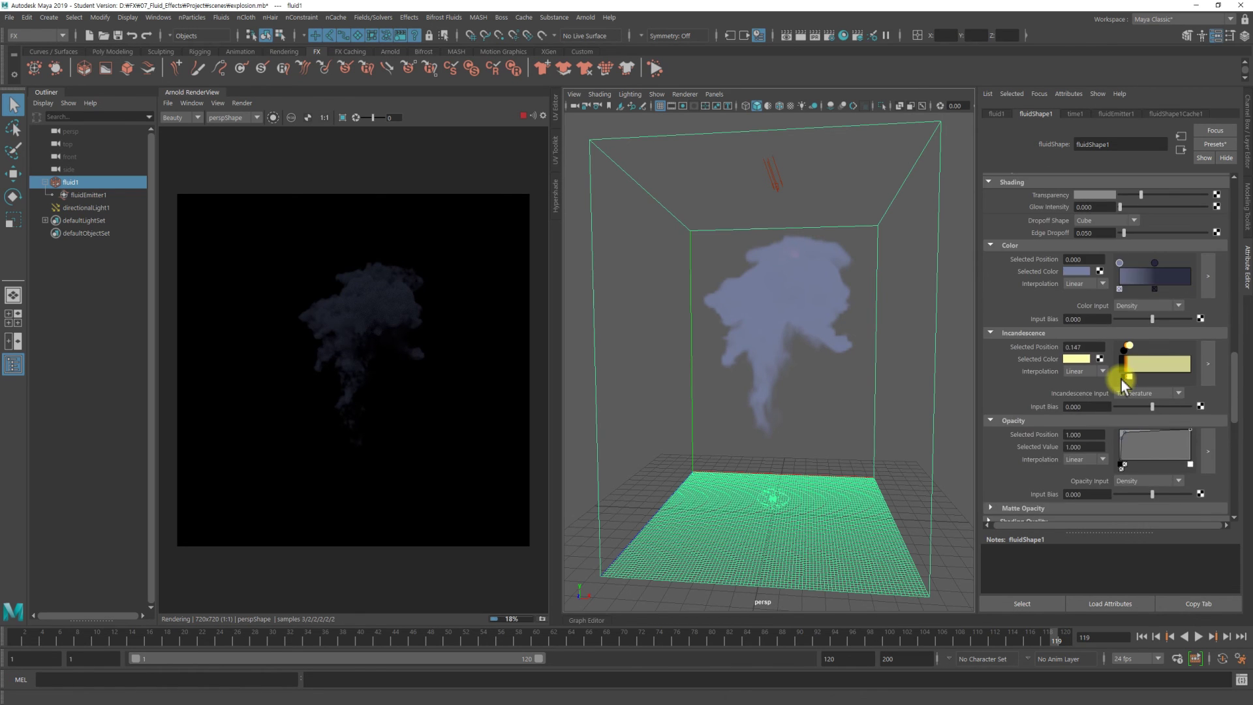
scroll(1121, 380, "up", 5)
scroll(1121, 379, "up", 2)
scroll(1121, 379, "up", 1)
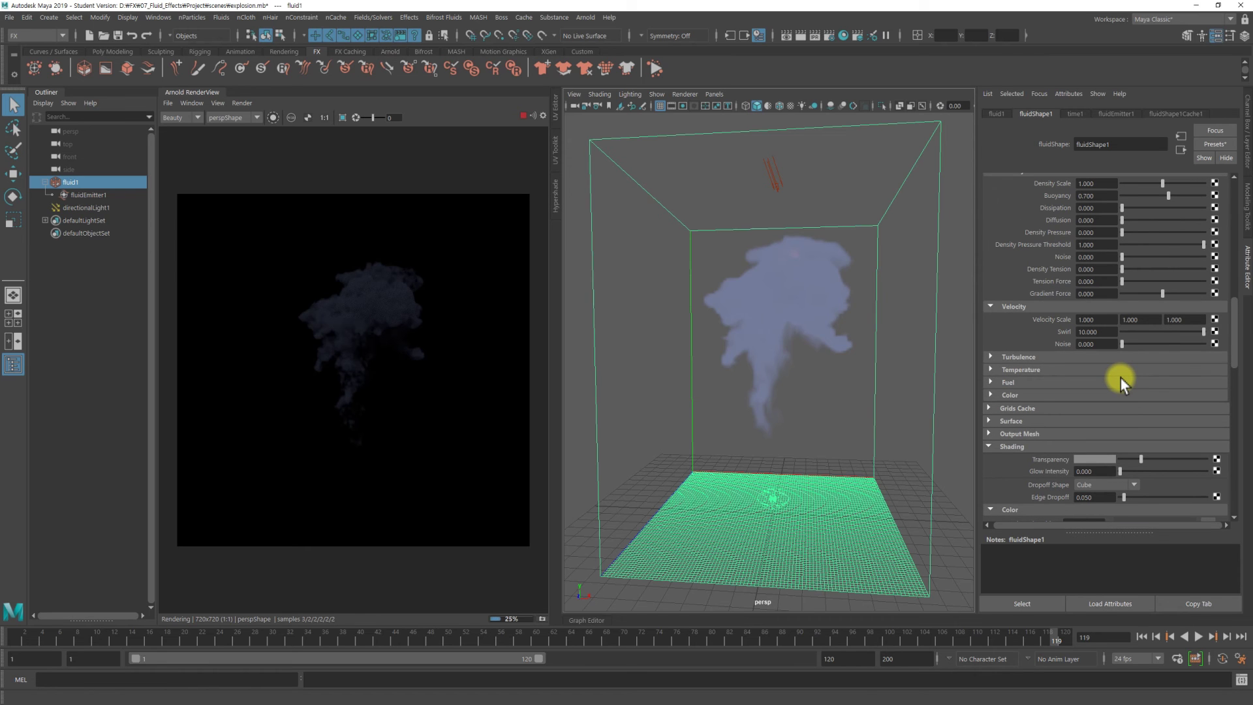
scroll(1121, 379, "up", 5)
scroll(1119, 371, "up", 5)
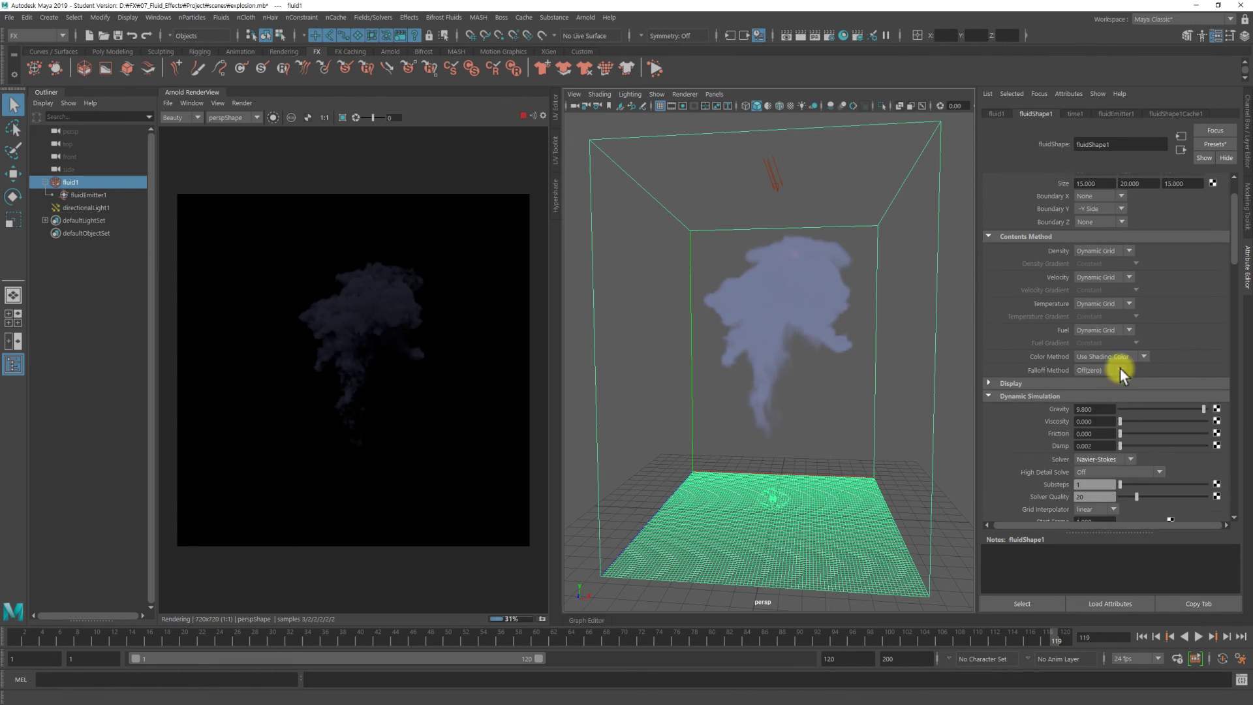
scroll(1120, 366, "up", 5)
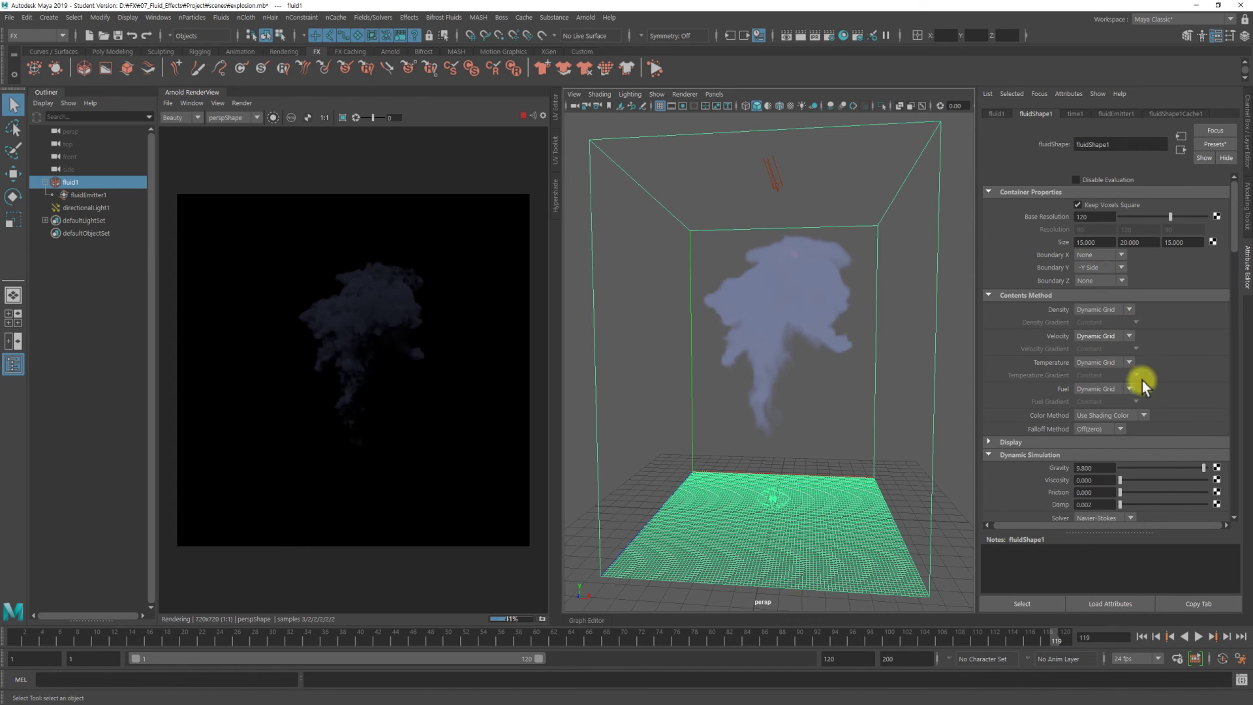
scroll(1142, 381, "down", 5)
scroll(1142, 381, "down", 5)
scroll(1140, 378, "down", 6)
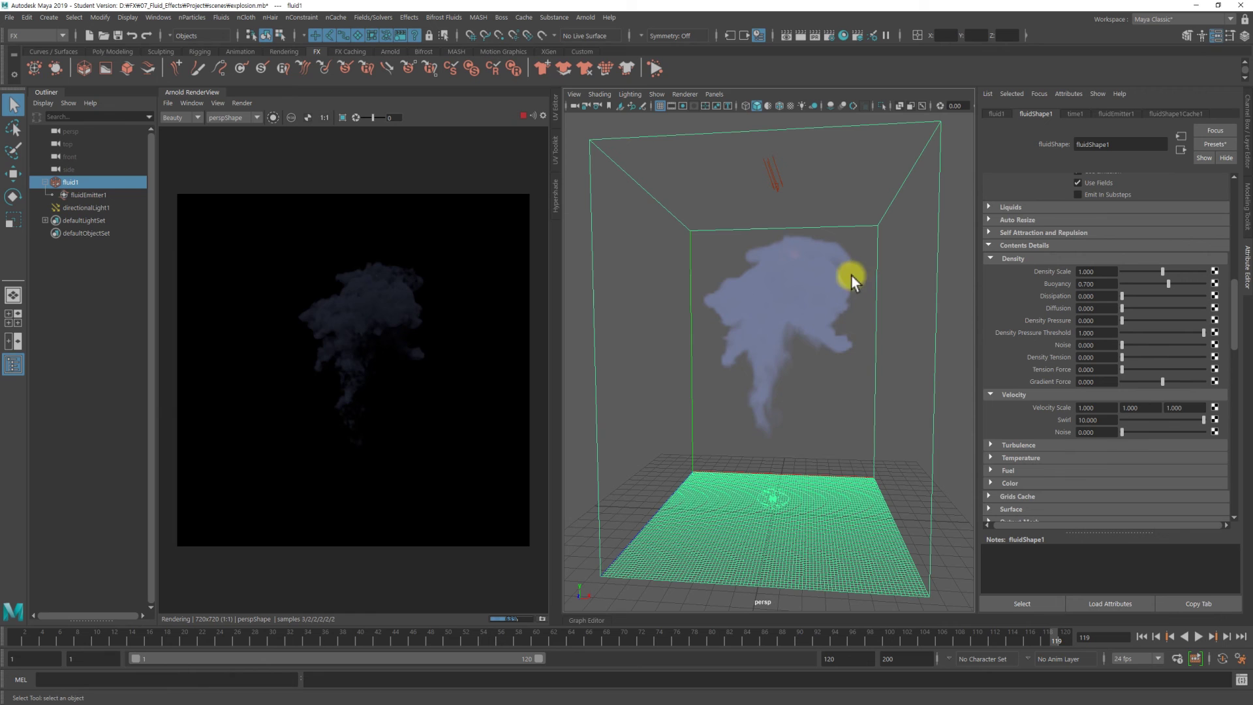
scroll(1121, 283, "down", 1)
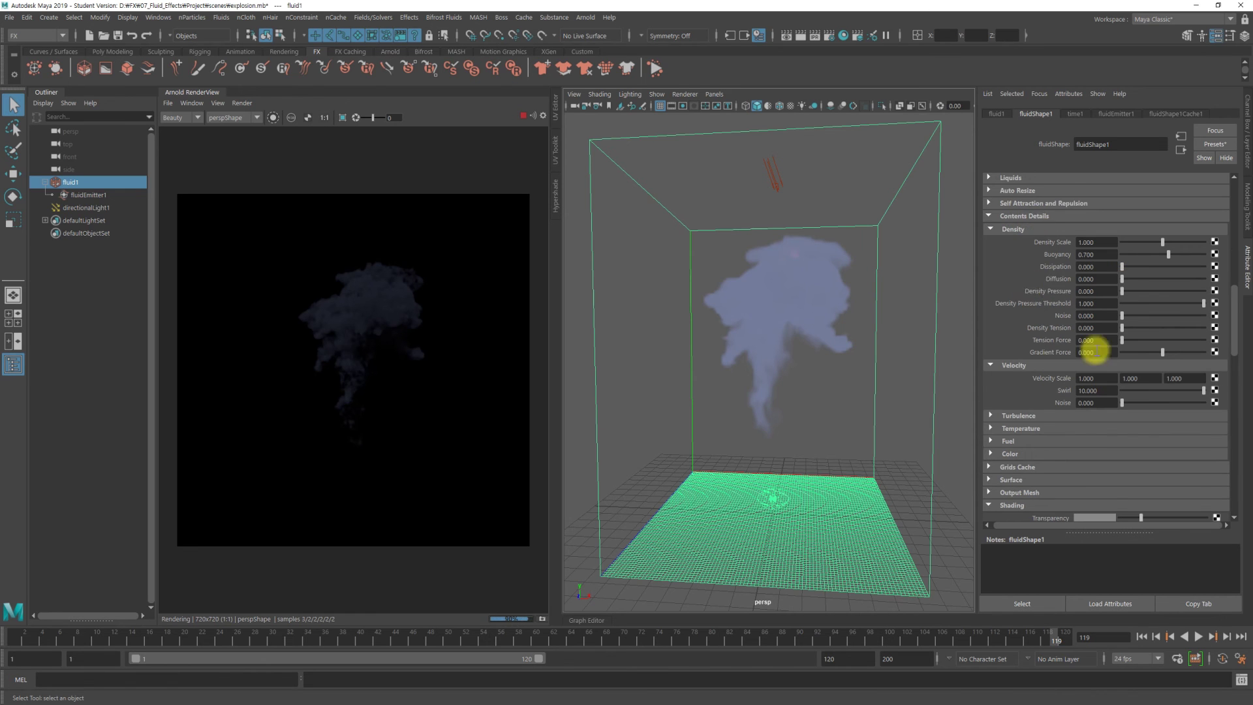
scroll(1091, 352, "down", 2)
scroll(1096, 358, "down", 2)
scroll(1093, 421, "down", 2)
scroll(1100, 456, "down", 2)
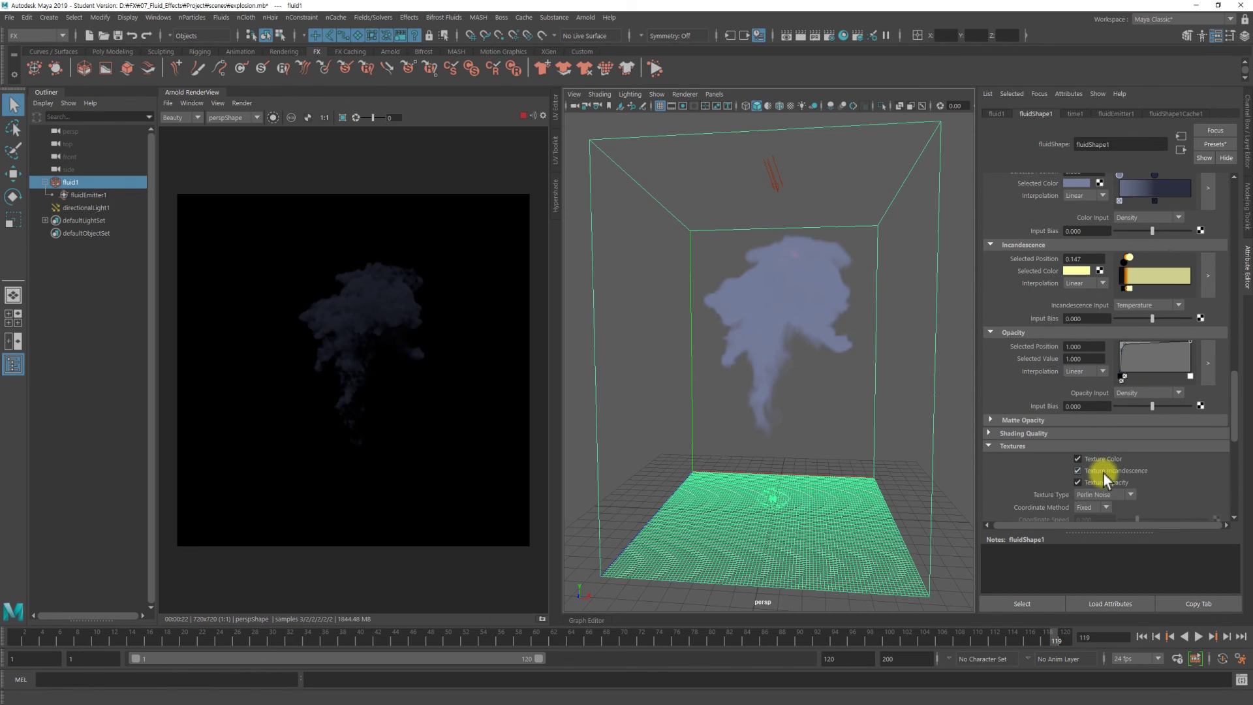
left_click(1076, 436)
scroll(1156, 495, "down", 2)
scroll(1157, 494, "down", 1)
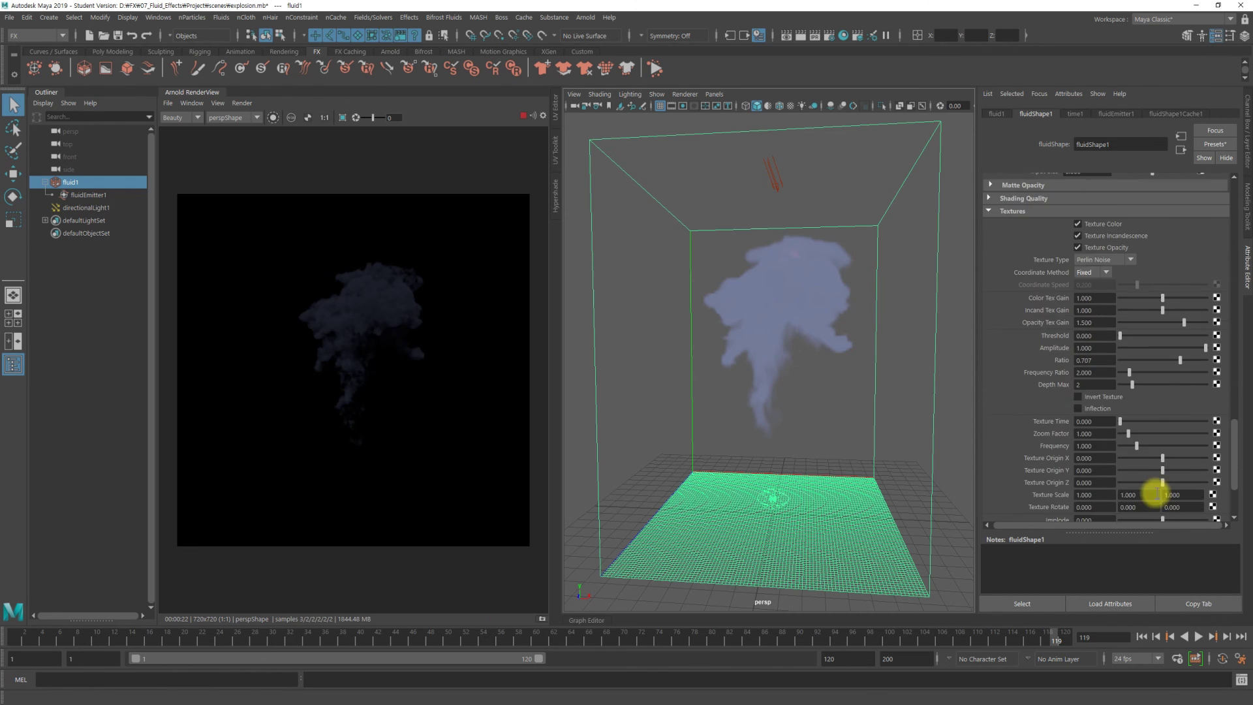
- Set Perlin Noise Depth Max to 3 and turn on Inflection, previewing frames 90 to 98
left_click(797, 637)
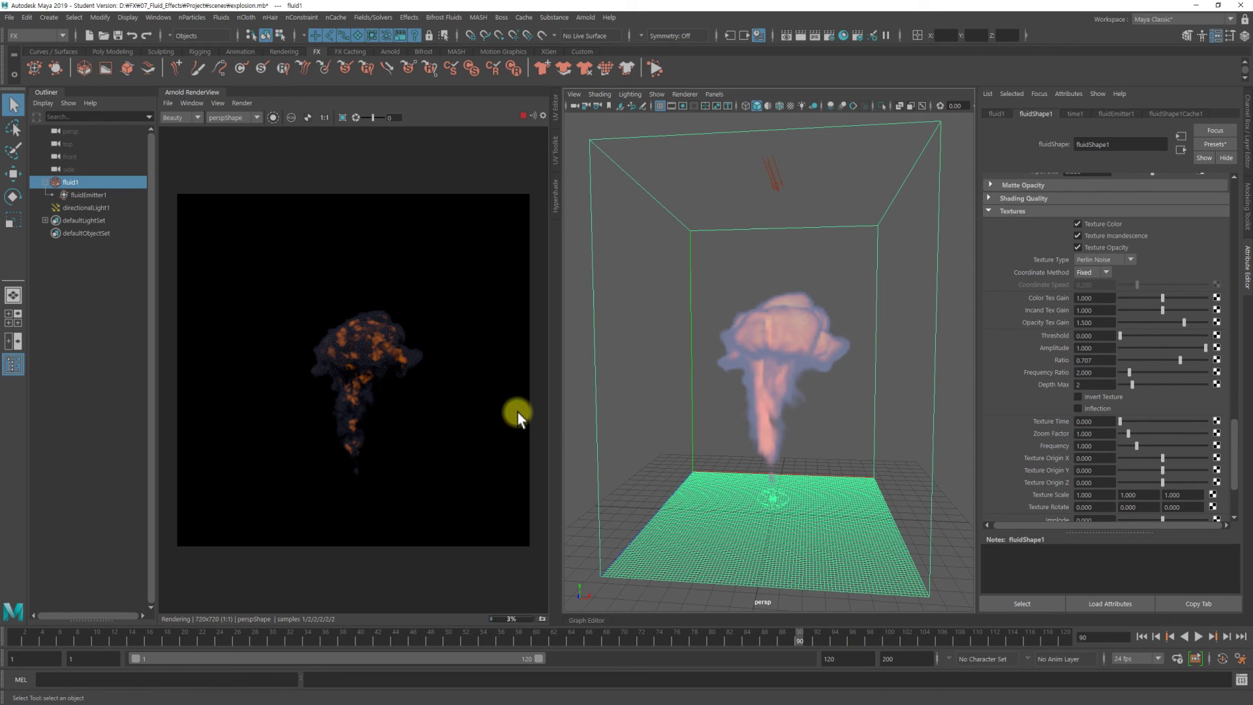
double_click(1110, 385)
type("3")
key("Return")
left_click(1099, 409)
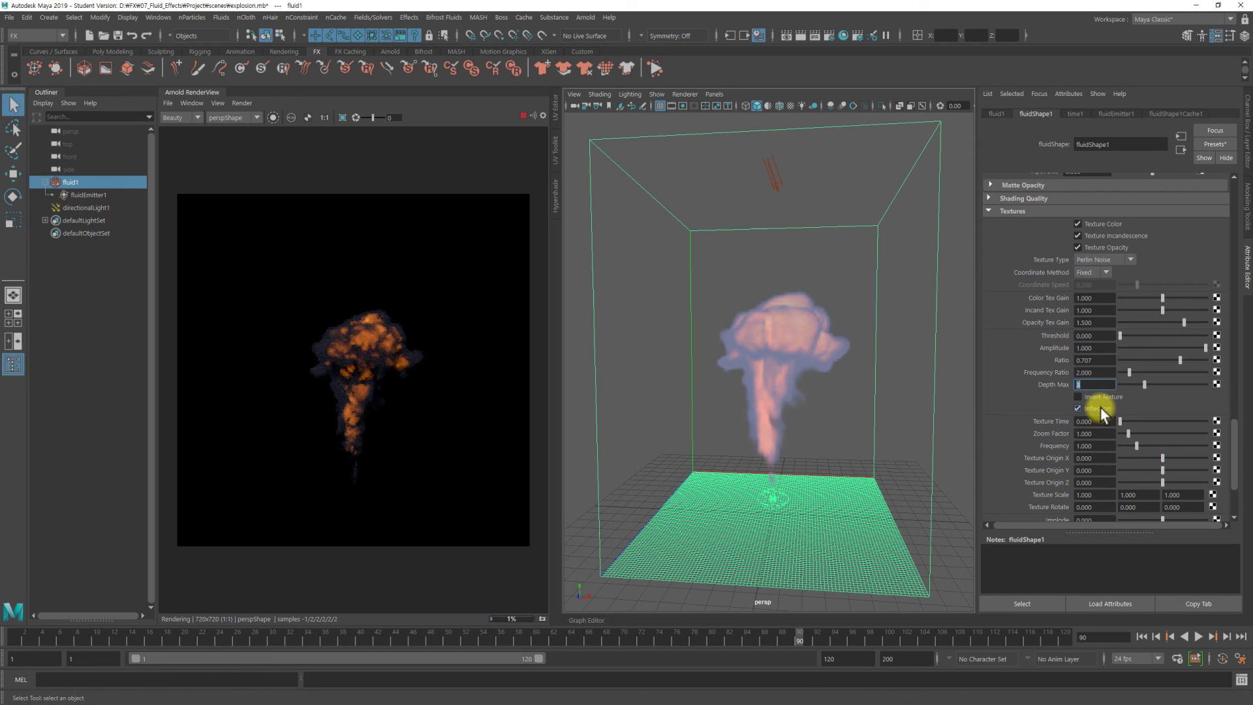
left_click(887, 640)
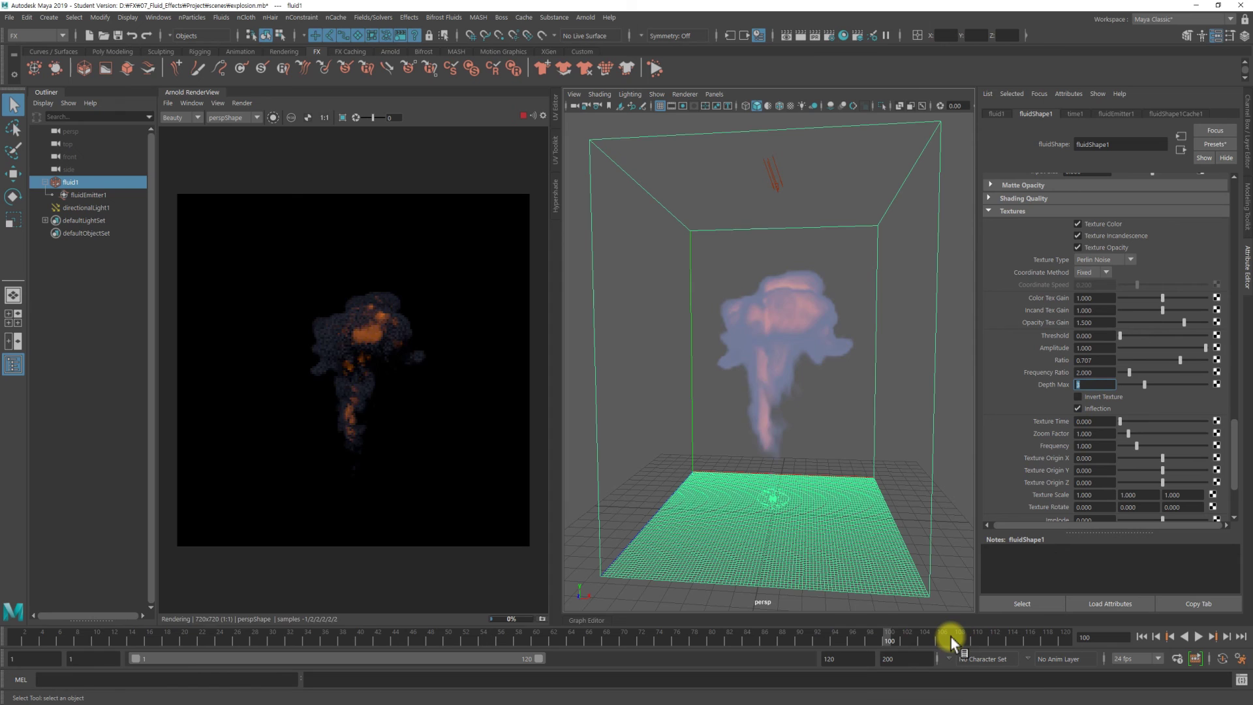
left_click(866, 638)
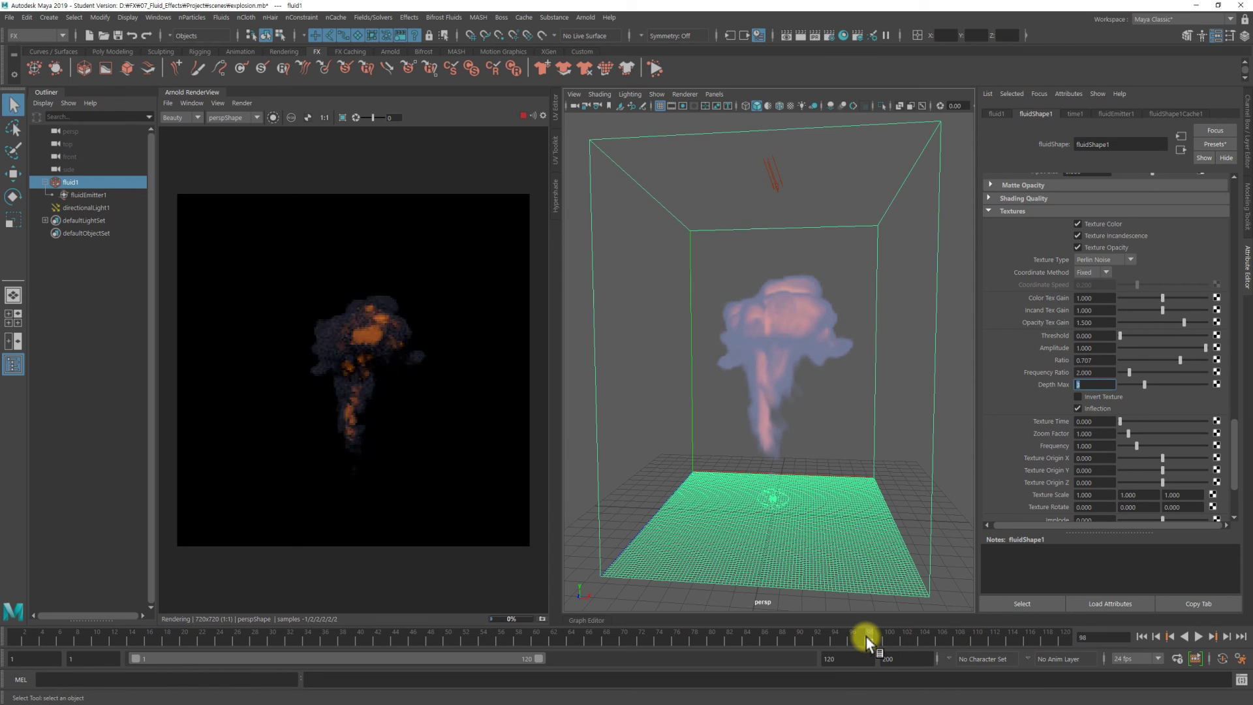
- Raise Depth Max to 4 and set Frequency Ratio to 3.000
left_click(1093, 385)
type("4")
key("Return")
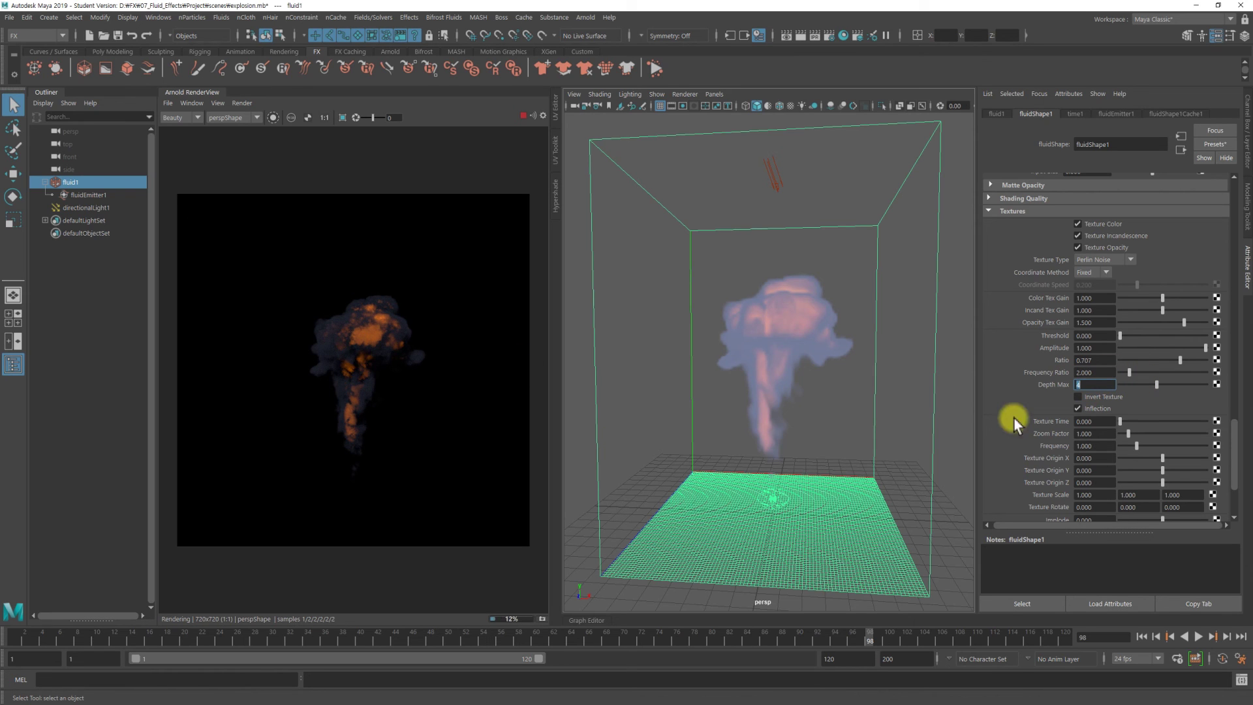
left_click(1103, 371)
type("3")
key("Return")
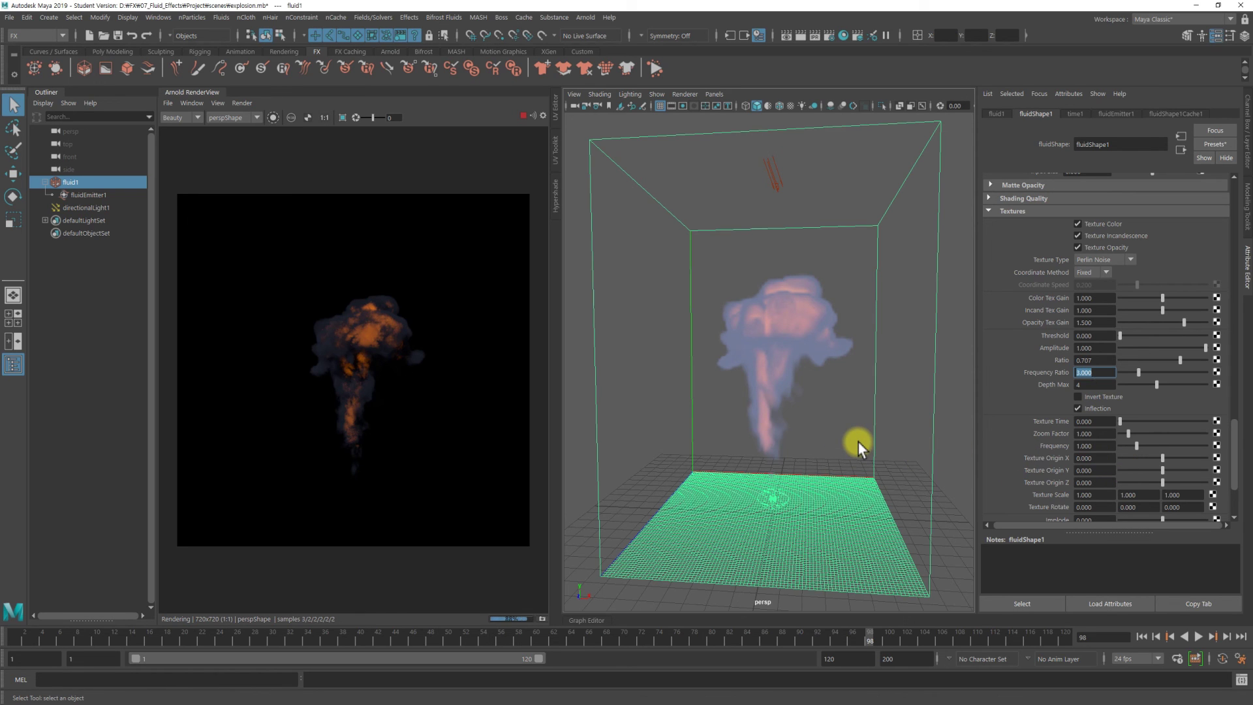
- Preview the explosion at frames 80, 71, 56, 31, 89 and 111, then deselect the fluid
left_click_drag(742, 638, 711, 635)
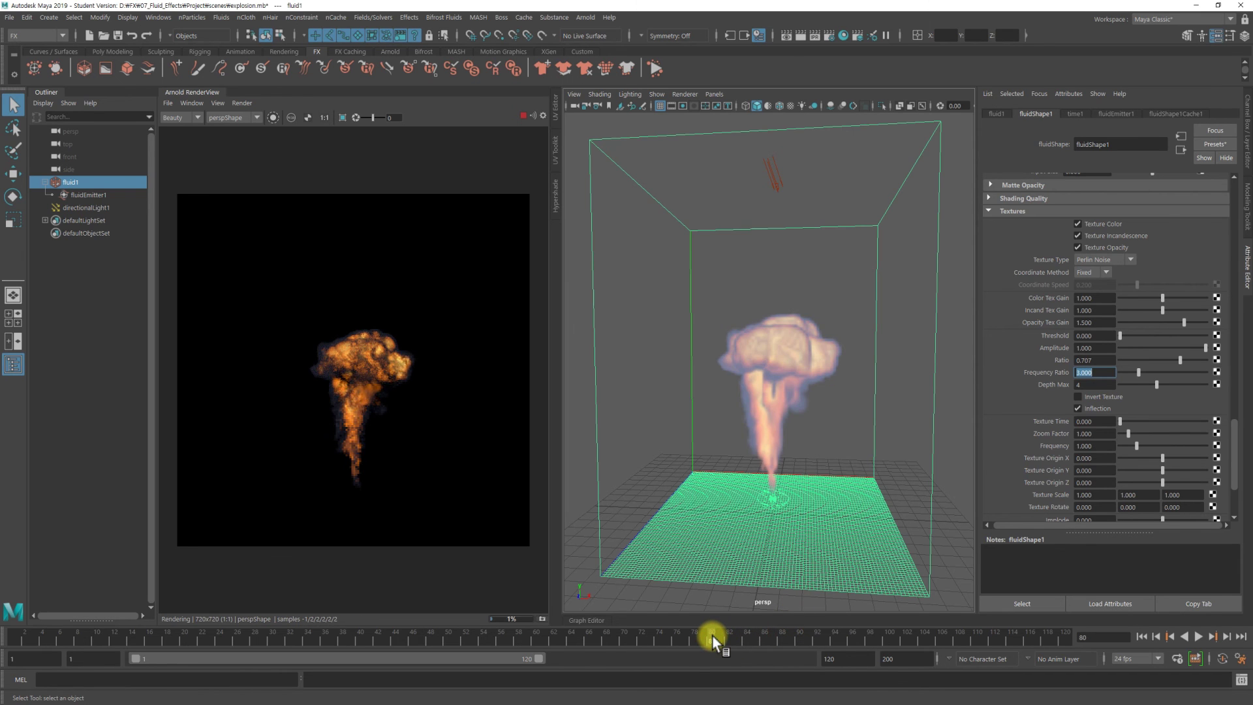
left_click(629, 636)
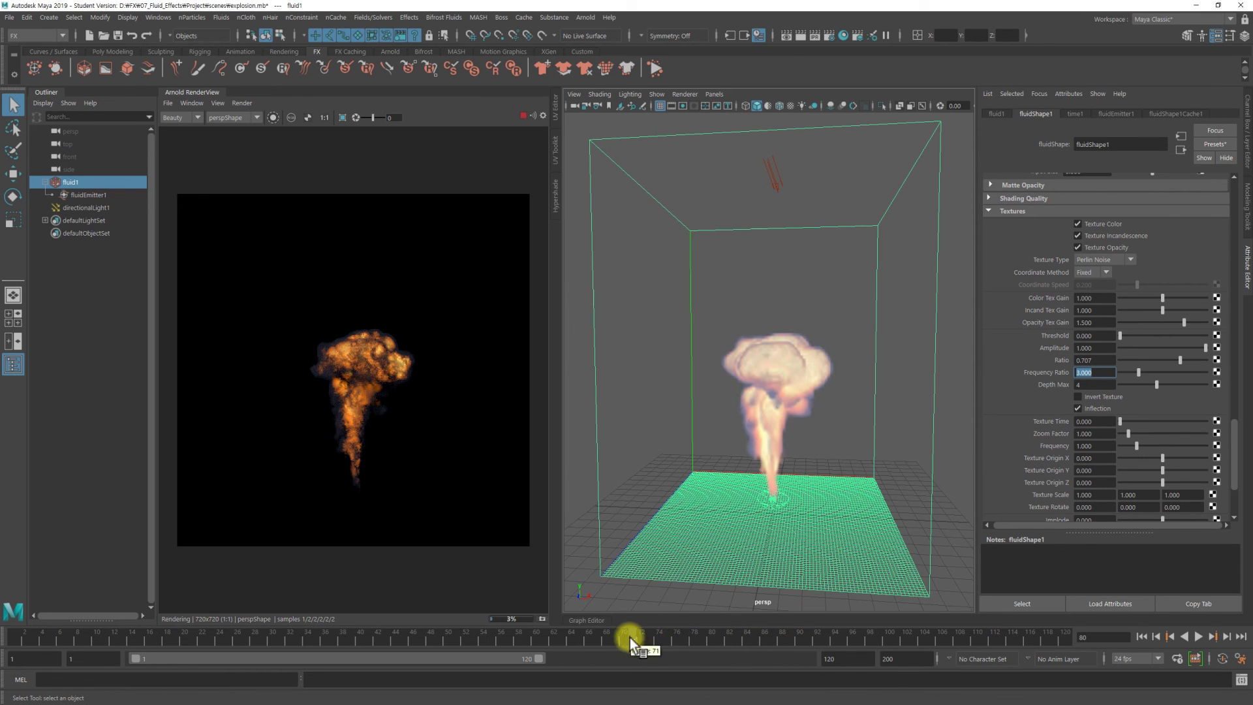
left_click(498, 637)
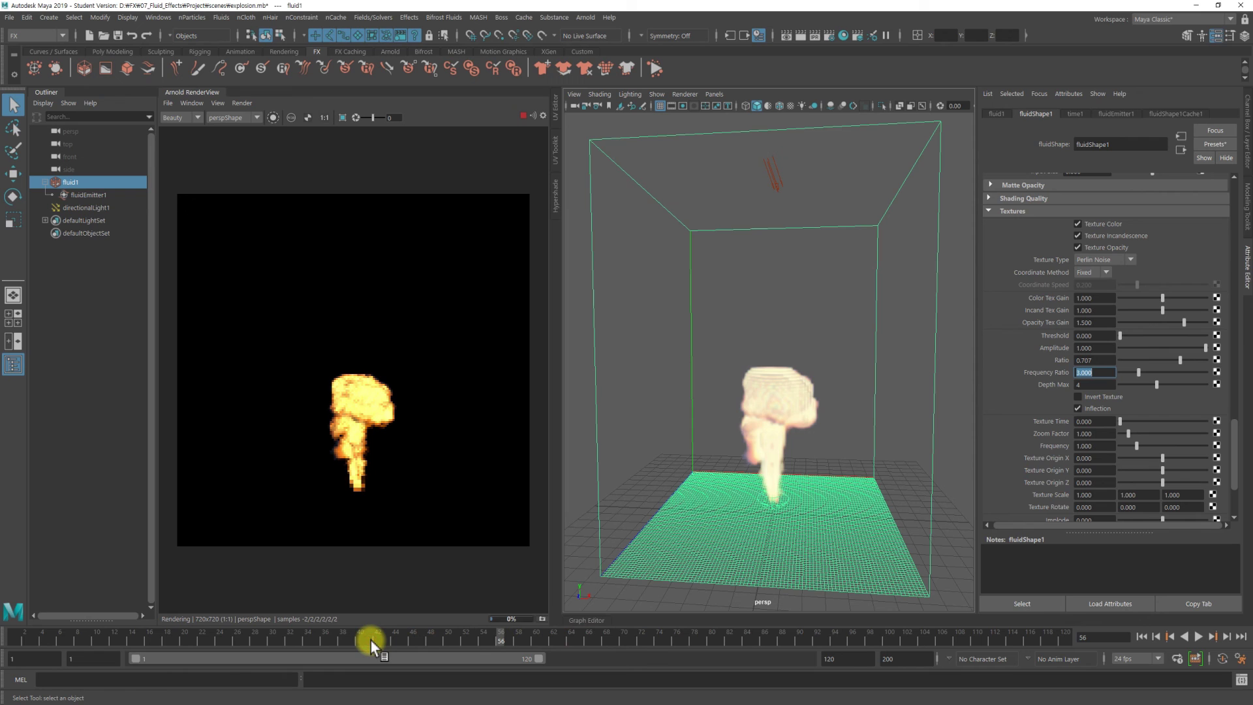
left_click(281, 641)
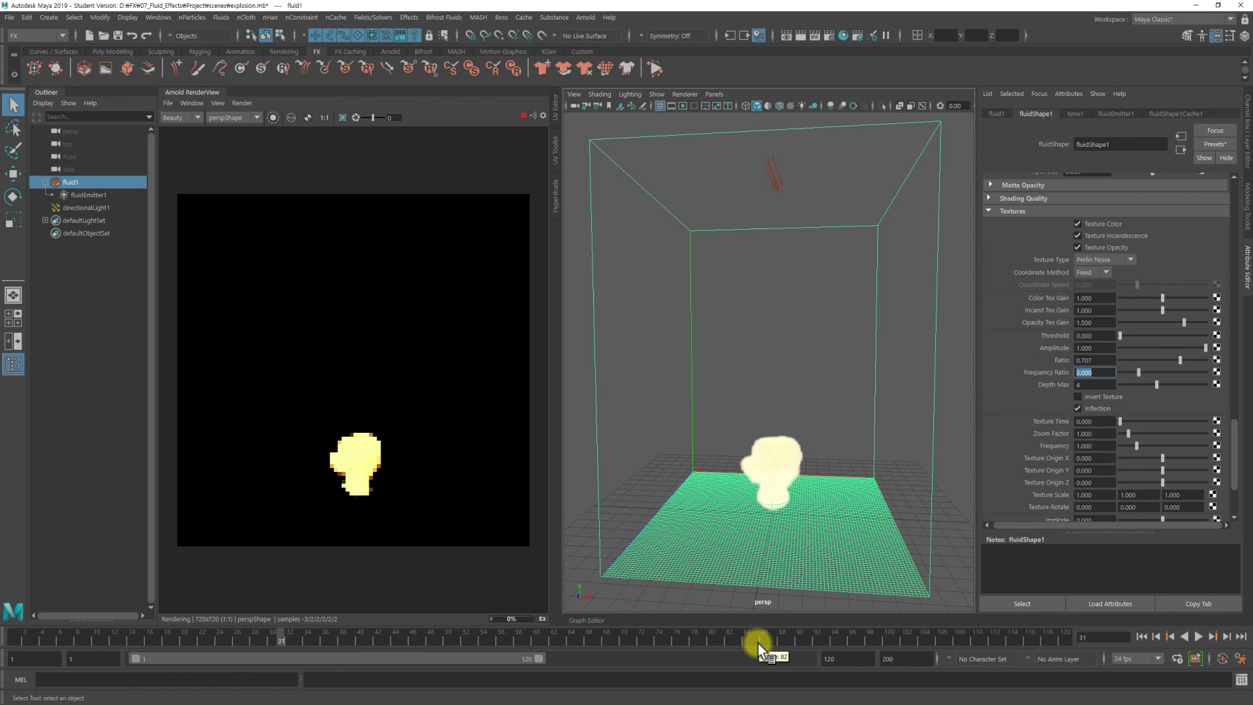
left_click(789, 641)
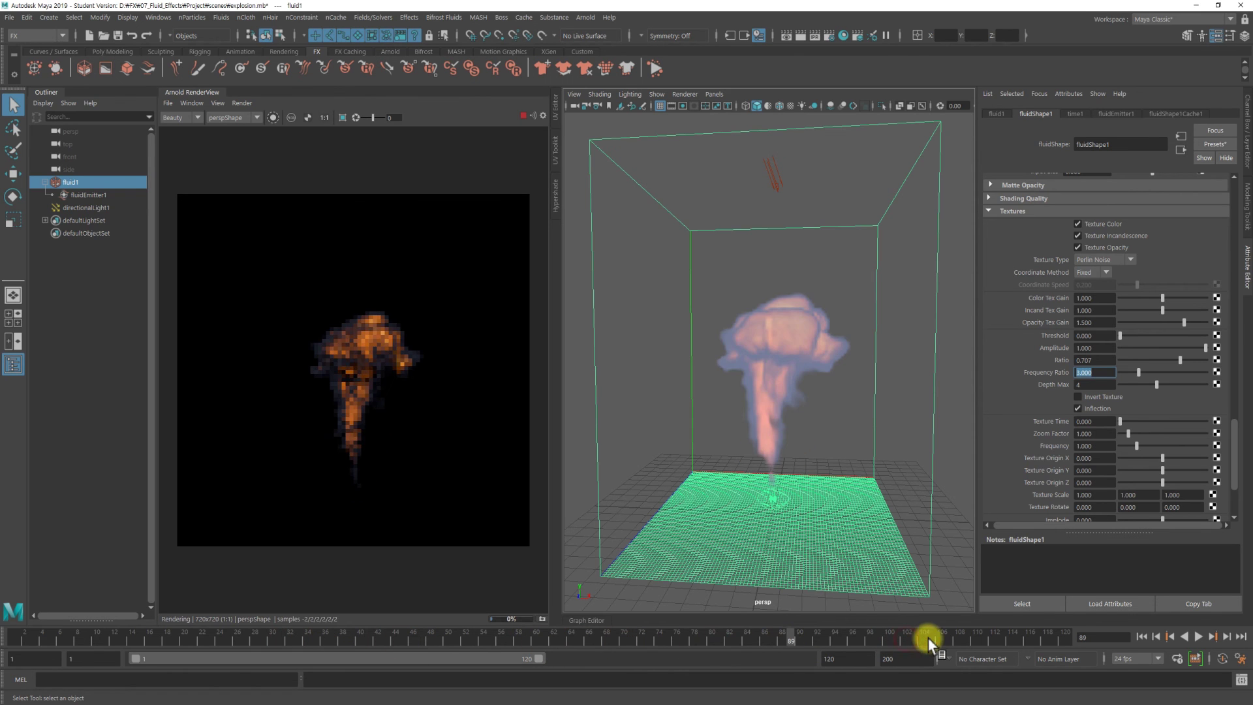
left_click(987, 634)
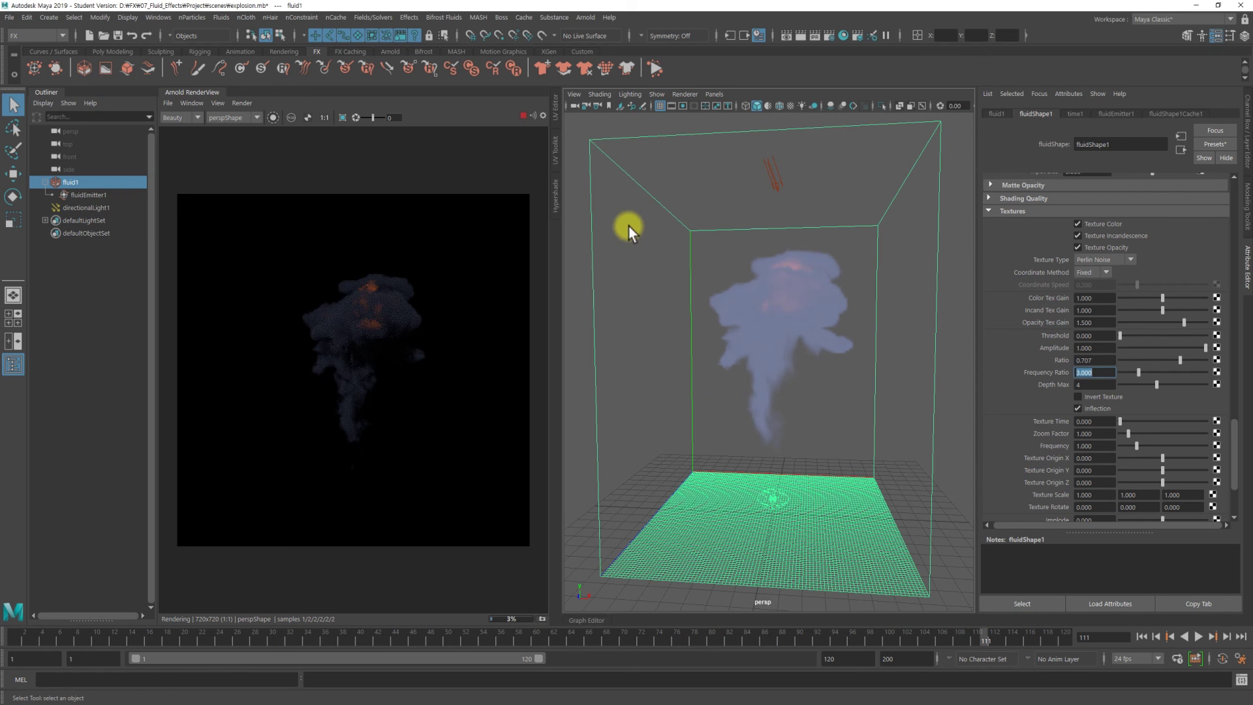
left_click(687, 163)
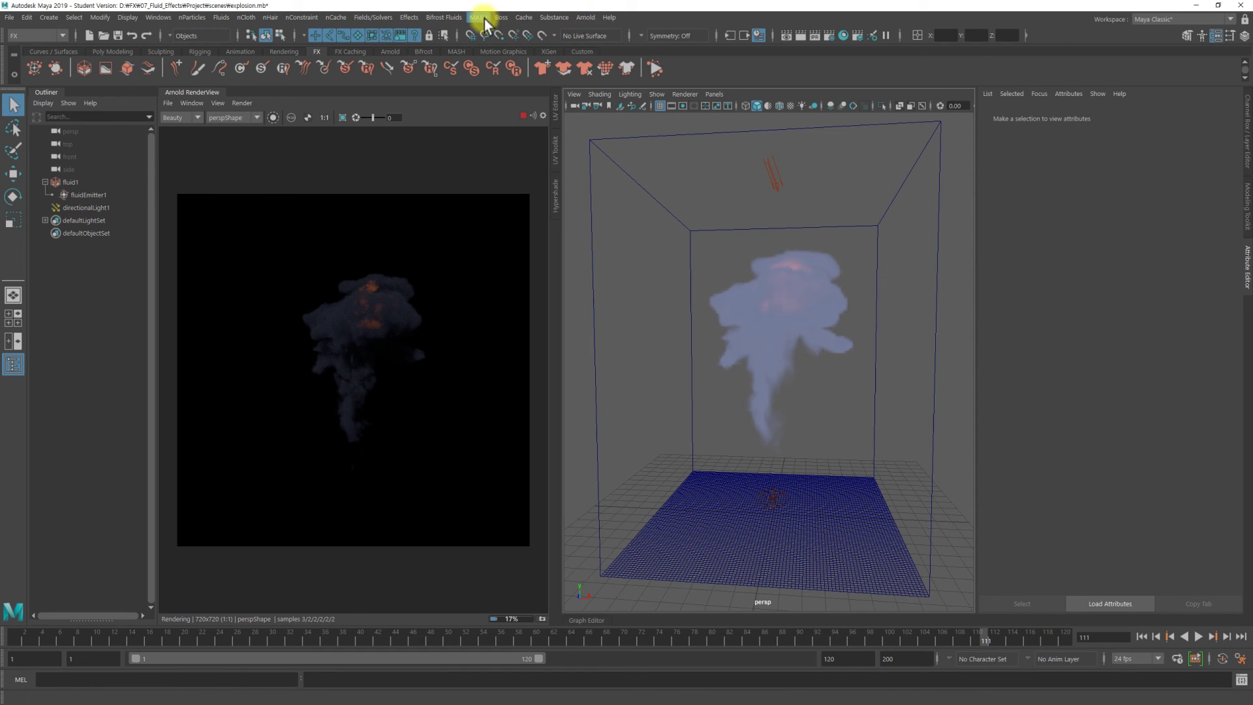
- Add an Arnold SkyDome Light and darken its colour to grey
left_click(579, 19)
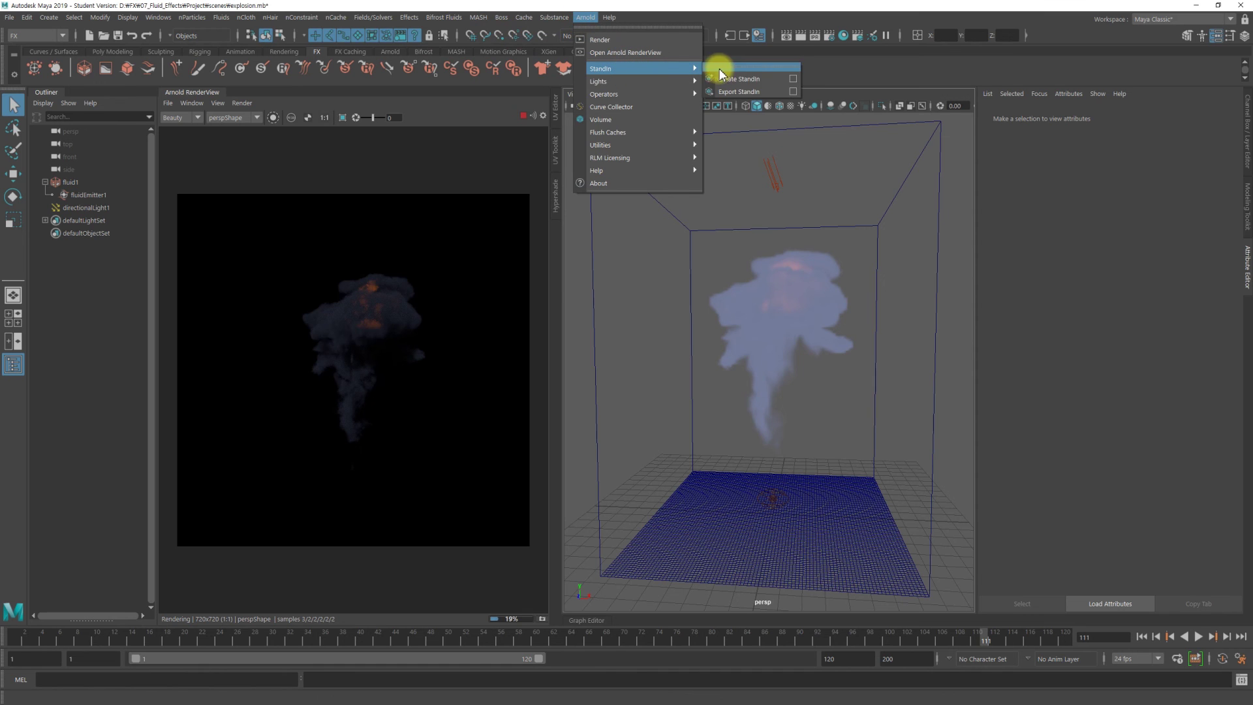
mouse_move(626, 81)
left_click(751, 105)
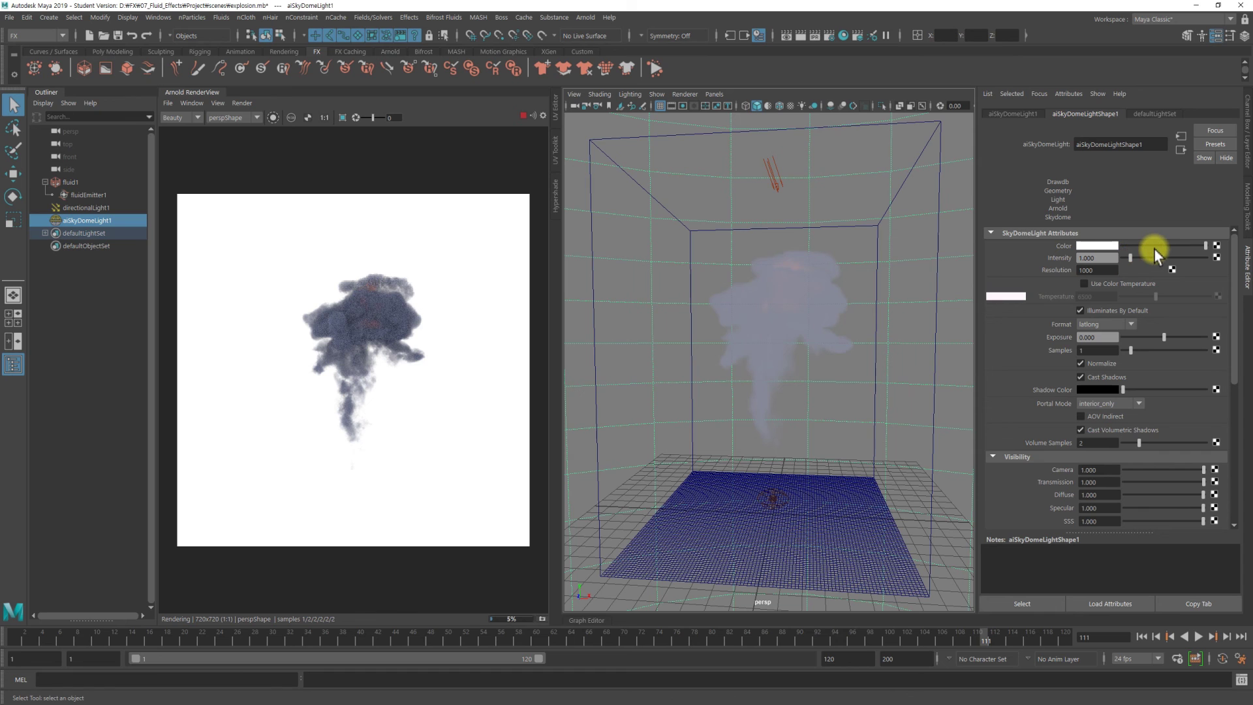
left_click_drag(1137, 245, 1130, 246)
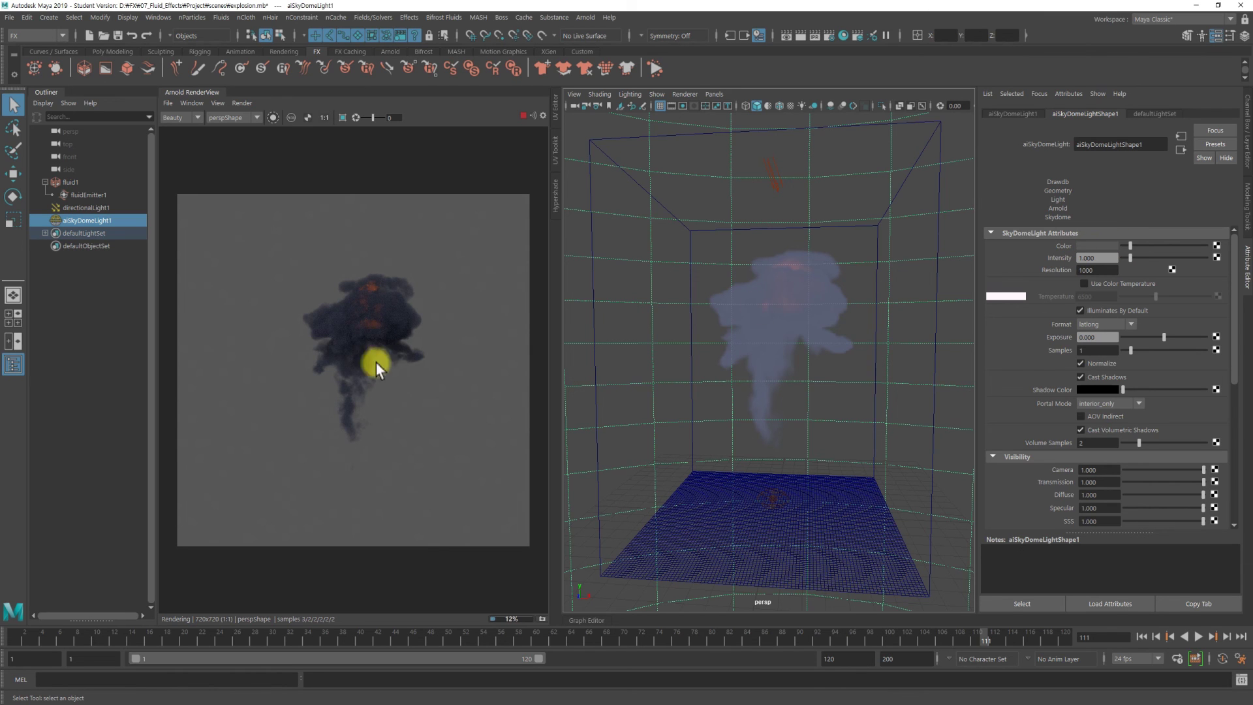
- Step back through frames 105, 97 and 93 to 83, then deselect the skydome light in the Outliner
left_click(930, 632)
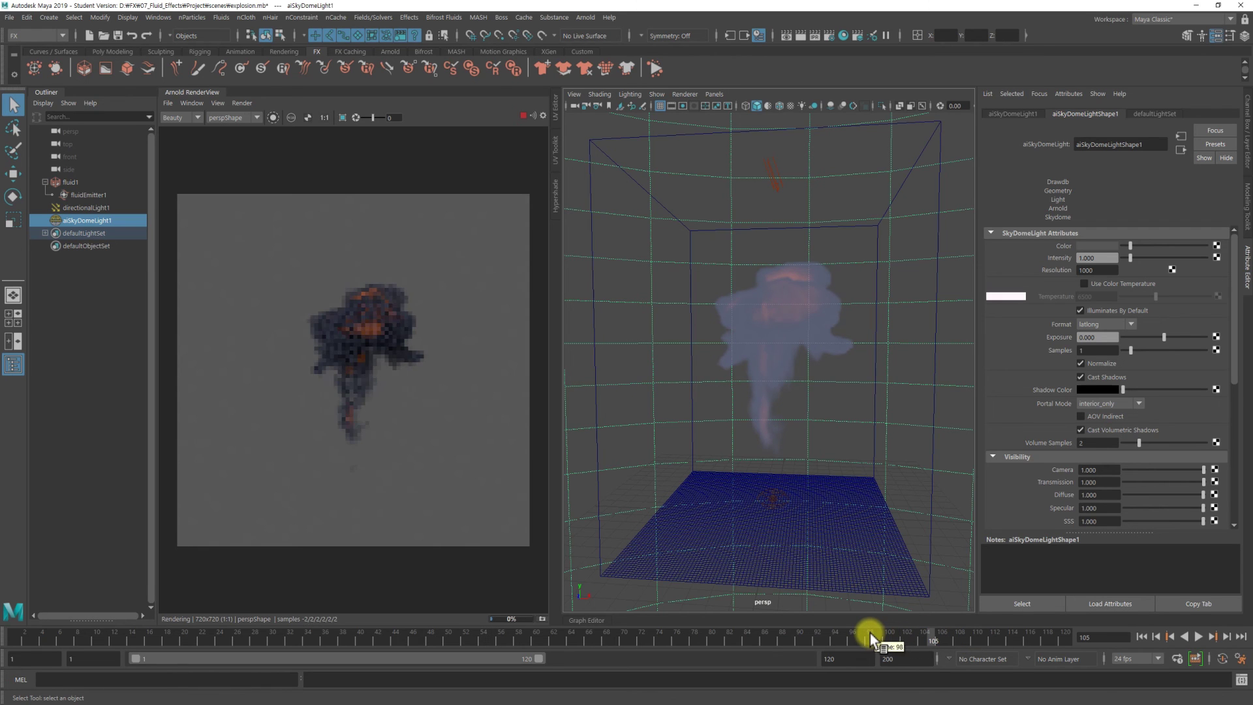
left_click(864, 632)
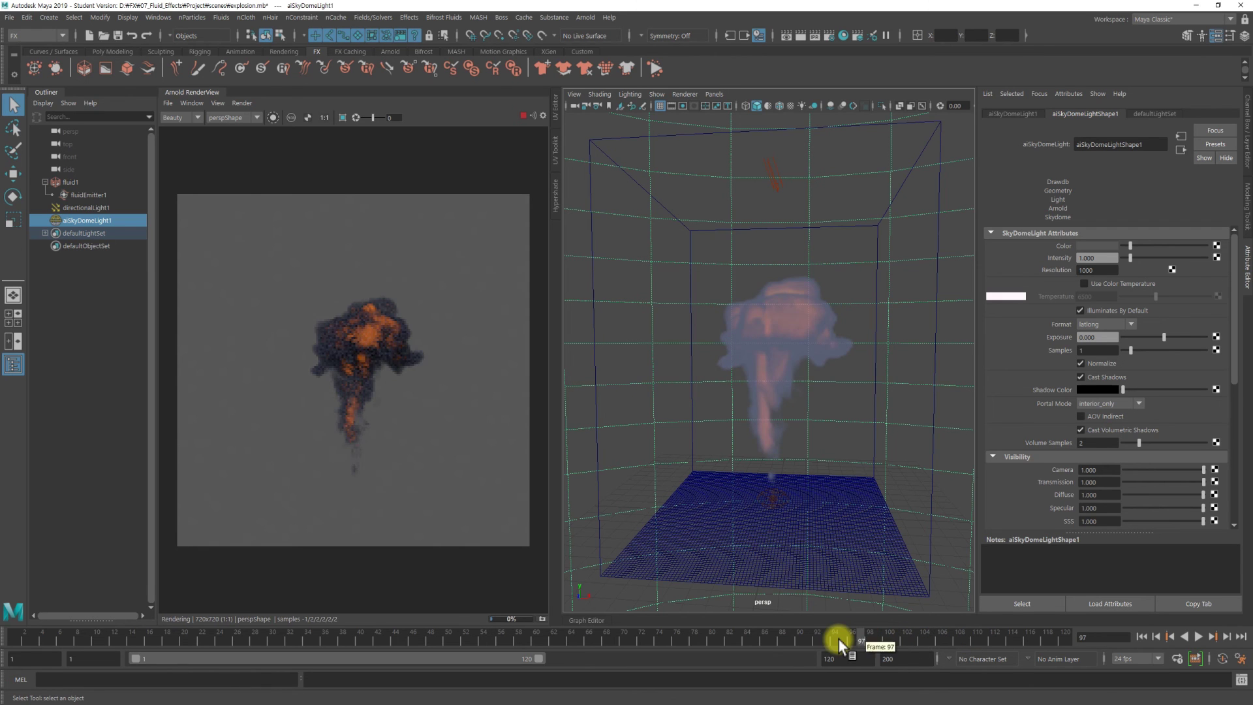
left_click(821, 639)
left_click(738, 637)
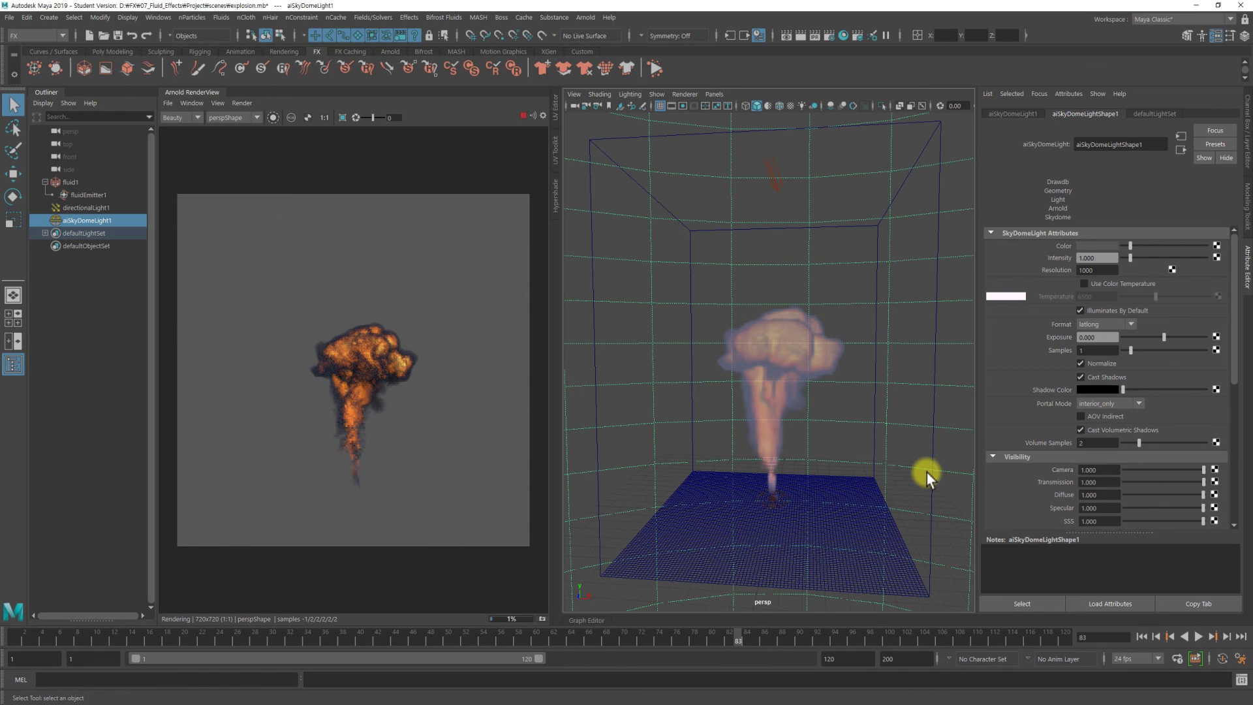
left_click(65, 501)
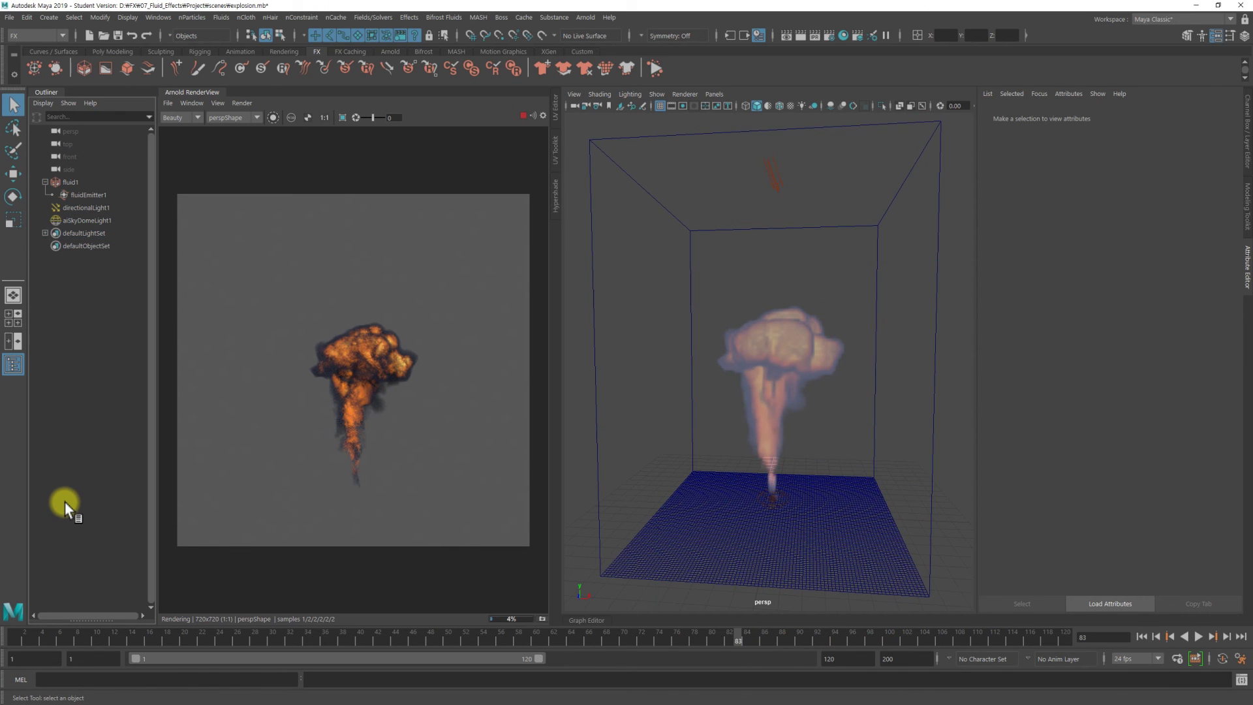